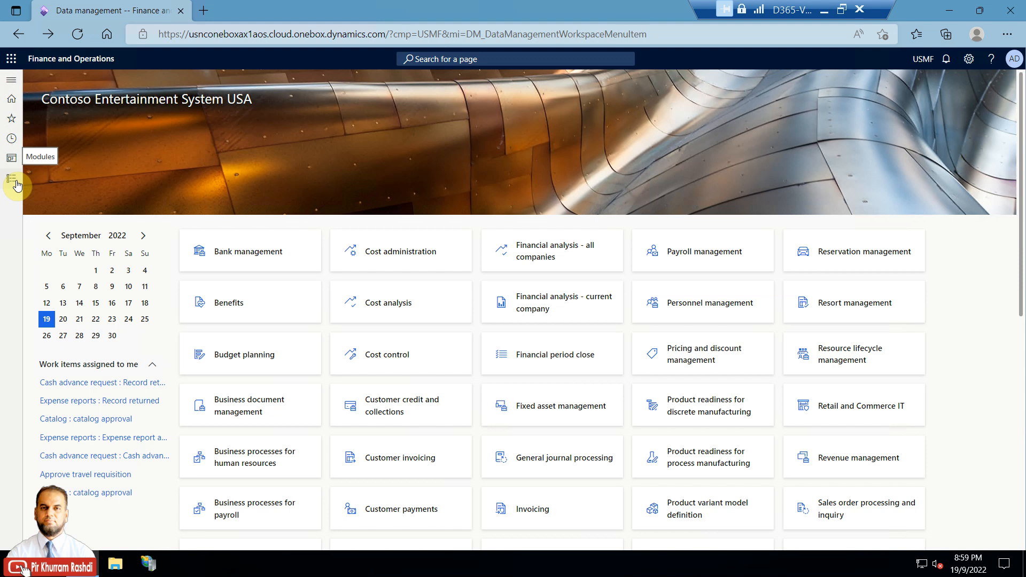
Step: Open the Data management workspace
{"action": "left_click", "coordinate": [16, 185]}
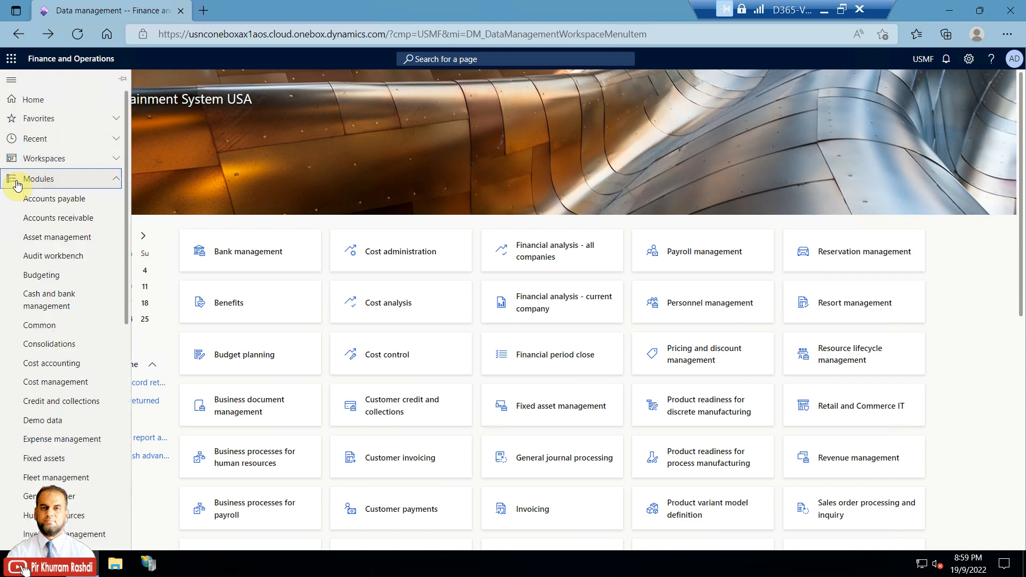
{"action": "left_click", "coordinate": [116, 160]}
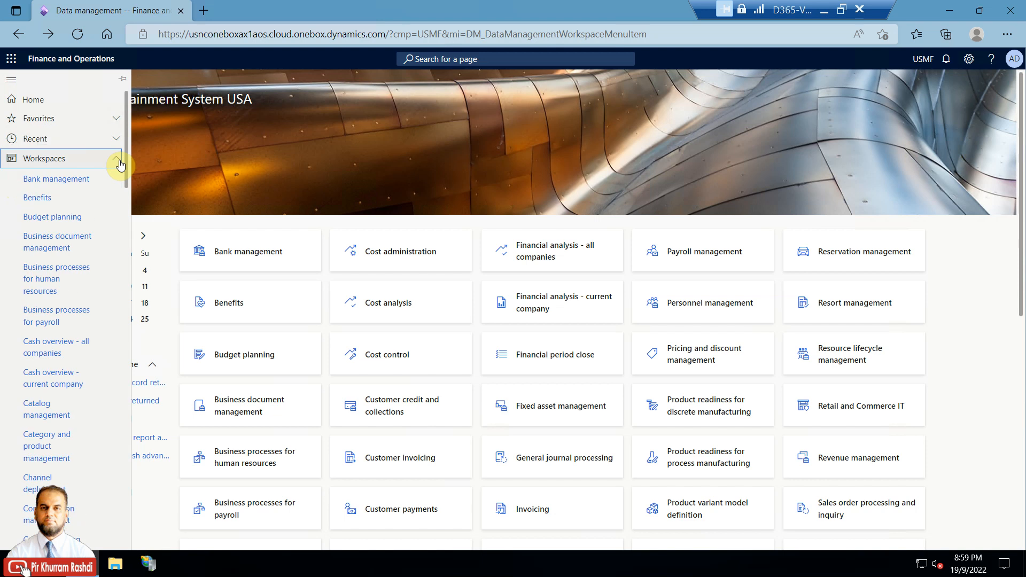
{"action": "scroll", "coordinate": [96, 279], "scroll_direction": "down", "scroll_amount": 4}
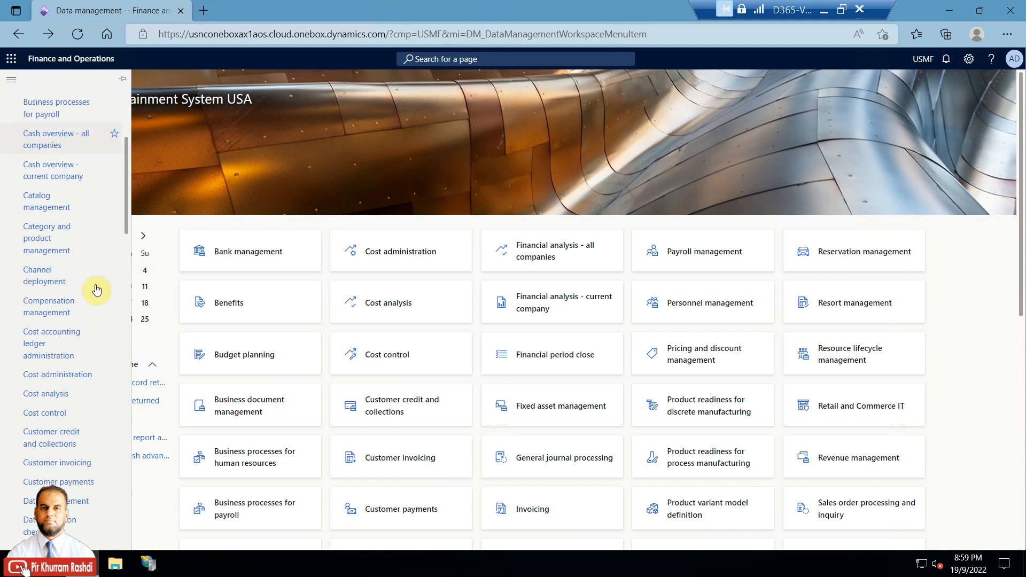
{"action": "scroll", "coordinate": [86, 343], "scroll_direction": "down", "scroll_amount": 4}
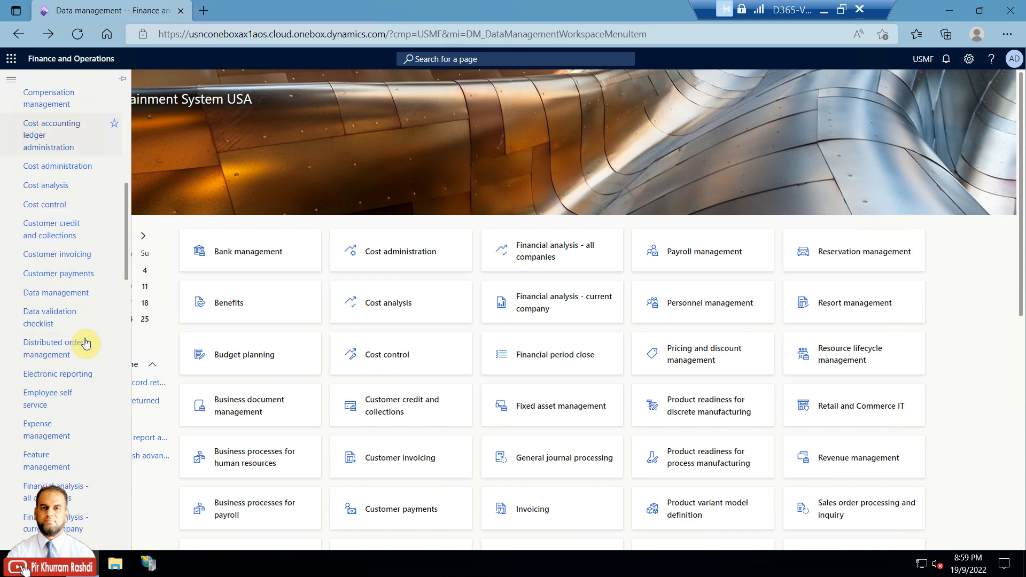
{"action": "left_click", "coordinate": [75, 297]}
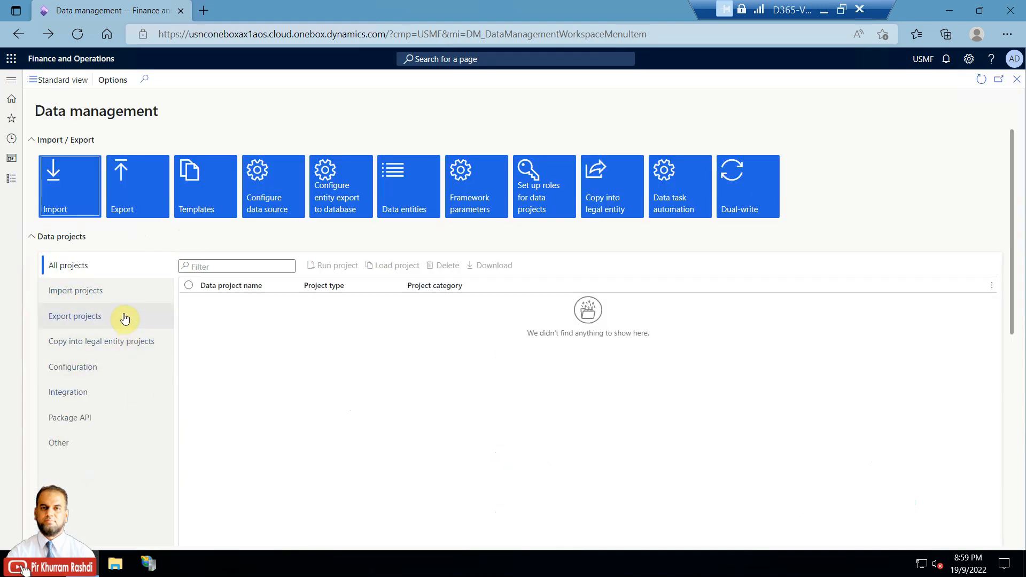
Step: Create a new export data project with the group name "PKR - Employee Certificates", keeping Export as the operation type
{"action": "left_click", "coordinate": [124, 319]}
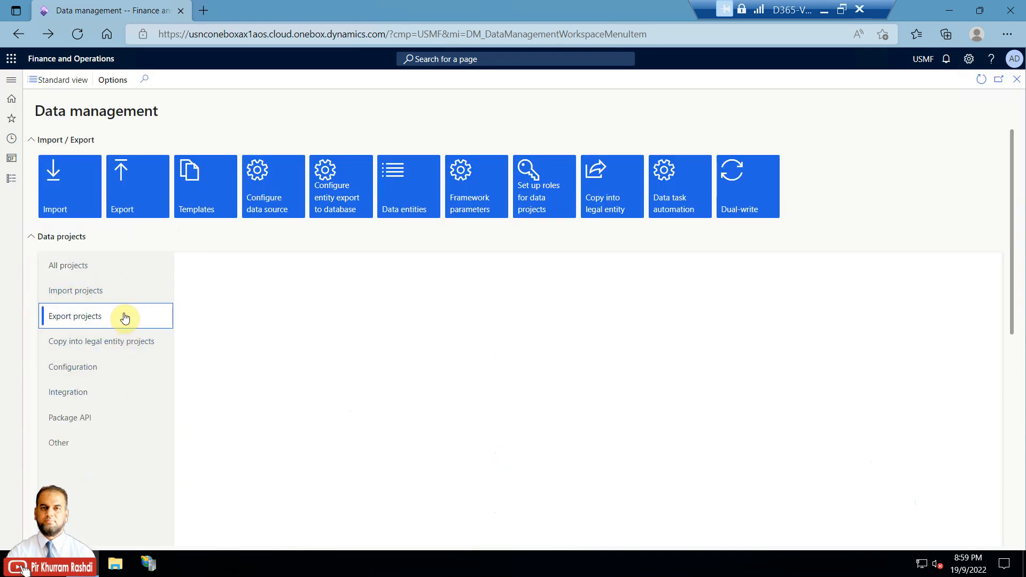
{"action": "left_click", "coordinate": [139, 187]}
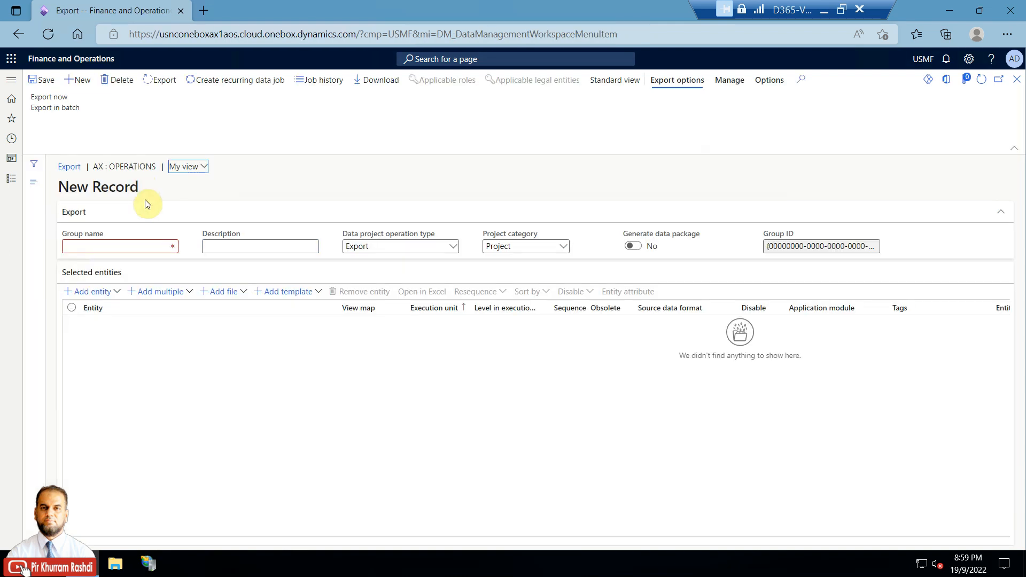
{"action": "left_click", "coordinate": [139, 245]}
{"action": "type", "text": "P"}
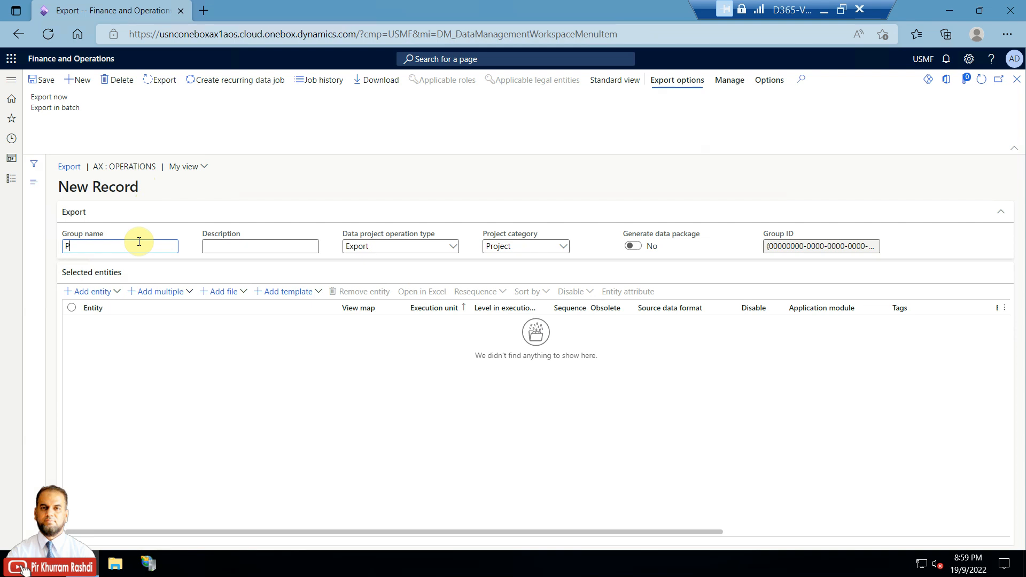
{"action": "type", "text": "KR - Employee Certificates"}
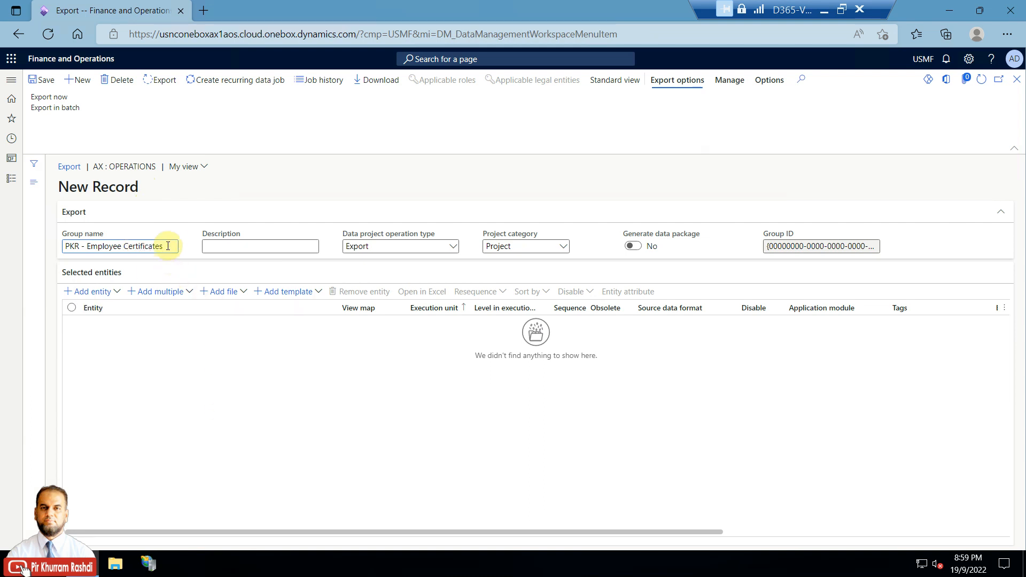
{"action": "left_click_drag", "start_coordinate": [166, 247], "coordinate": [92, 247]}
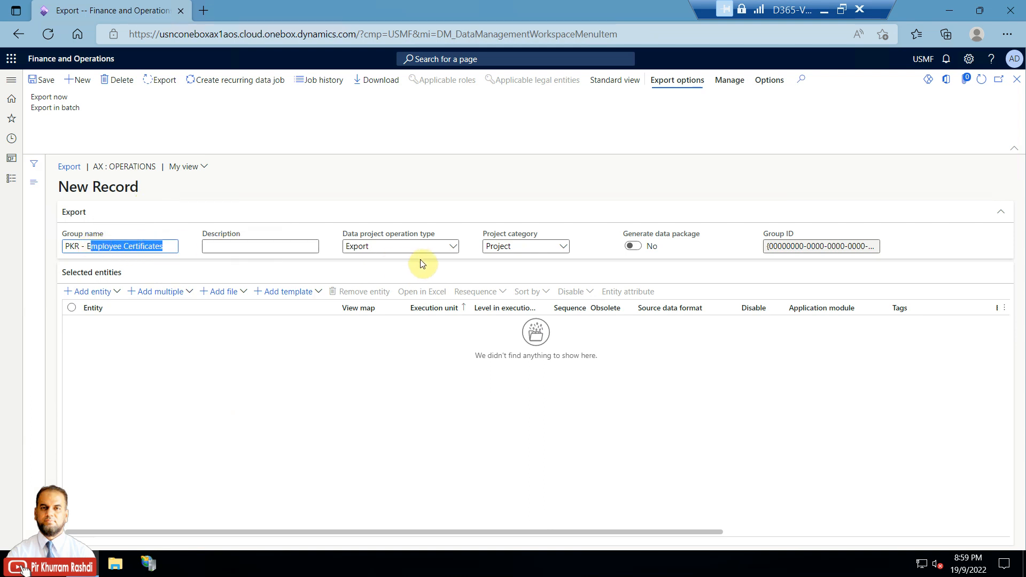
{"action": "left_click", "coordinate": [453, 248]}
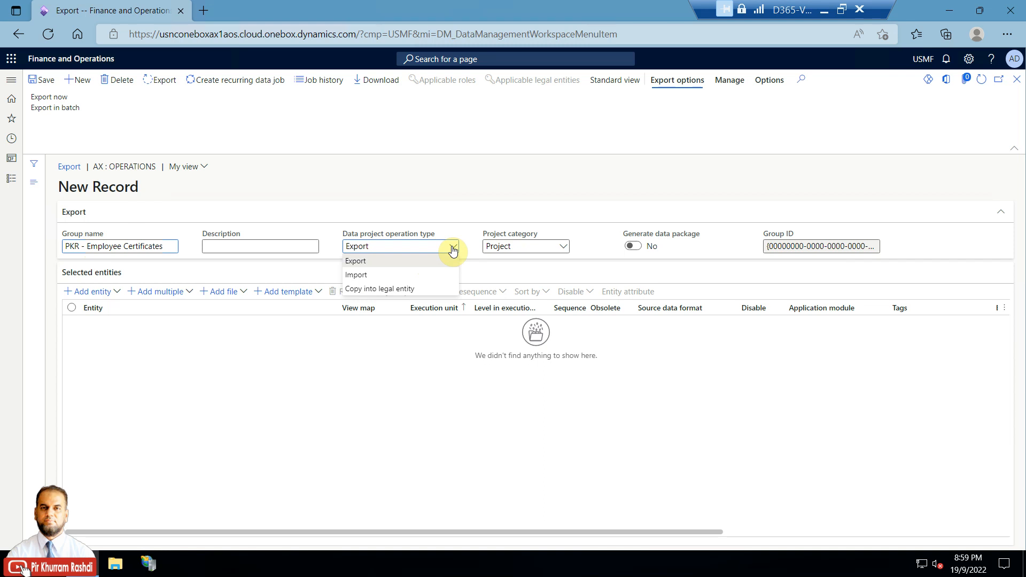
{"action": "left_click", "coordinate": [453, 249]}
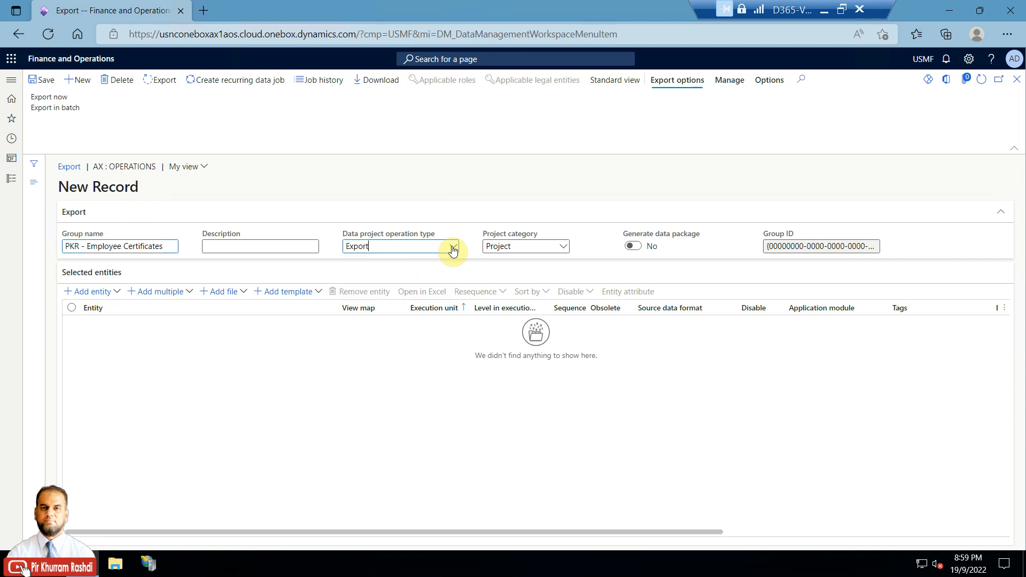
Step: Filter the entity list for "cert" and add the Certificate competency entity to the project with EXCEL as target format
{"action": "left_click", "coordinate": [118, 291]}
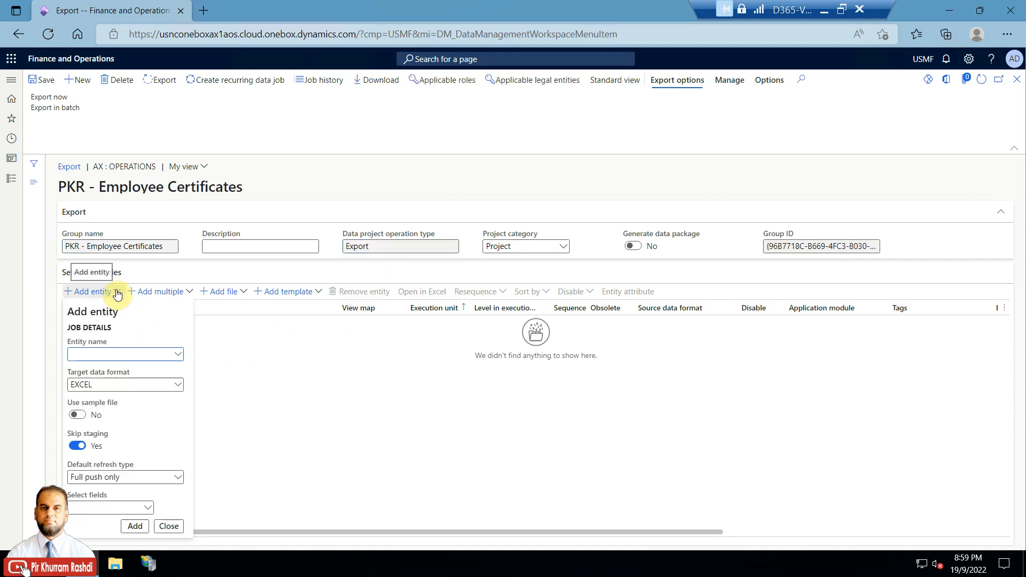
{"action": "left_click", "coordinate": [181, 358]}
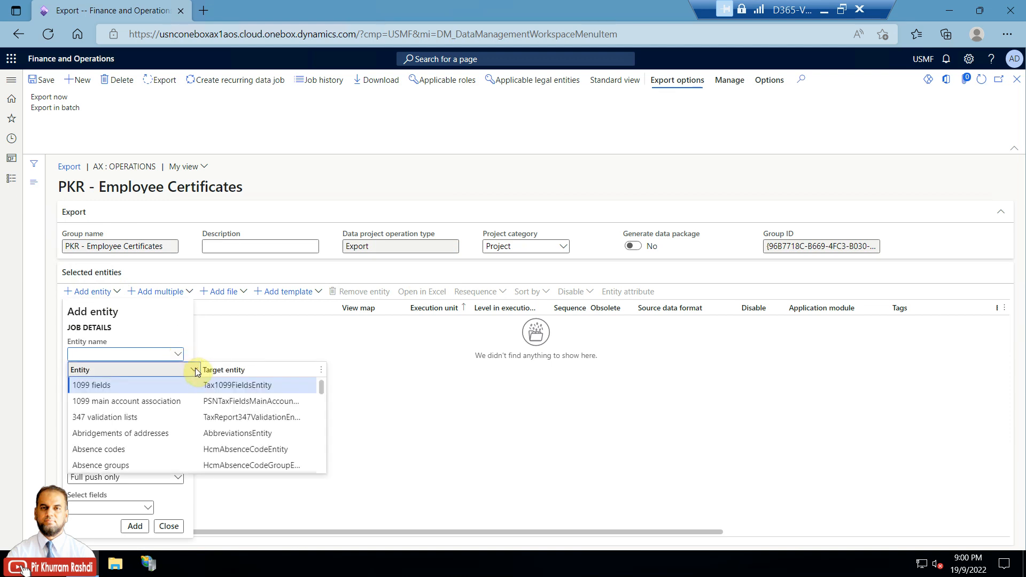
{"action": "left_click", "coordinate": [194, 369]}
{"action": "type", "text": "cert"}
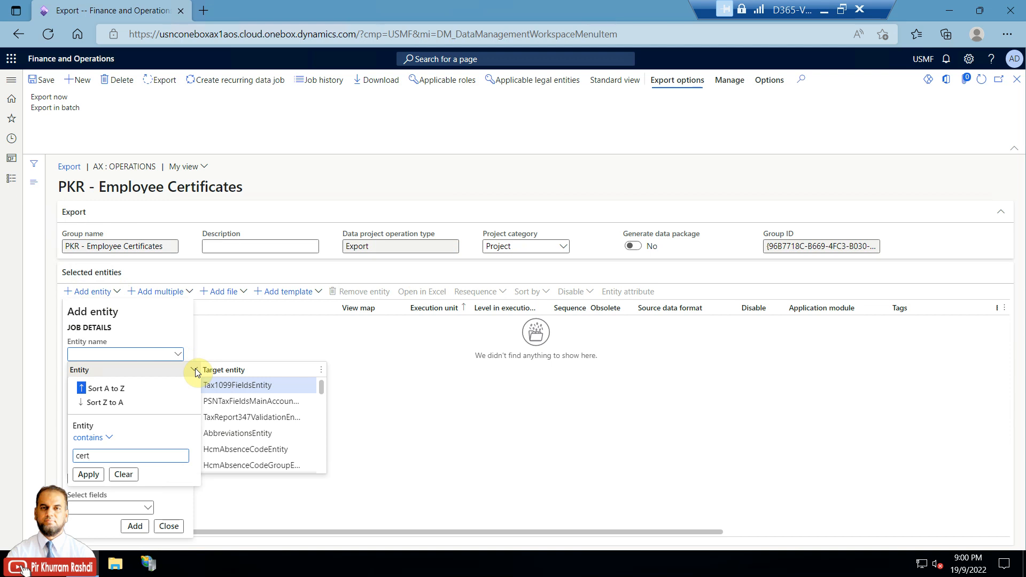
{"action": "left_click", "coordinate": [87, 474]}
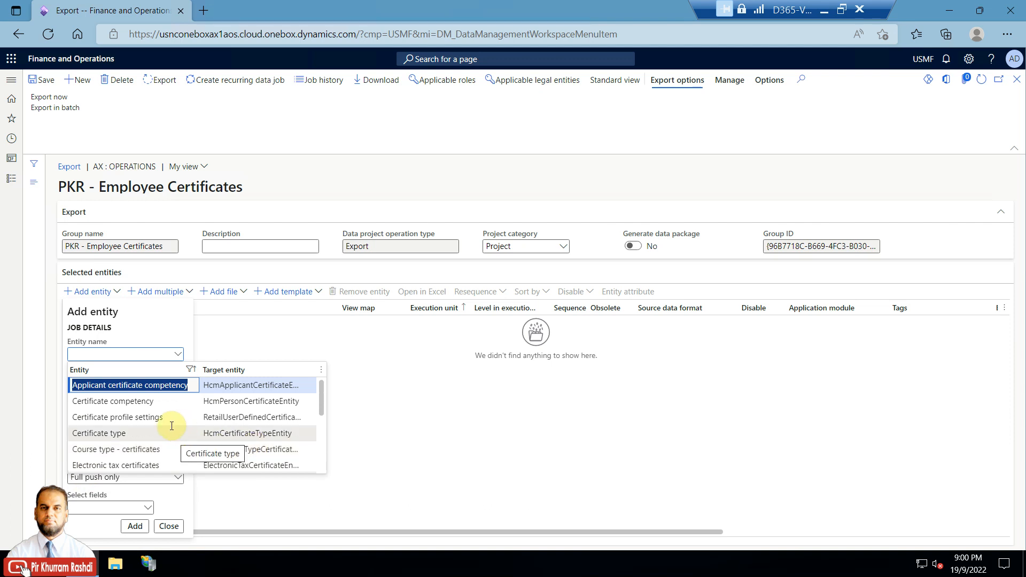
{"action": "left_click", "coordinate": [104, 405]}
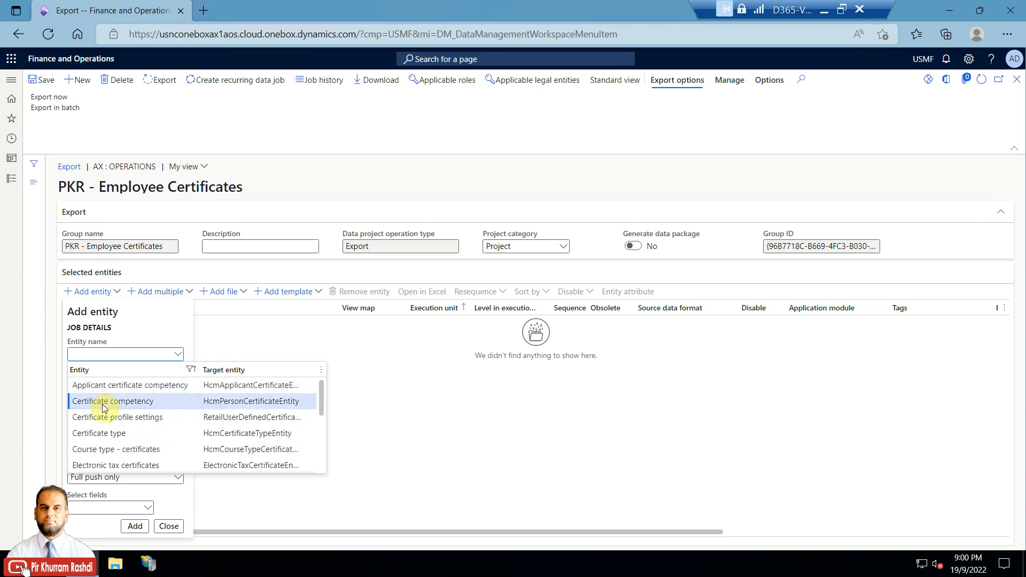
{"action": "left_click", "coordinate": [135, 527]}
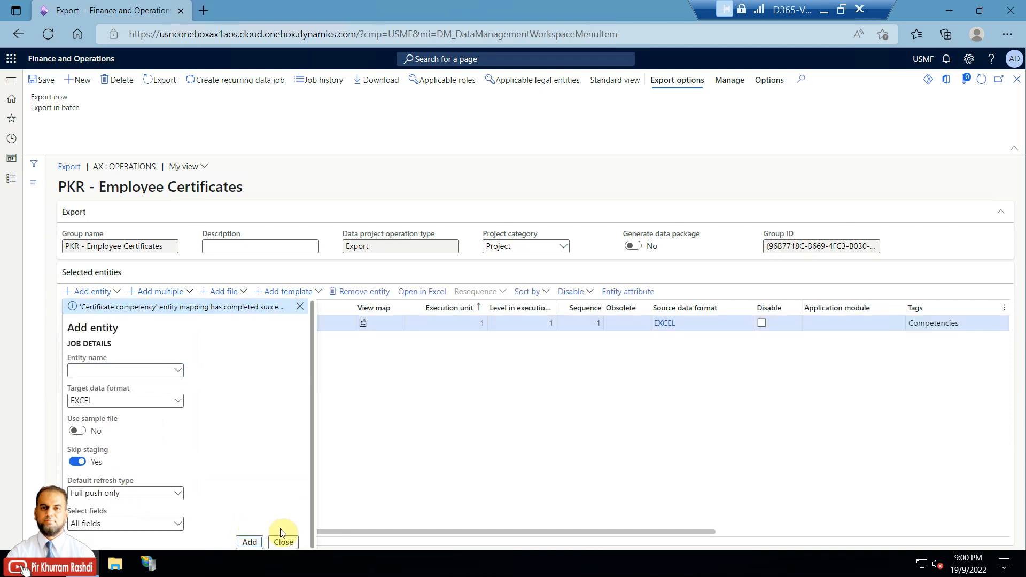
{"action": "left_click", "coordinate": [283, 542]}
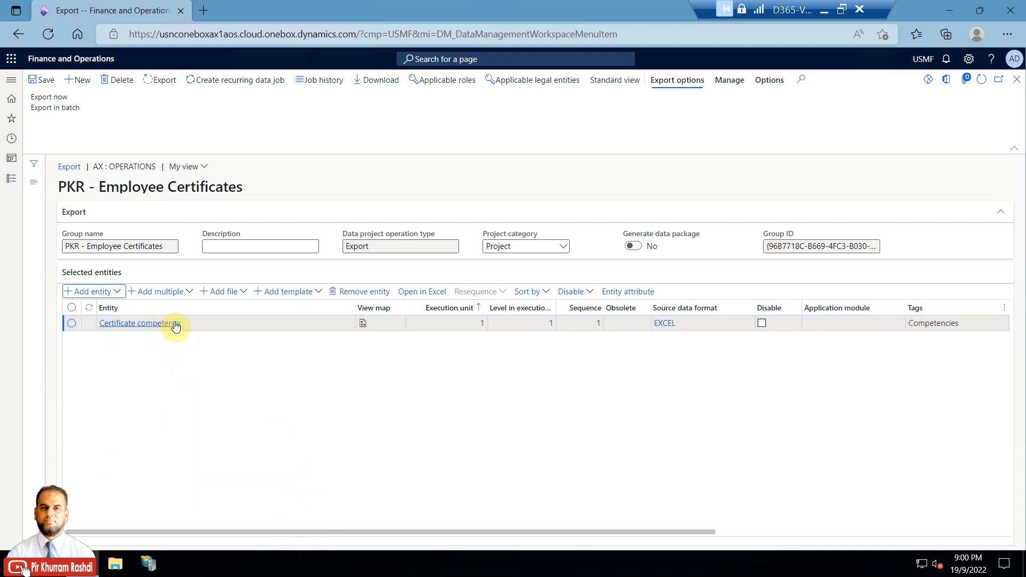
Step: Examine the Certificate competency entity's filter, including the values offered for the certificate type criteria, and leave it without changes
{"action": "left_click_drag", "start_coordinate": [383, 532], "coordinate": [667, 558]}
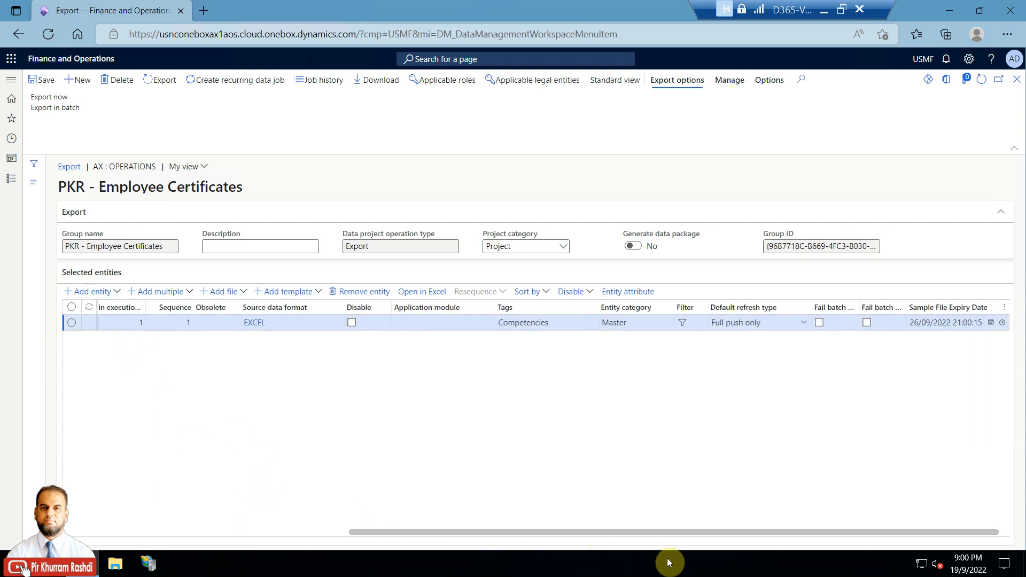
{"action": "left_click", "coordinate": [684, 323]}
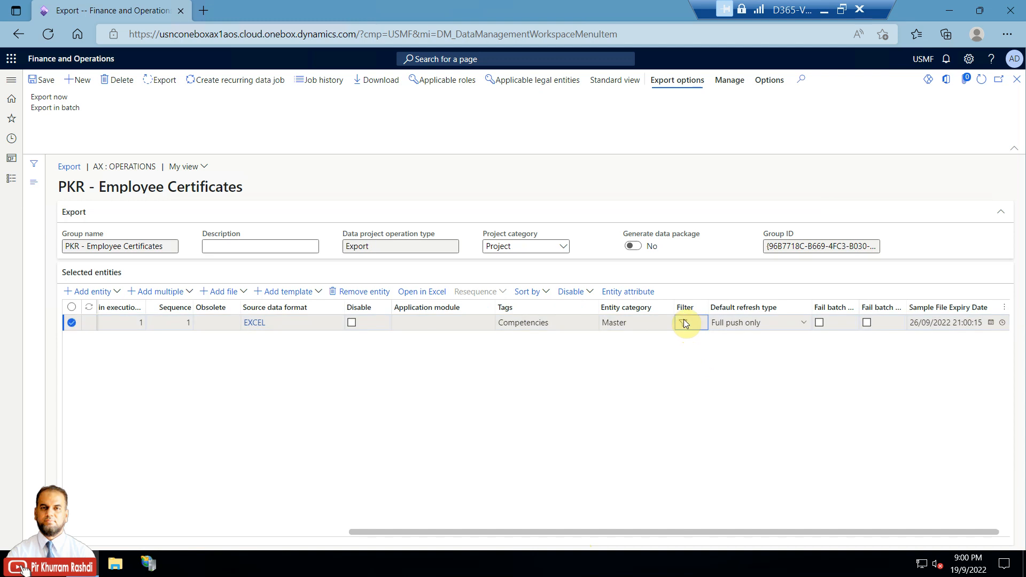
{"action": "left_click", "coordinate": [684, 324]}
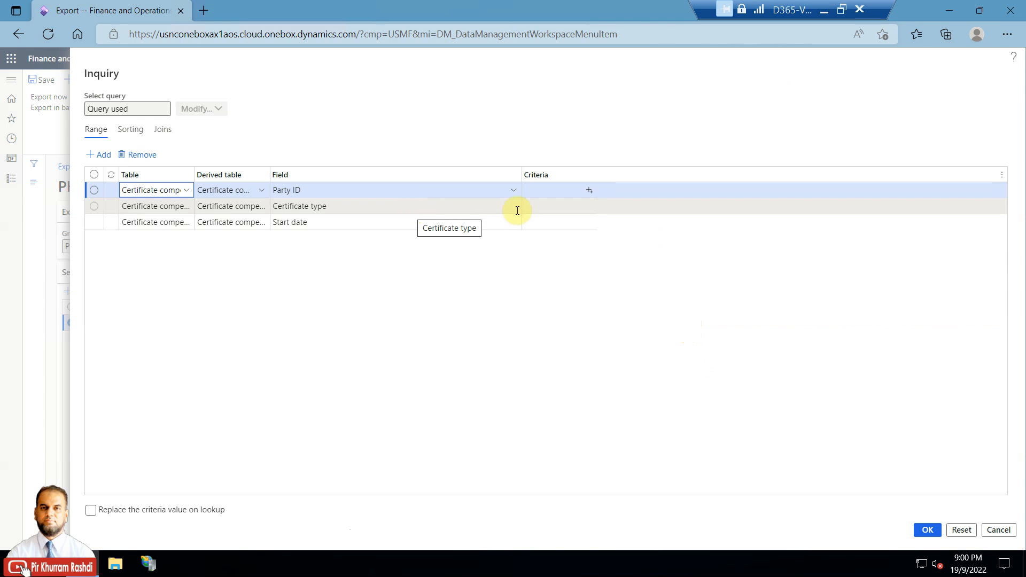
{"action": "left_click", "coordinate": [551, 207]}
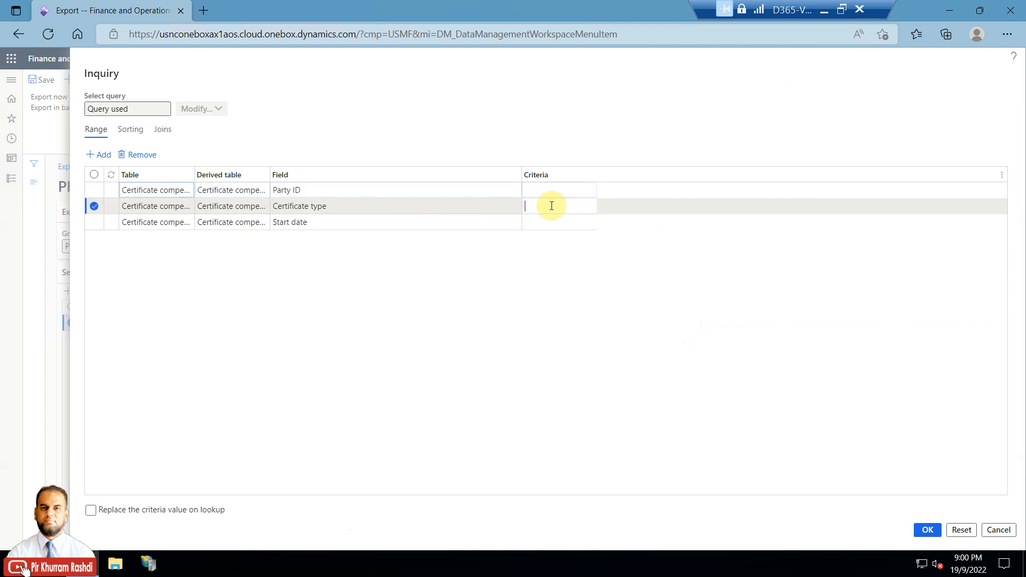
{"action": "left_click", "coordinate": [589, 209]}
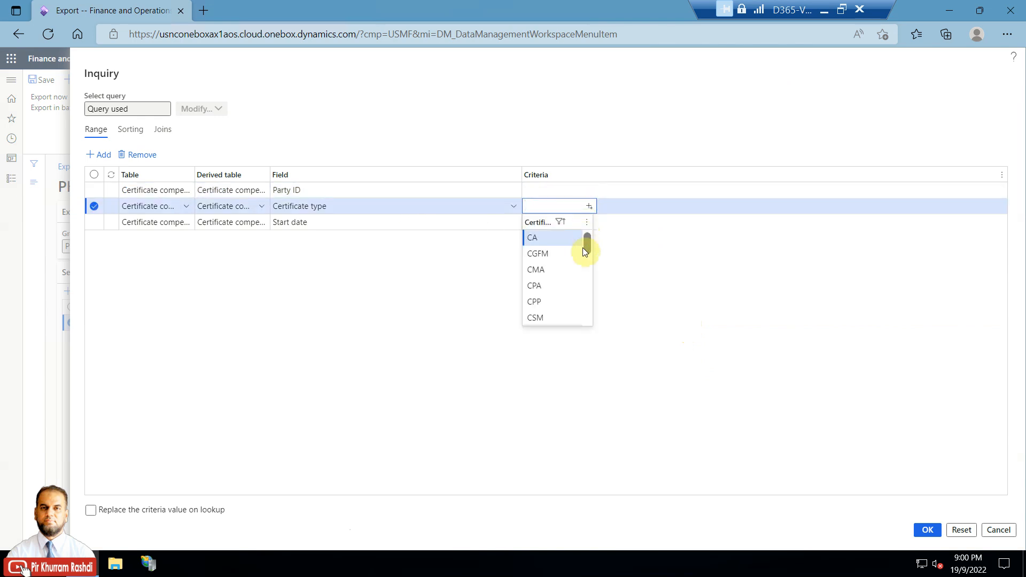
{"action": "left_click", "coordinate": [672, 279]}
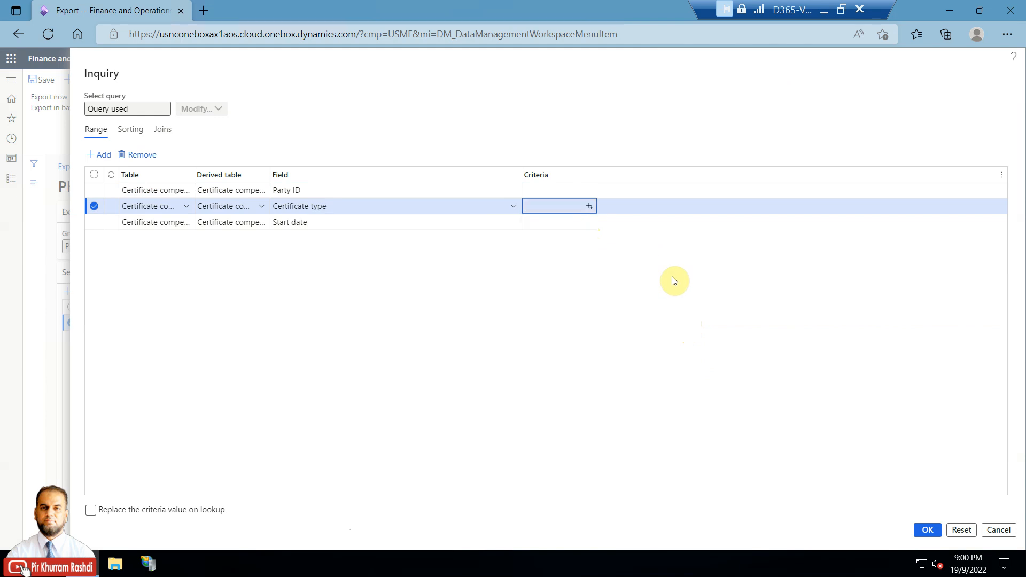
{"action": "left_click", "coordinate": [997, 529]}
{"action": "left_click_drag", "start_coordinate": [841, 532], "coordinate": [395, 523]}
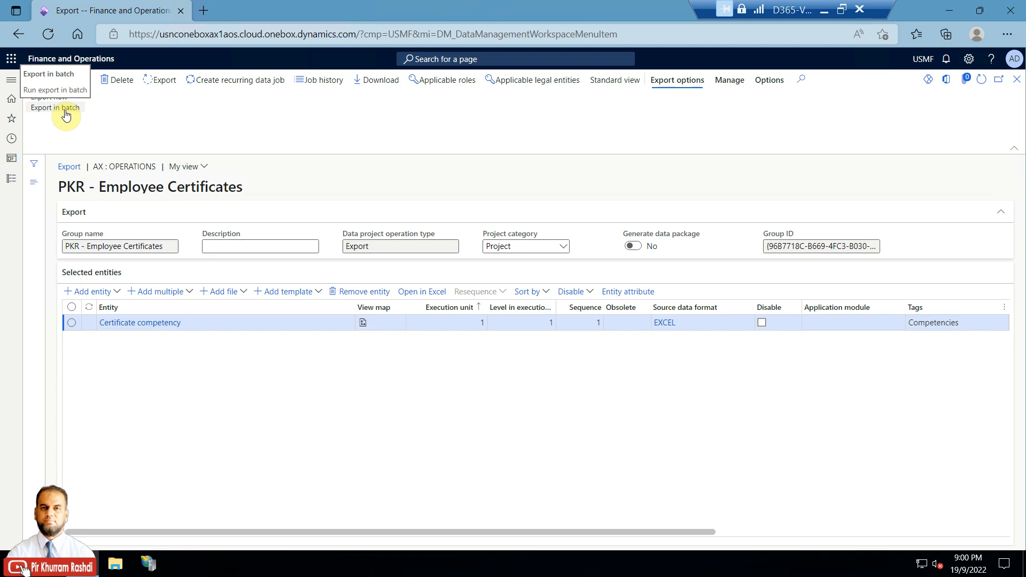
Step: Switch to the Windows Services console by running services.msc and select Microsoft Dynamics 365 Unified Operations: Batch Management Service
{"action": "right_click", "coordinate": [22, 569]}
{"action": "left_click", "coordinate": [55, 504]}
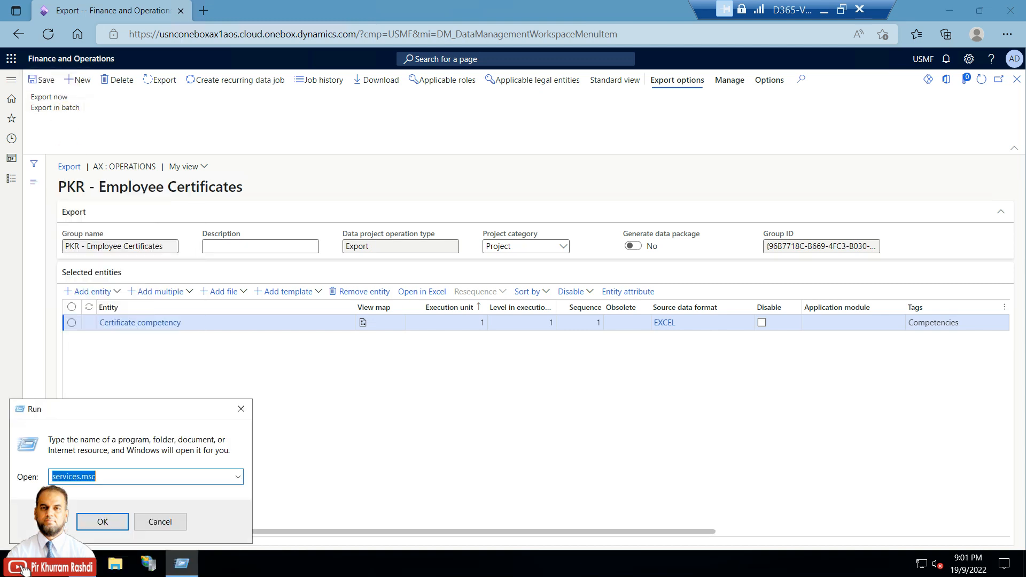
{"action": "left_click", "coordinate": [98, 520]}
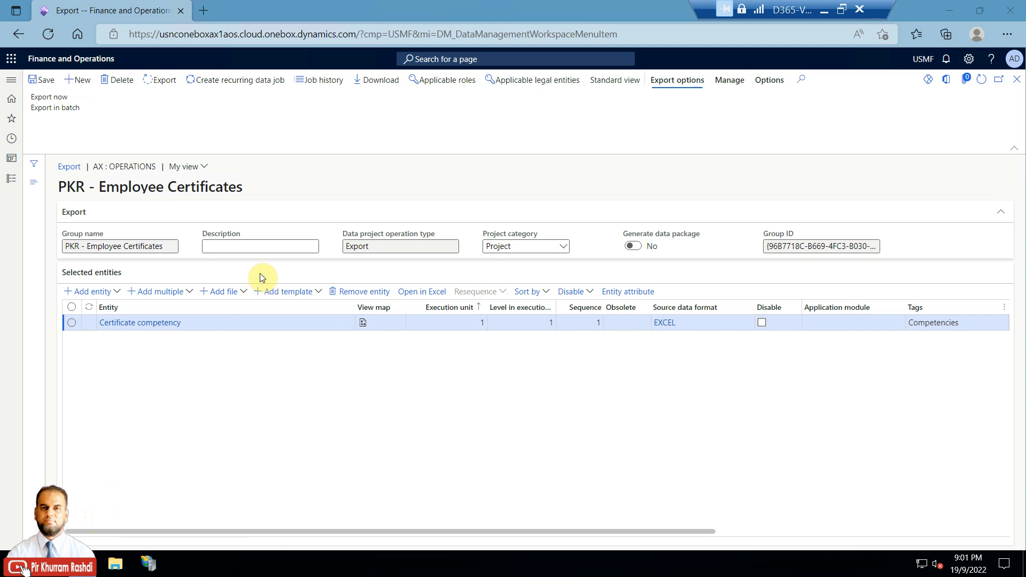
{"action": "key", "text": "m"}
{"action": "left_click", "coordinate": [421, 155]}
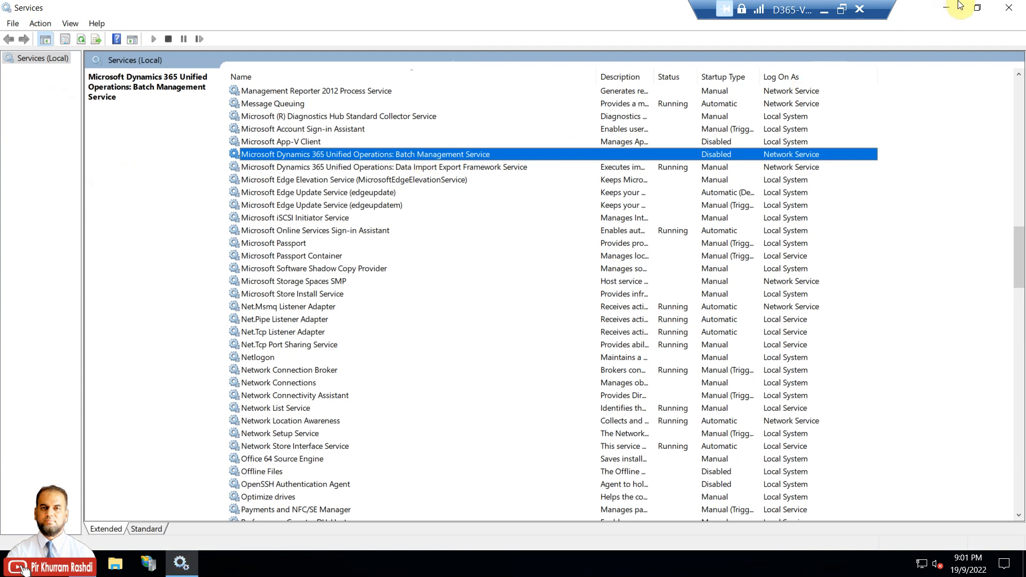
Step: Set the Batch Management Service's startup type to Automatic and start the service, refreshing its status
{"action": "right_click", "coordinate": [545, 155]}
{"action": "left_click", "coordinate": [582, 286]}
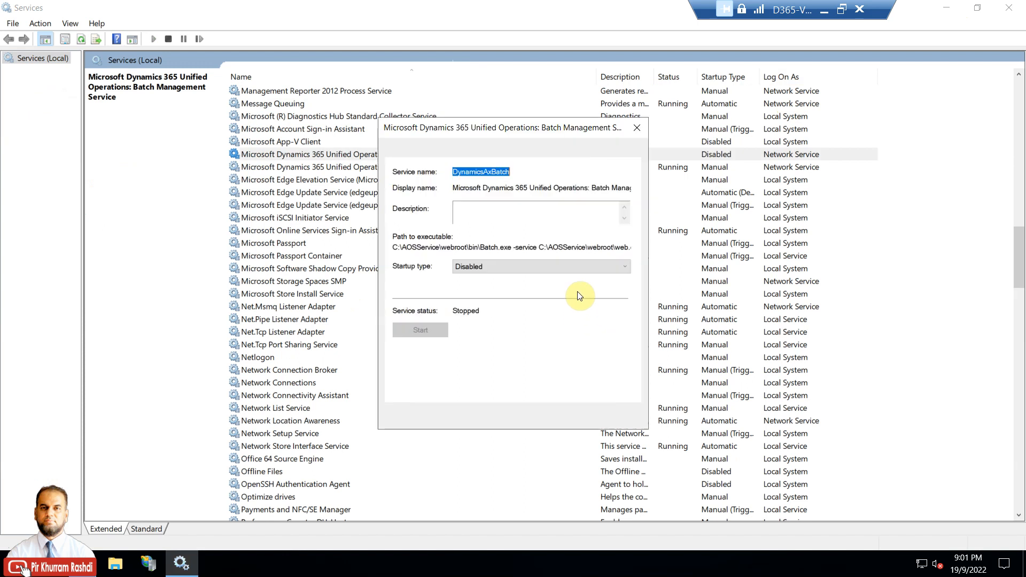
{"action": "left_click", "coordinate": [570, 266]}
{"action": "left_click", "coordinate": [518, 287]}
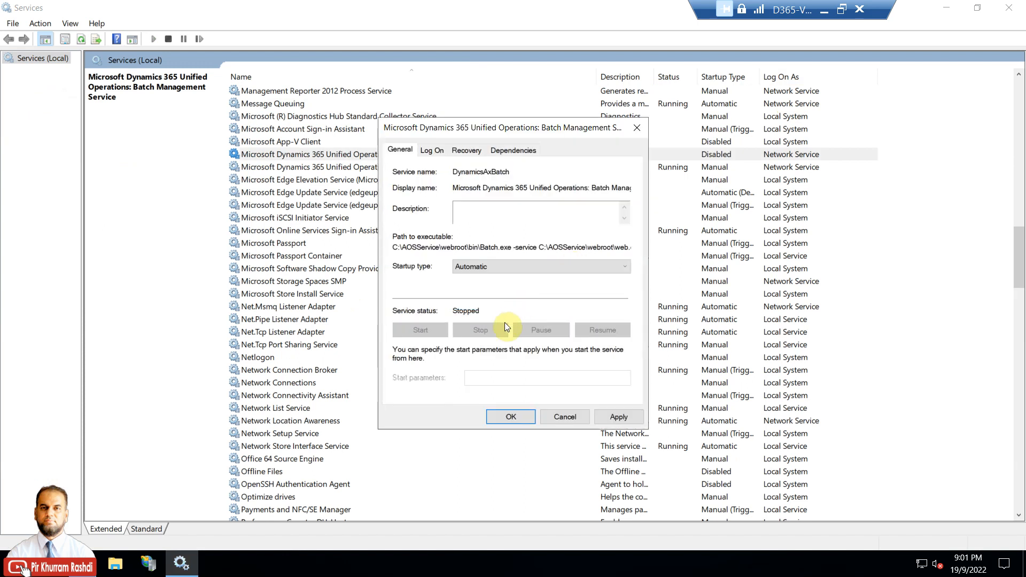
{"action": "left_click", "coordinate": [598, 414]}
{"action": "left_click", "coordinate": [429, 327]}
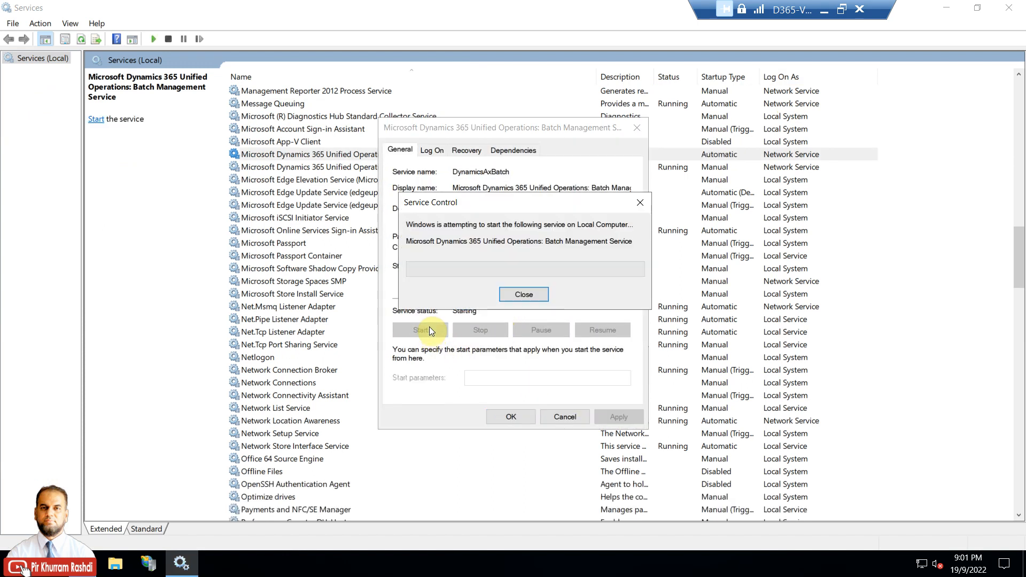
{"action": "left_click", "coordinate": [523, 294]}
{"action": "left_click", "coordinate": [514, 413]}
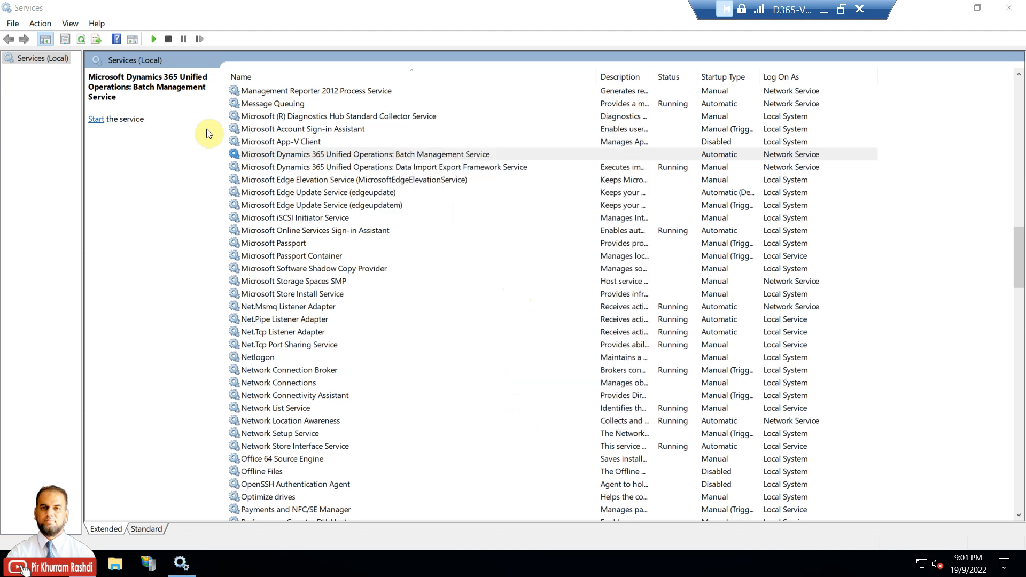
{"action": "left_click", "coordinate": [82, 39]}
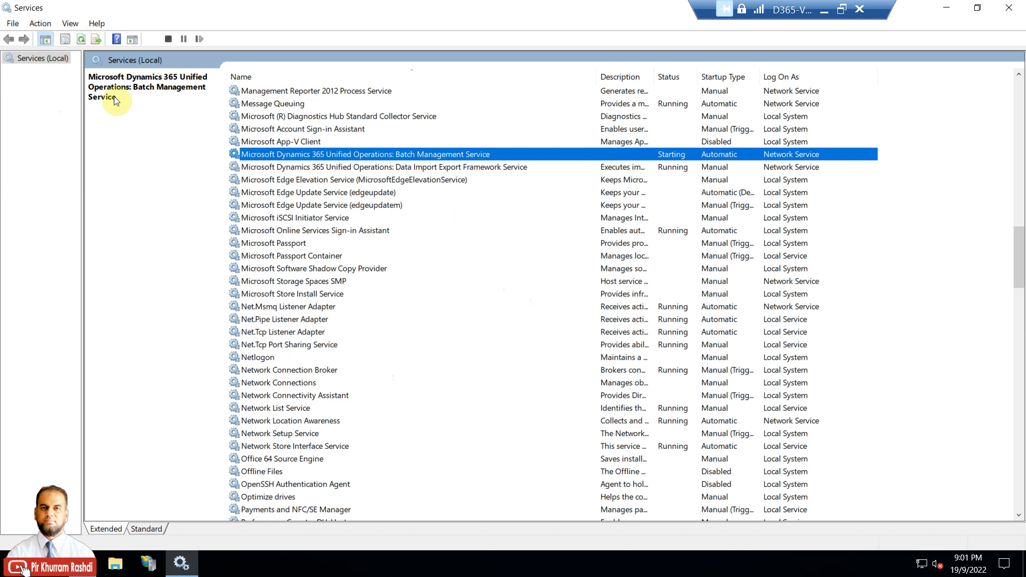
{"action": "left_click", "coordinate": [82, 41]}
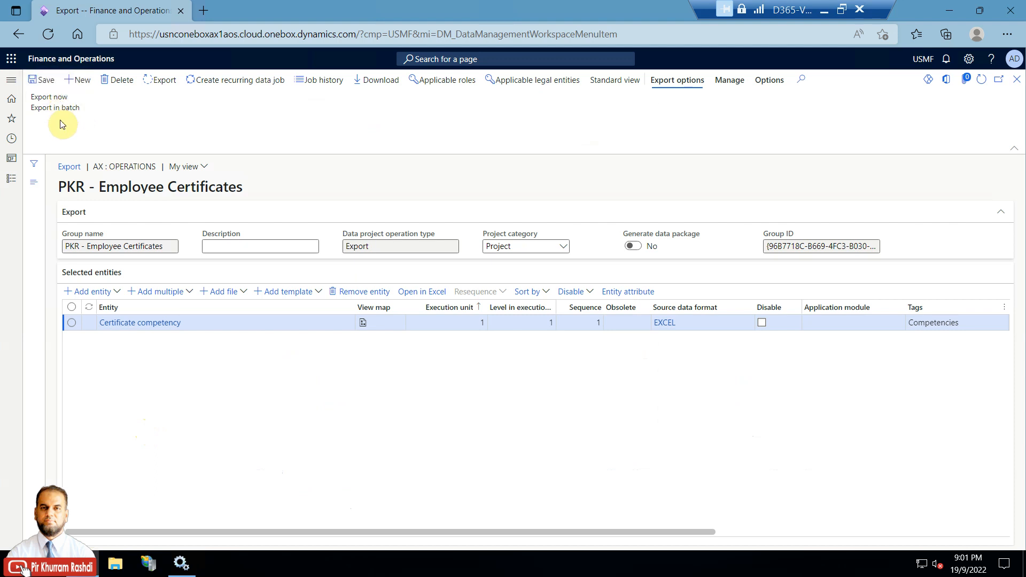
Step: Export the project in batch with the task description "PKR - Certifcate Competency Export", leaving the batch group empty
{"action": "left_click", "coordinate": [66, 108]}
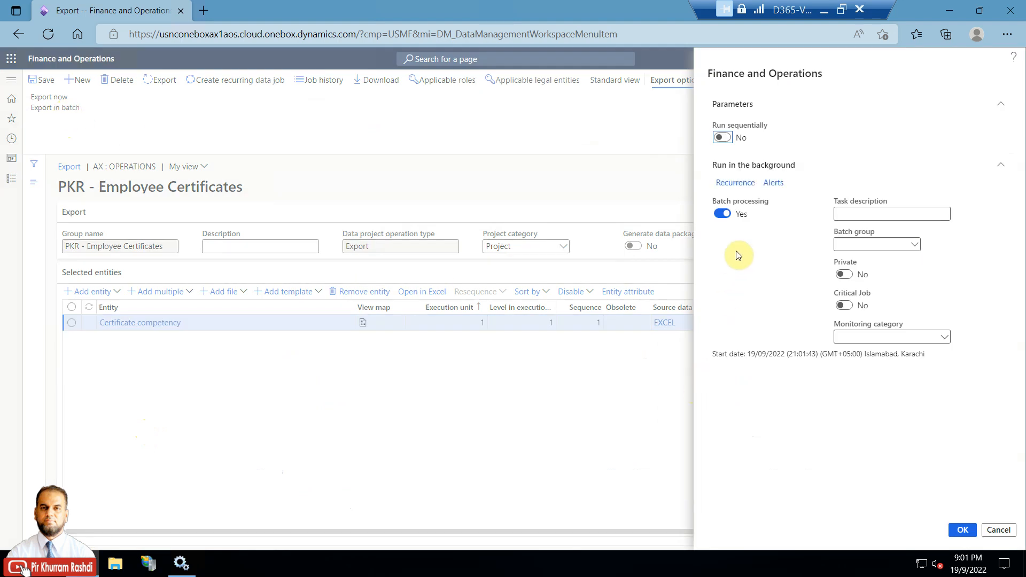
{"action": "left_click", "coordinate": [882, 212]}
{"action": "type", "text": "PKR "}
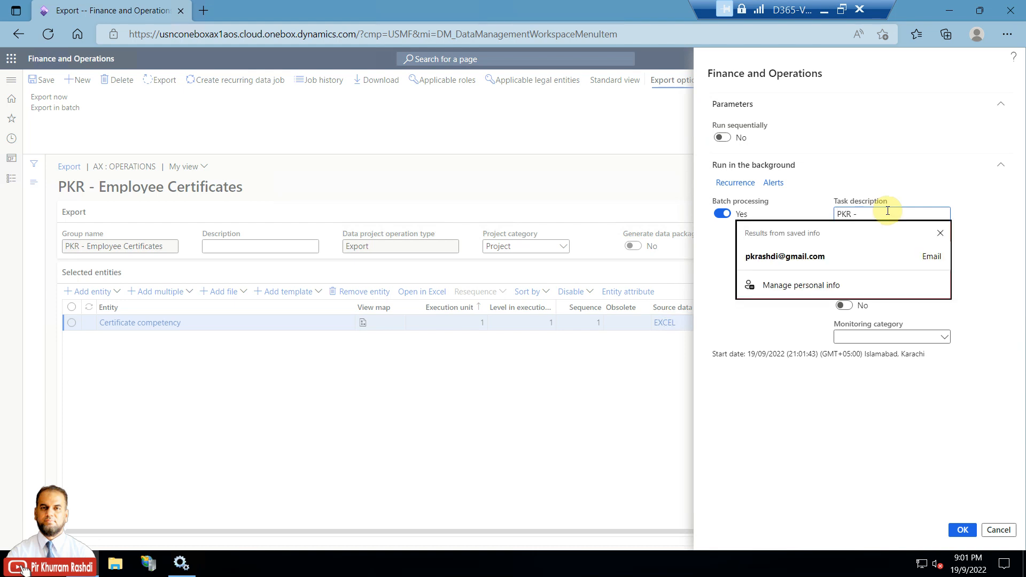
{"action": "type", "text": "- Certifcate Comp"}
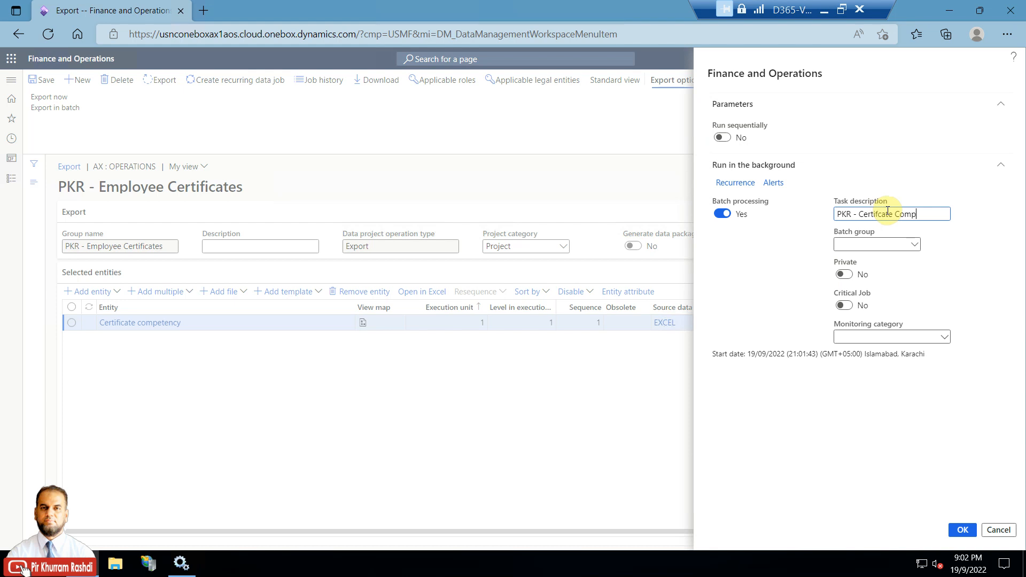
{"action": "type", "text": "etency Export"}
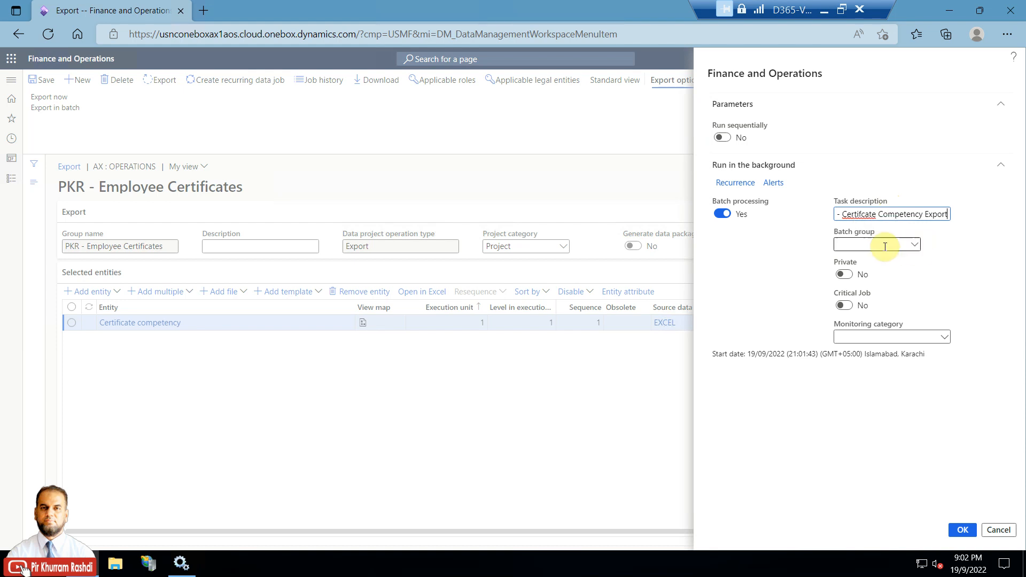
{"action": "left_click", "coordinate": [914, 245]}
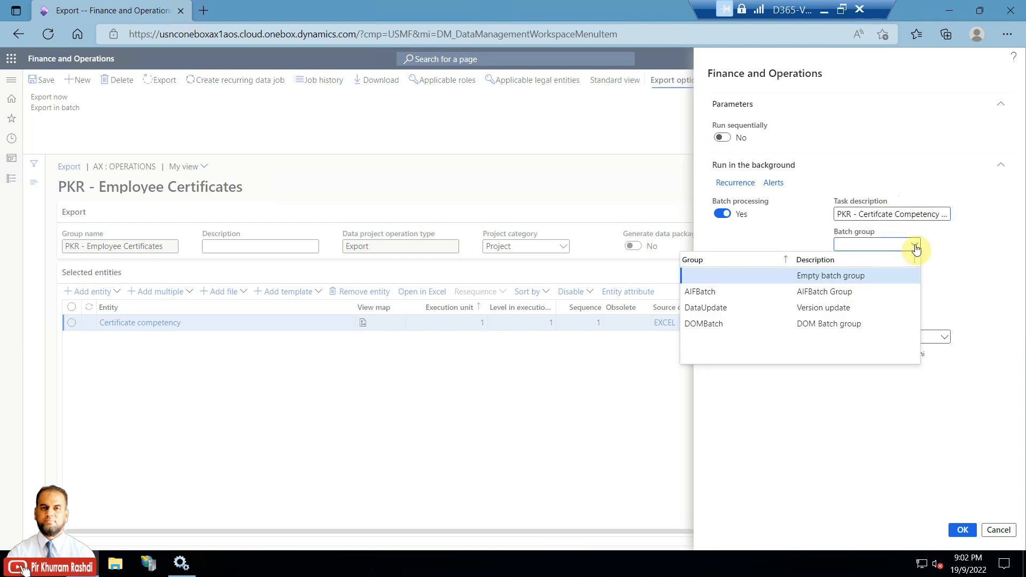
{"action": "left_click", "coordinate": [914, 245]}
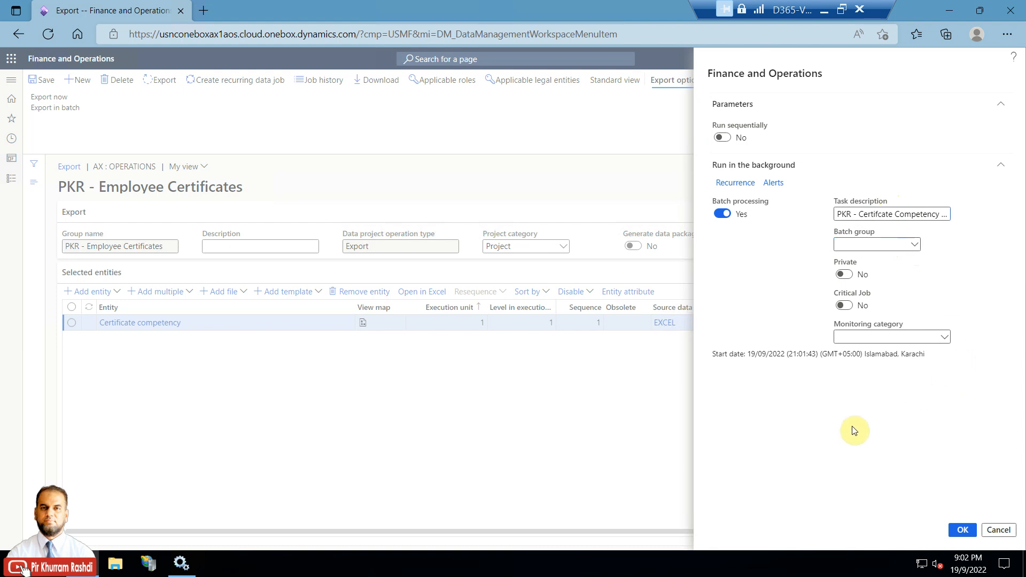
{"action": "left_click", "coordinate": [961, 530]}
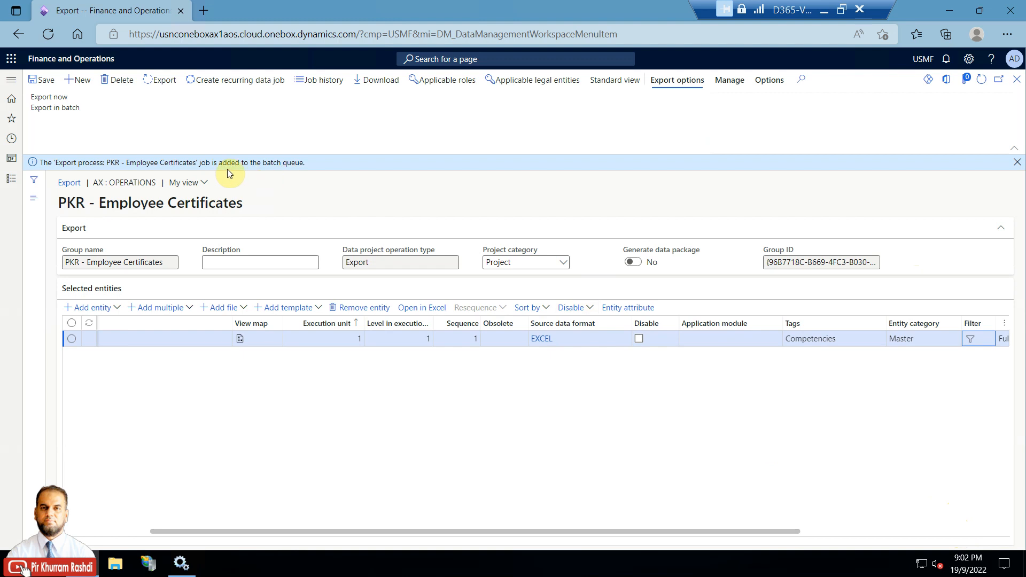
Step: Refresh the project's job history and open the Certificate competency job's execution summary in enhanced view
{"action": "left_click_drag", "start_coordinate": [201, 166], "coordinate": [299, 168]}
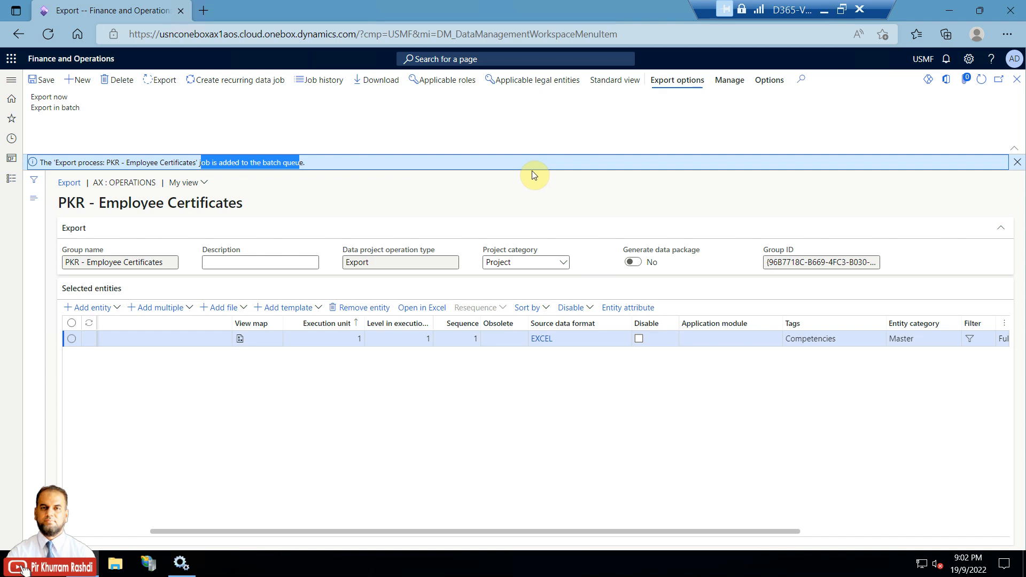
{"action": "left_click", "coordinate": [315, 87]}
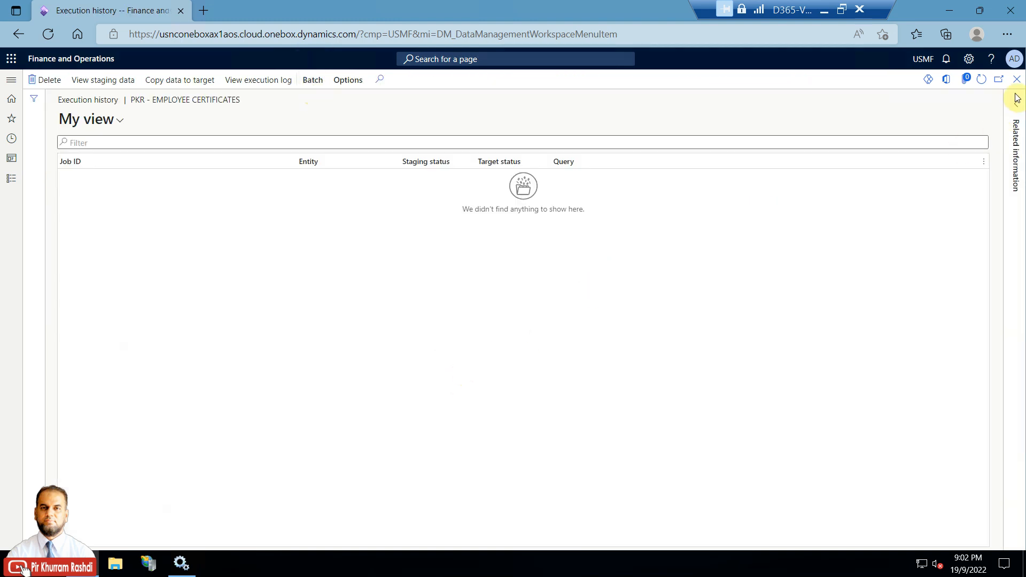
{"action": "left_click", "coordinate": [985, 83]}
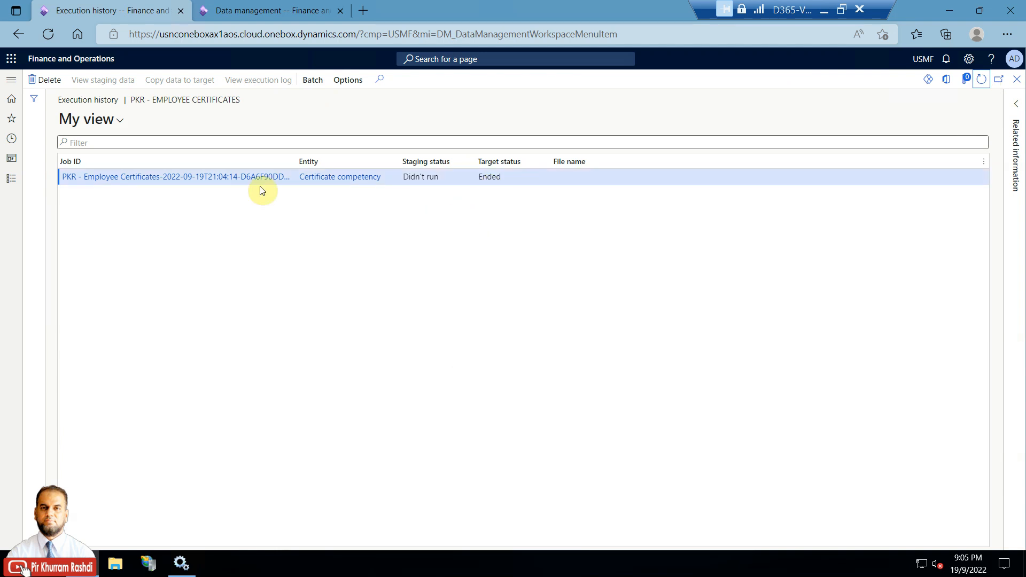
{"action": "left_click", "coordinate": [238, 177]}
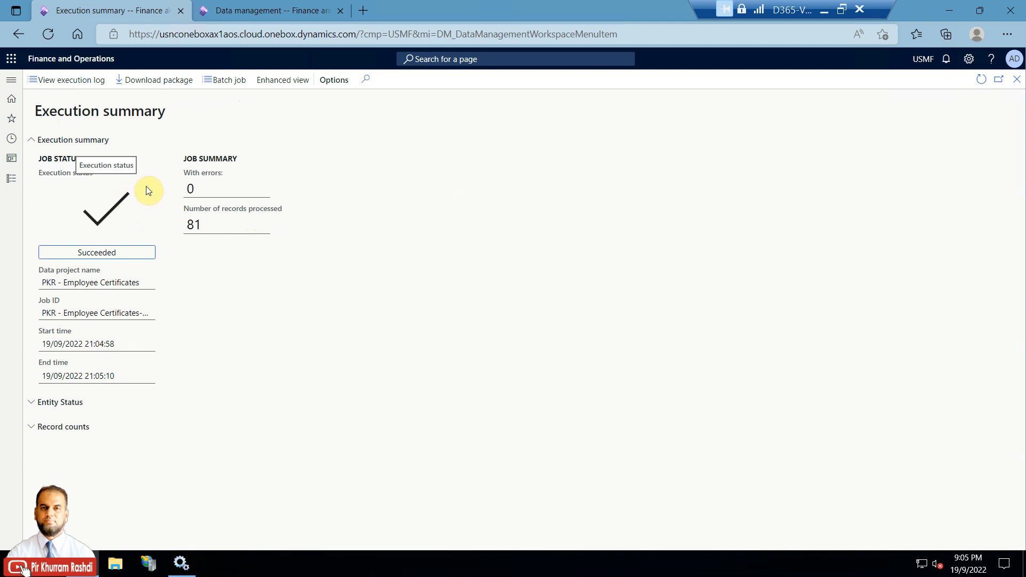
{"action": "left_click", "coordinate": [278, 79]}
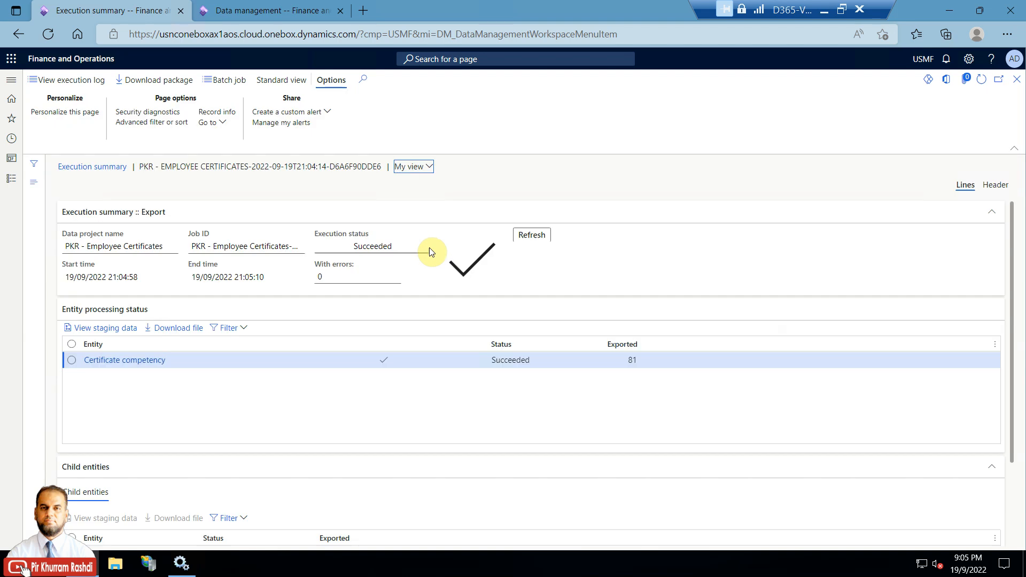
Step: Download the exported Certificate competency file and open it in Excel from the Downloads folder
{"action": "left_click", "coordinate": [183, 331]}
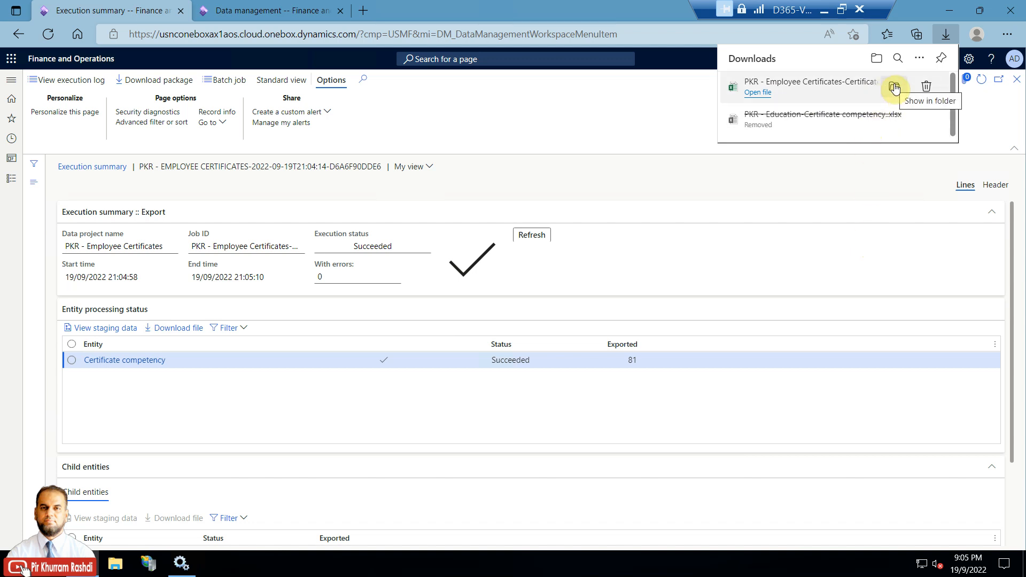
{"action": "left_click", "coordinate": [896, 88]}
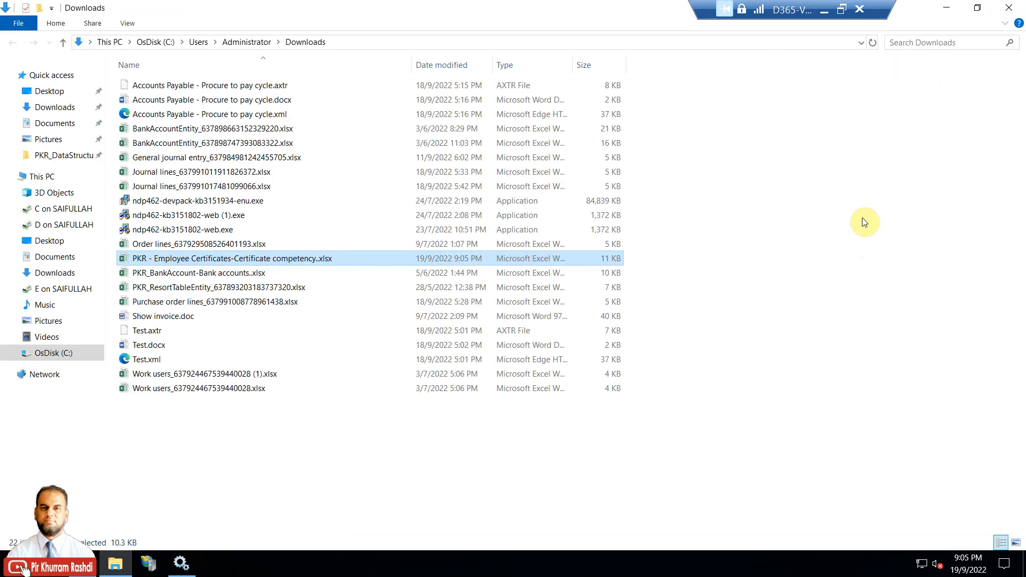
{"action": "double_click", "coordinate": [346, 259]}
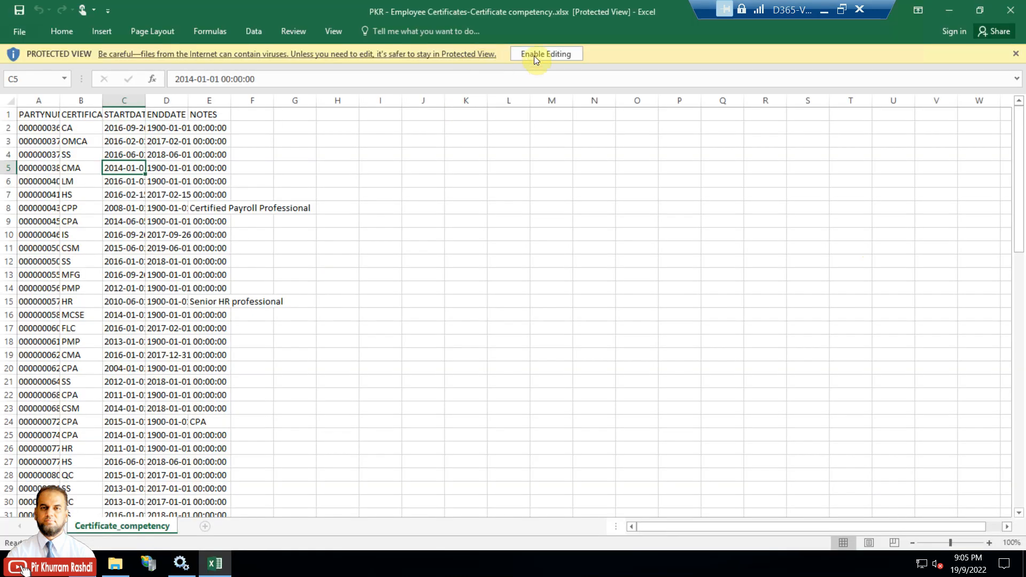
Step: Enable editing of the exported workbook and widen its data columns to fit their contents
{"action": "left_click", "coordinate": [538, 52]}
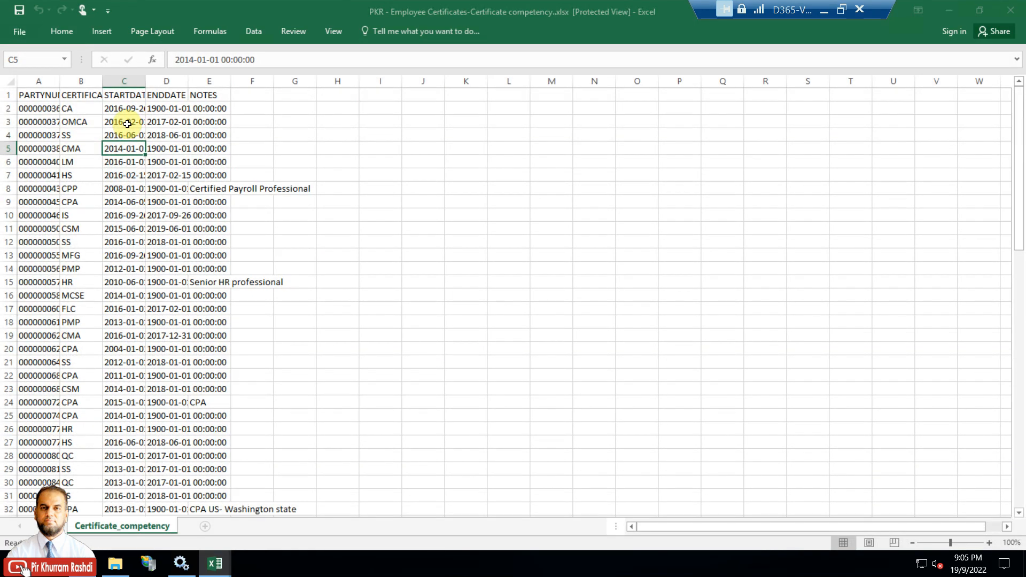
{"action": "left_click_drag", "start_coordinate": [59, 138], "coordinate": [518, 138]}
{"action": "left_click_drag", "start_coordinate": [208, 139], "coordinate": [257, 138]}
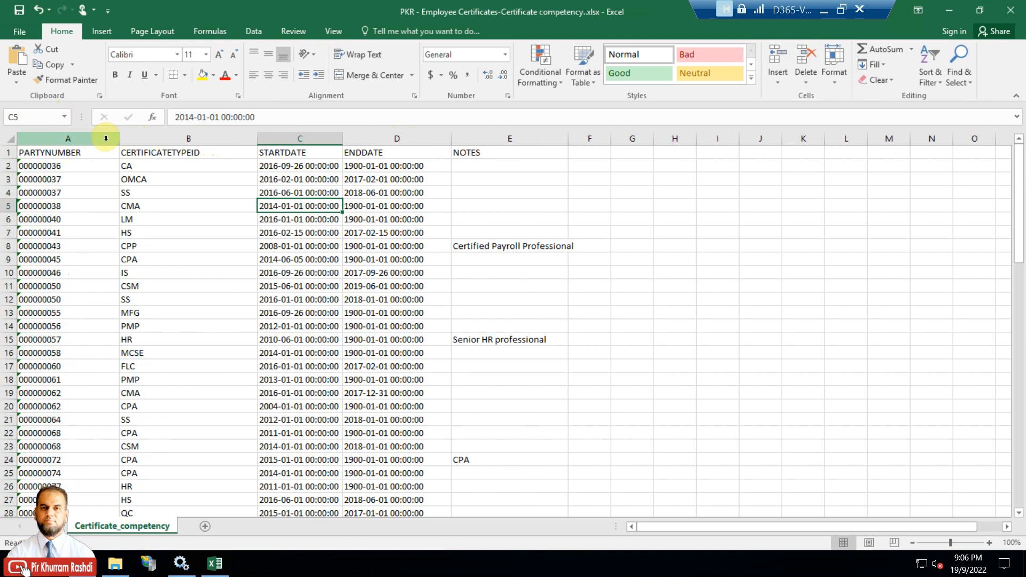
Step: Switch to the Data management page in the browser and open the Workers list of Human resources
{"action": "left_click", "coordinate": [23, 568]}
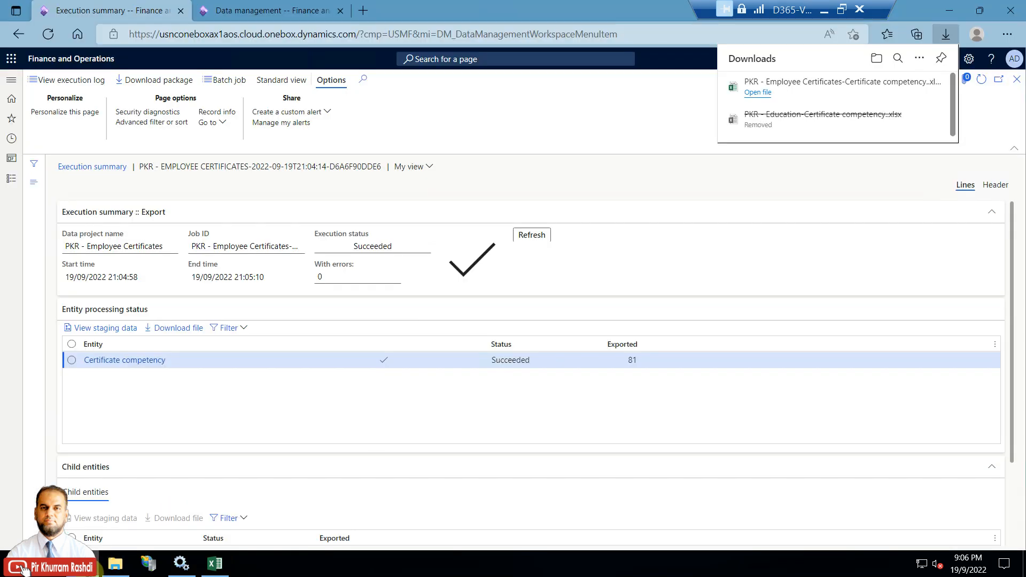
{"action": "left_click", "coordinate": [265, 11]}
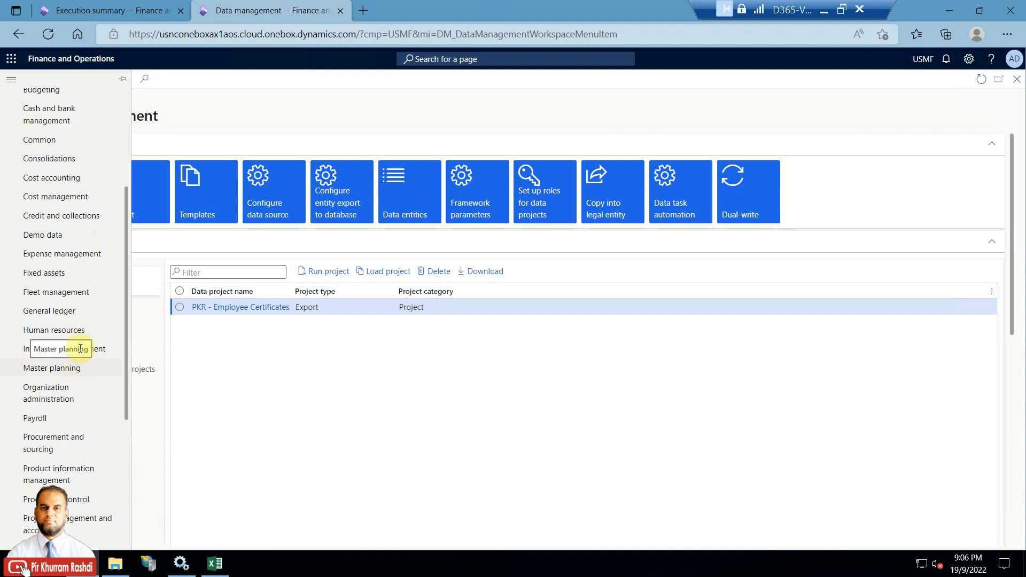
{"action": "left_click", "coordinate": [65, 332]}
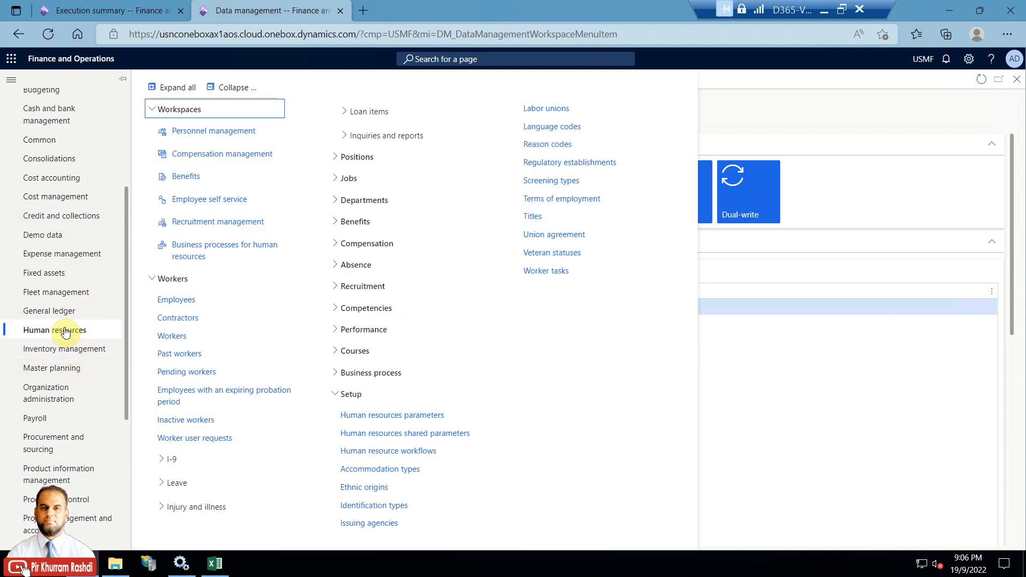
{"action": "left_click", "coordinate": [179, 336]}
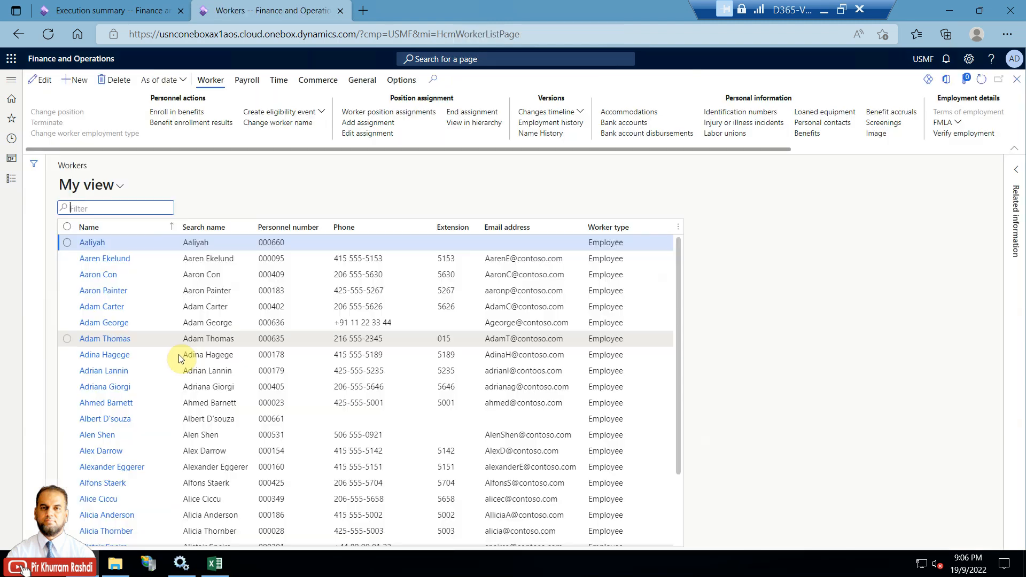
Step: Insert the Party ID field from the People table into the Workers list and place it before the Name column
{"action": "right_click", "coordinate": [198, 228]}
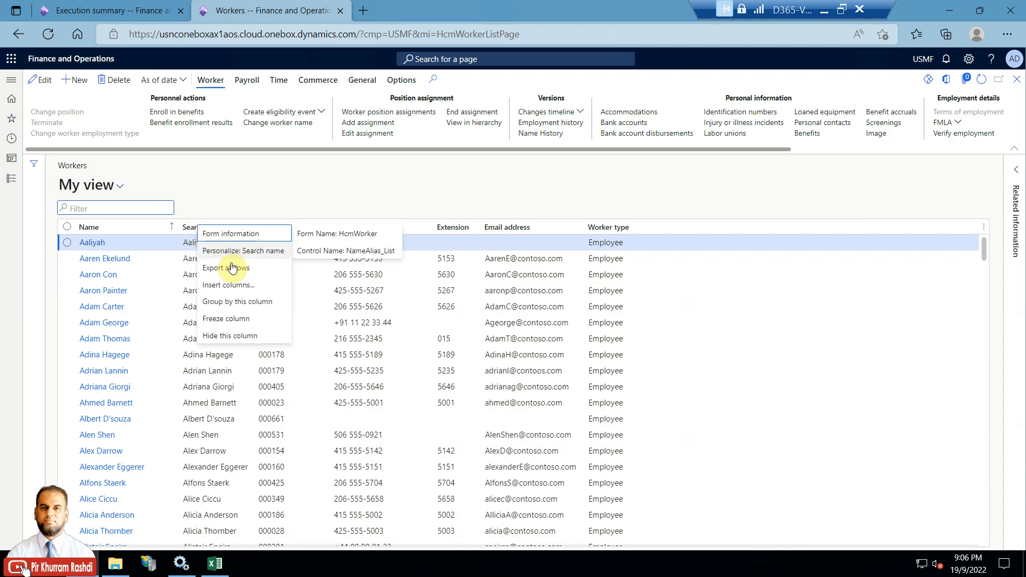
{"action": "left_click", "coordinate": [232, 287]}
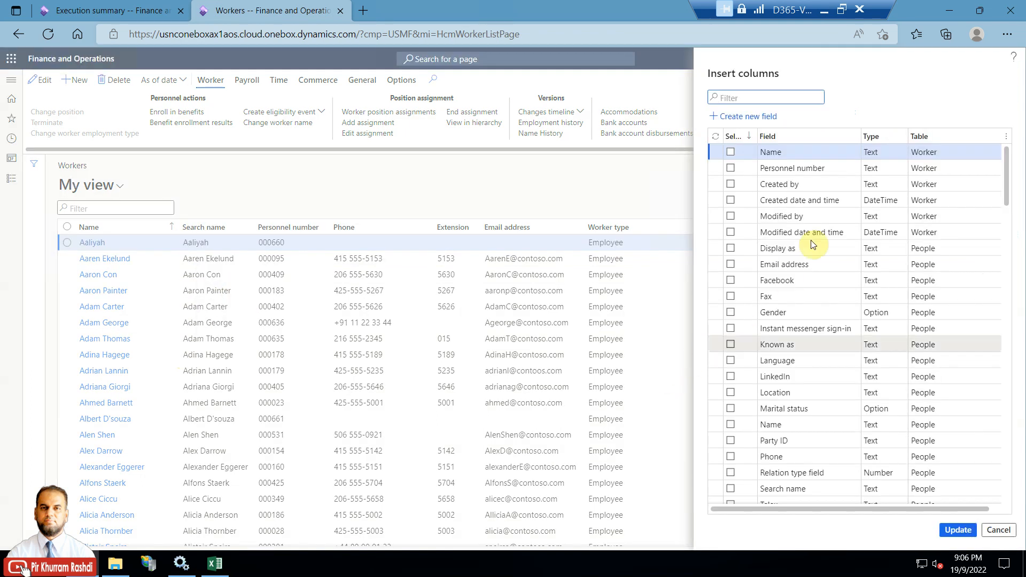
{"action": "left_click", "coordinate": [731, 440]}
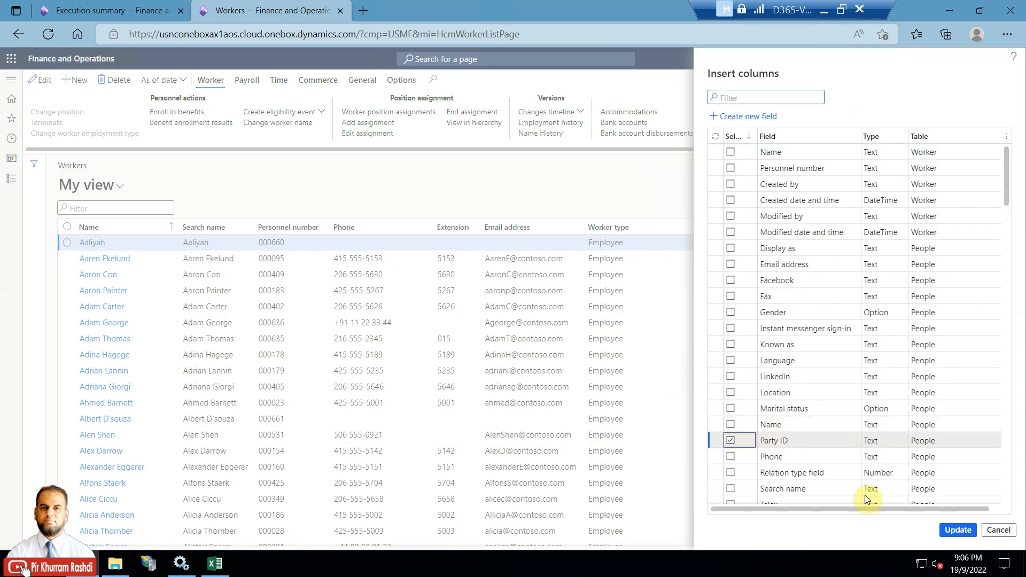
{"action": "left_click", "coordinate": [958, 530]}
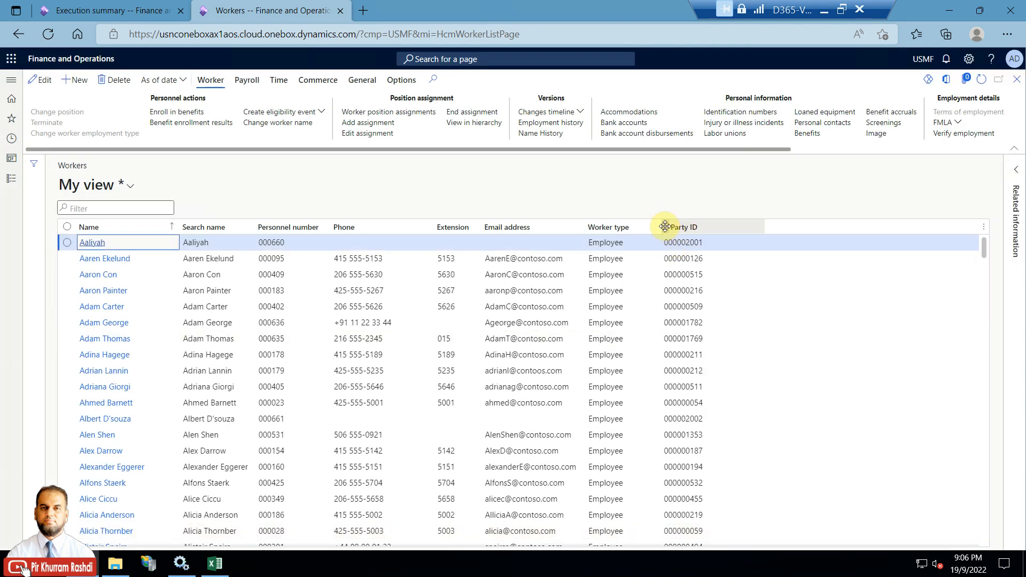
{"action": "left_click_drag", "start_coordinate": [667, 239], "coordinate": [78, 240]}
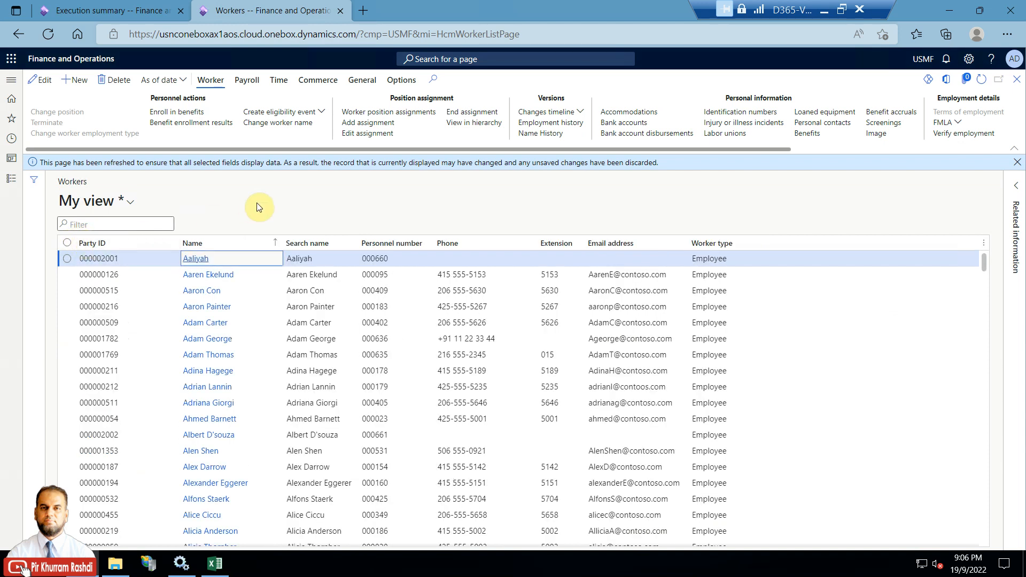
Step: Copy the party number from cell A2 of the Excel export and filter the Workers list's Party ID column by it
{"action": "left_click", "coordinate": [214, 563]}
{"action": "left_click", "coordinate": [85, 165]}
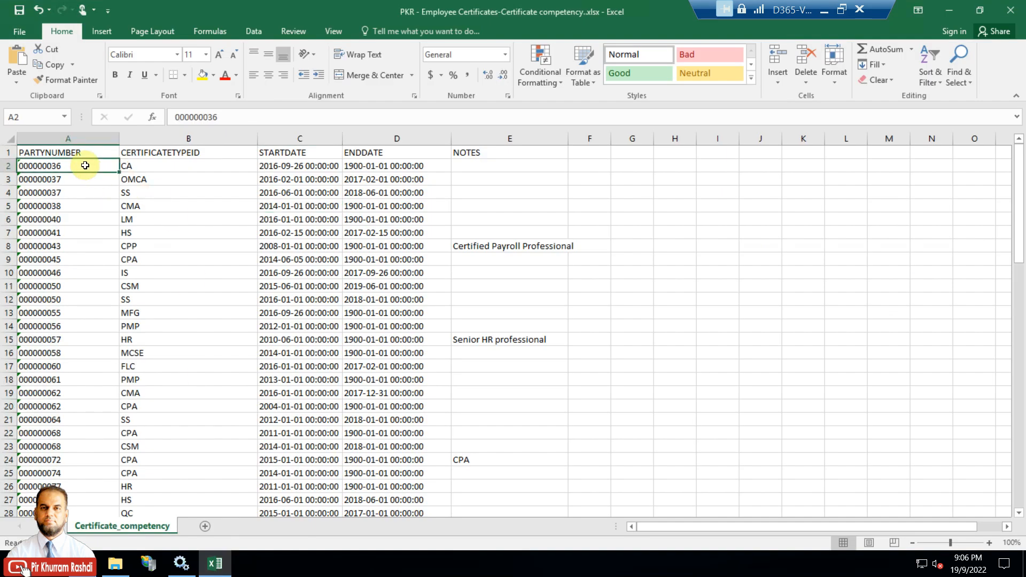
{"action": "right_click", "coordinate": [85, 165]}
{"action": "left_click", "coordinate": [111, 187]}
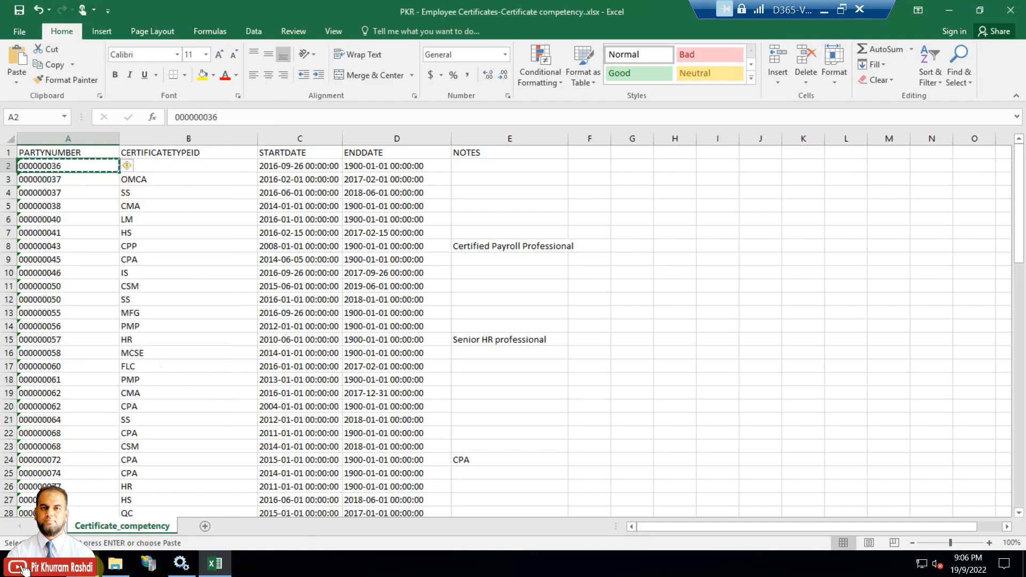
{"action": "key", "text": "alt+Tab"}
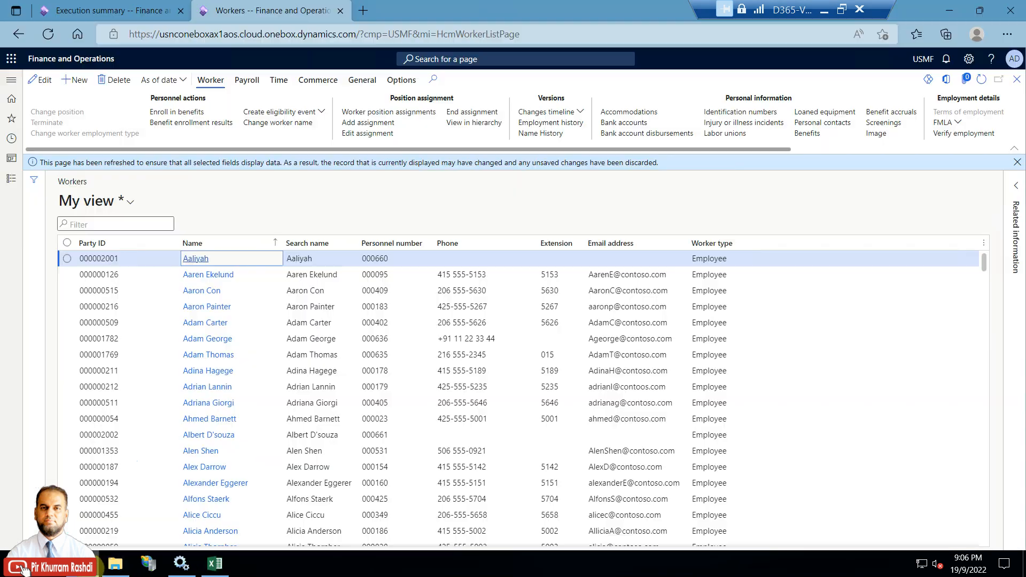
{"action": "left_click", "coordinate": [174, 245]}
{"action": "type", "text": "000000036"}
{"action": "left_click", "coordinate": [104, 345]}
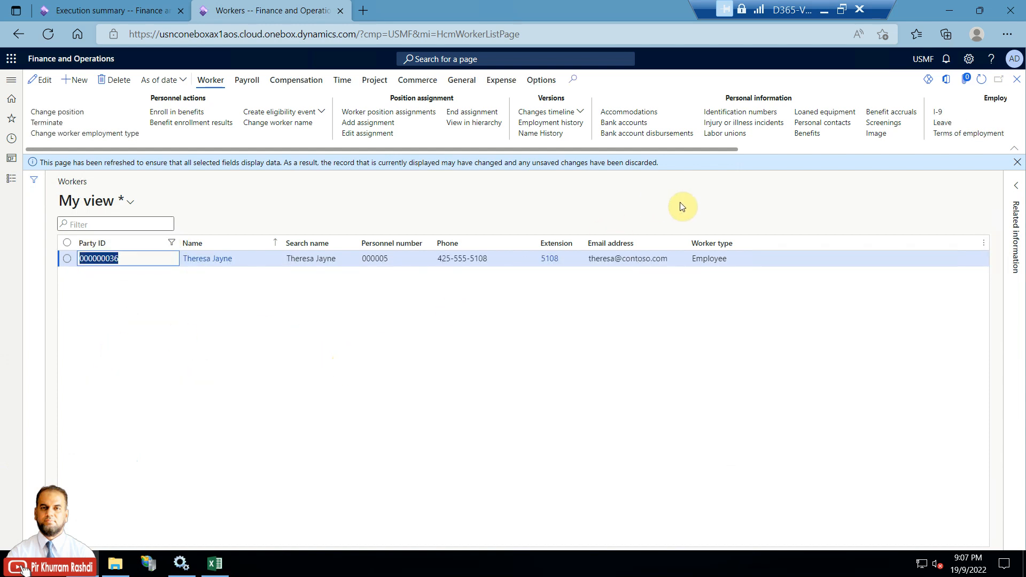
Step: Open the filtered worker's certificates and compare the start and end dates with row 2 of the Excel export
{"action": "left_click_drag", "start_coordinate": [710, 150], "coordinate": [976, 149]}
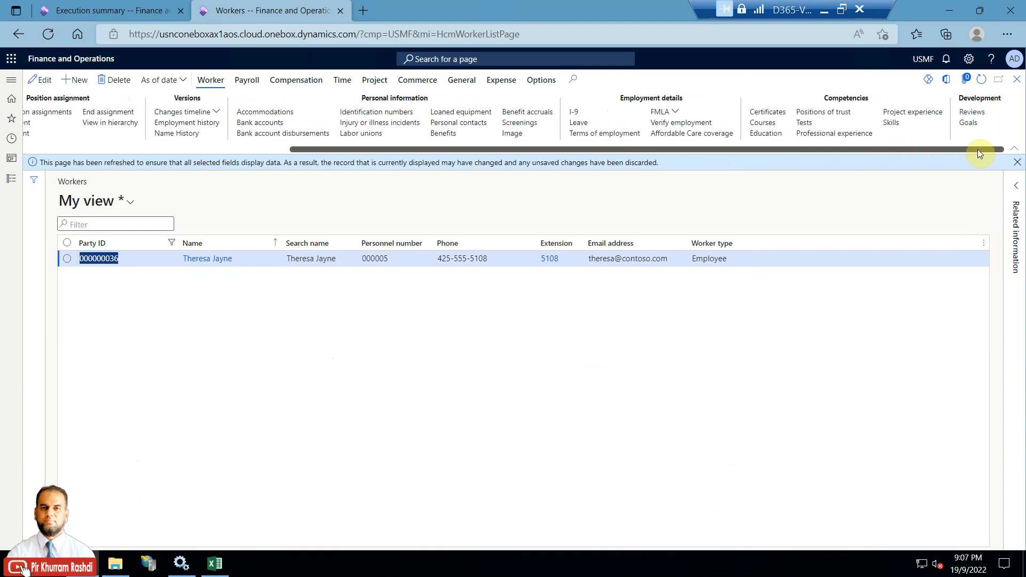
{"action": "left_click", "coordinate": [770, 111]}
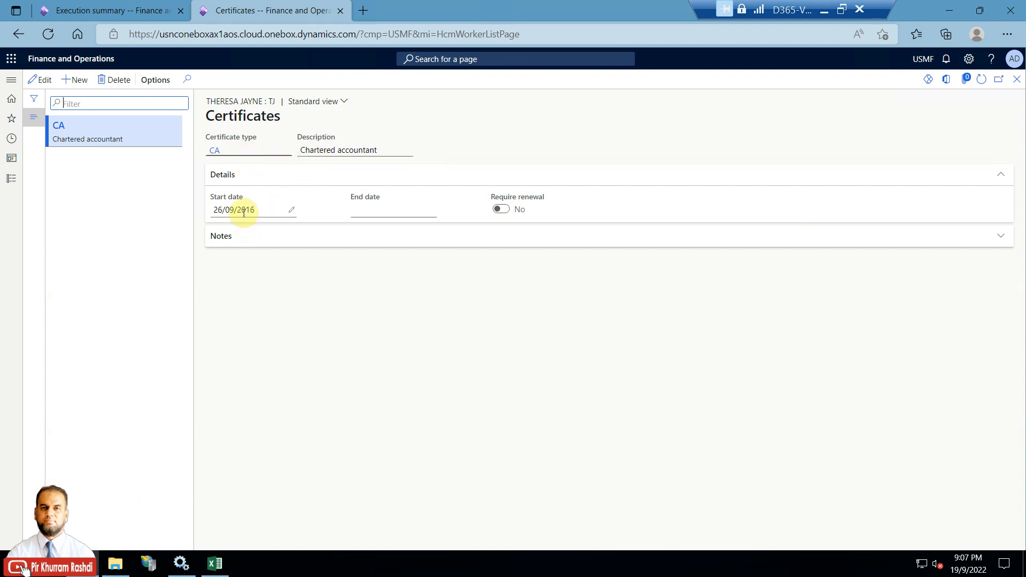
{"action": "left_click", "coordinate": [215, 571]}
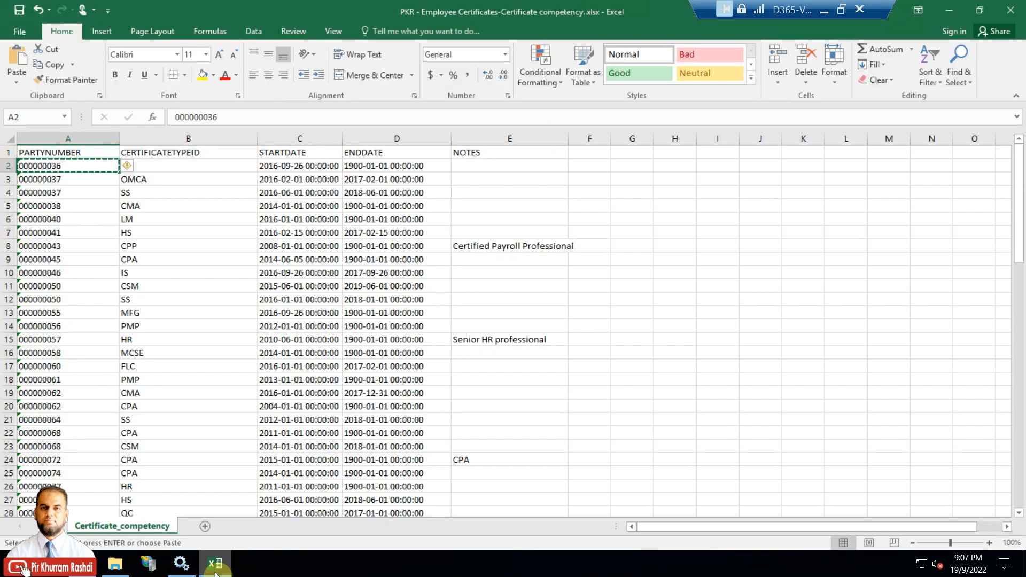
{"action": "left_click", "coordinate": [295, 166]}
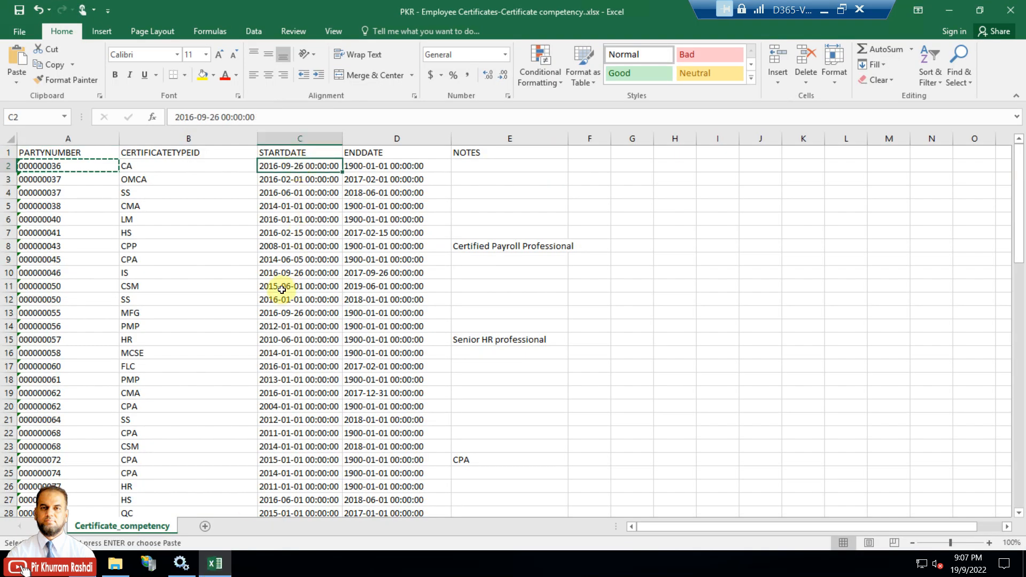
{"action": "left_click", "coordinate": [390, 166]}
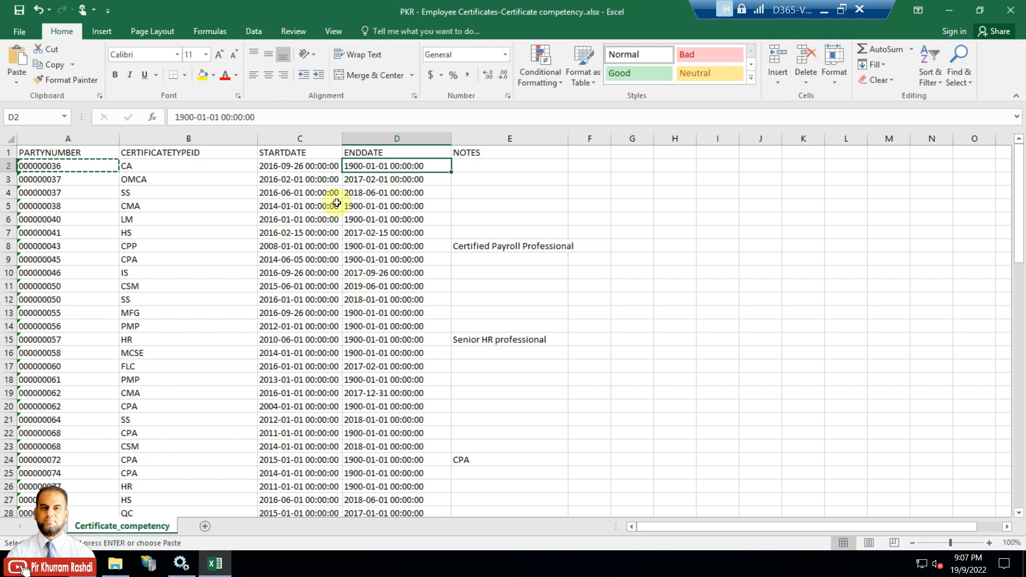
Step: Check the notes cell in row 2 of the Excel export, and close the worker's Certificates page in the browser
{"action": "left_click", "coordinate": [474, 165]}
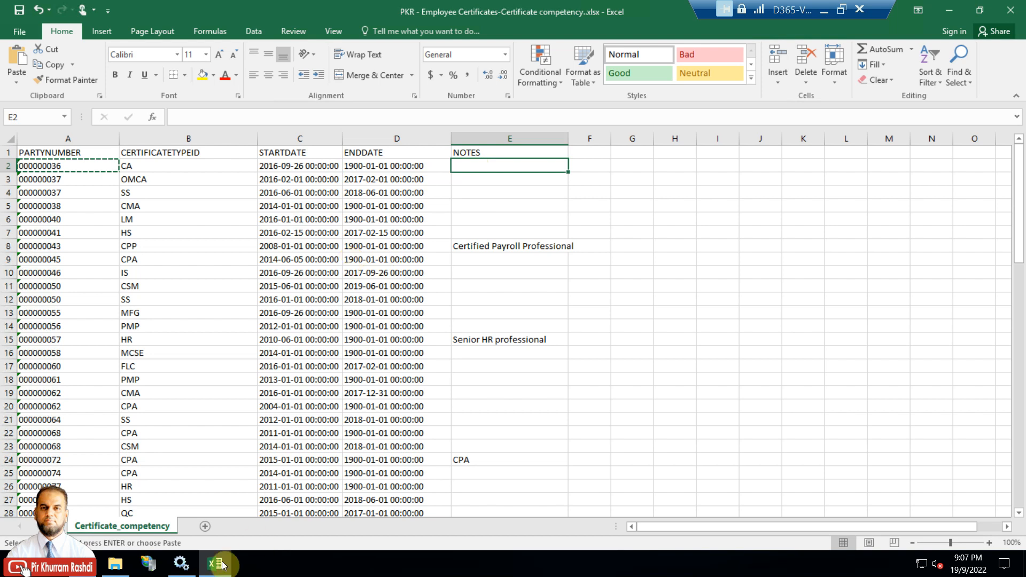
{"action": "left_click", "coordinate": [101, 563]}
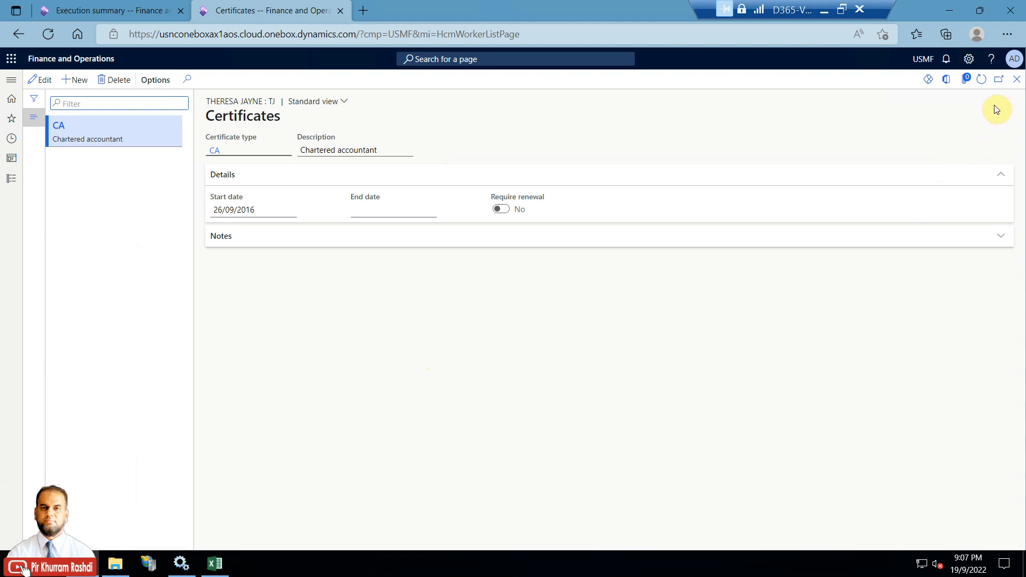
{"action": "left_click", "coordinate": [1016, 79]}
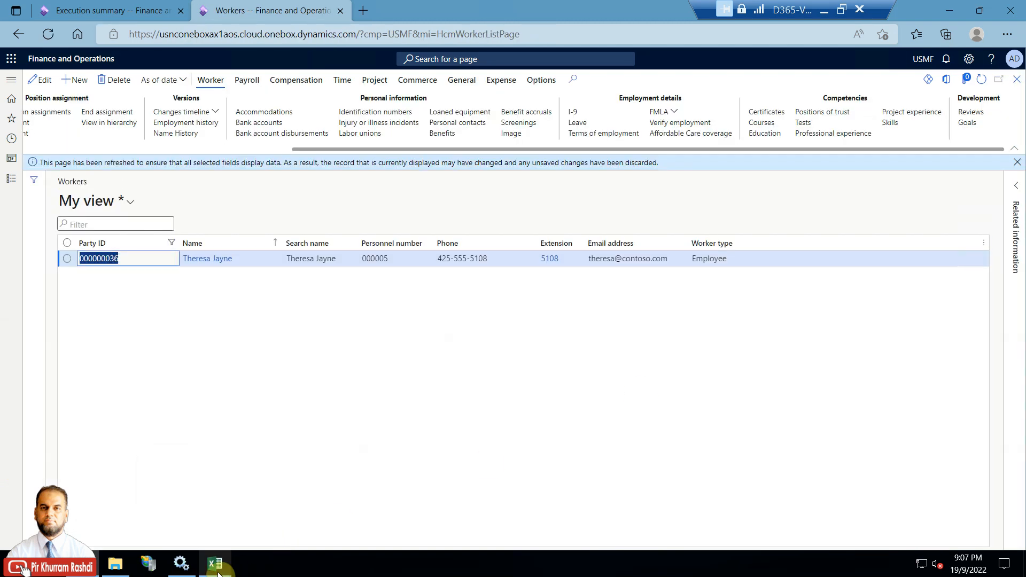
Step: Switch to Excel and save a copy of the workbook as PKR - Employee Certificates-Certificate competency-Truncate.xlsx in Downloads
{"action": "left_click", "coordinate": [215, 563]}
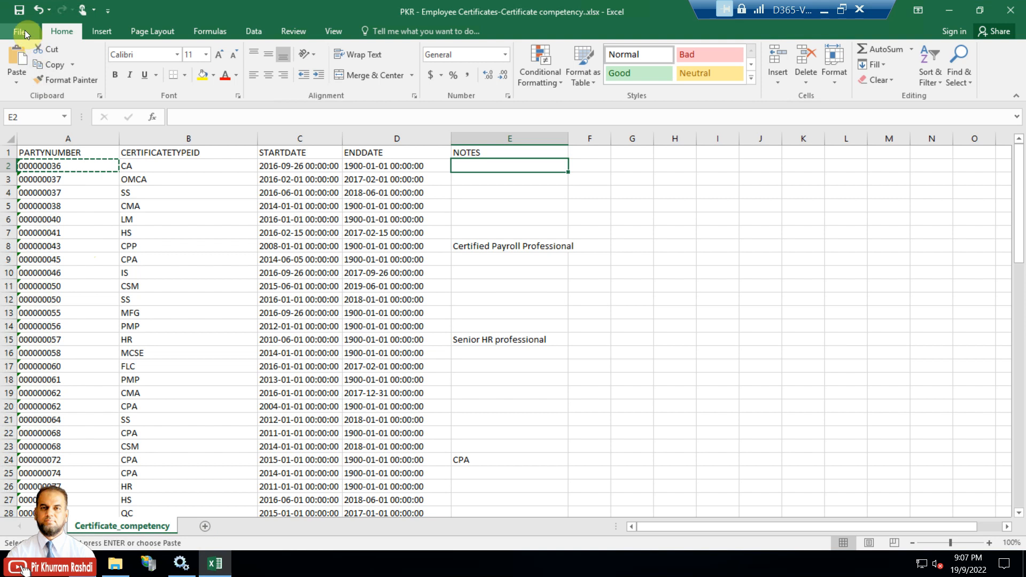
{"action": "left_click", "coordinate": [25, 30]}
{"action": "left_click", "coordinate": [38, 171]}
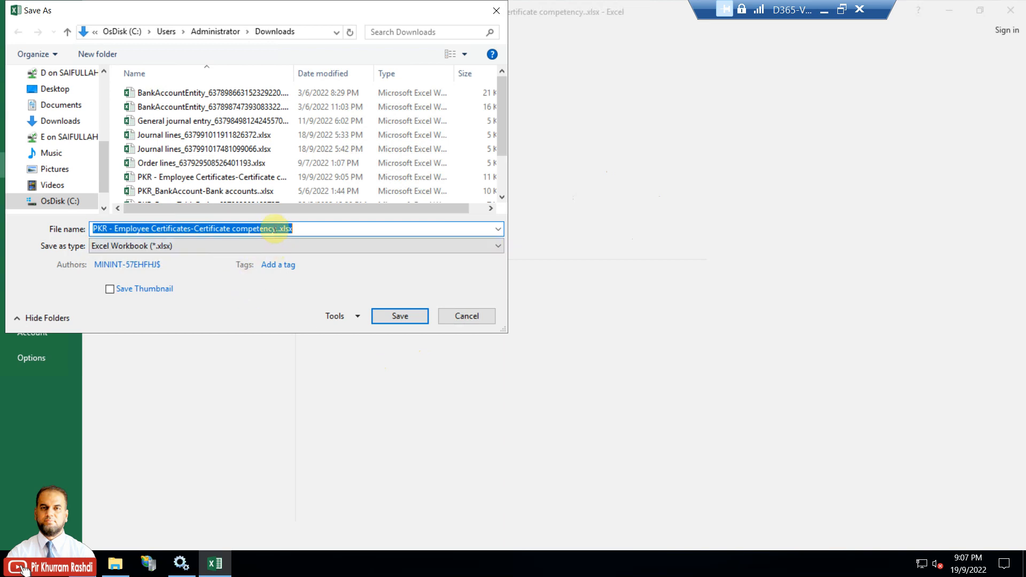
{"action": "left_click", "coordinate": [280, 229]}
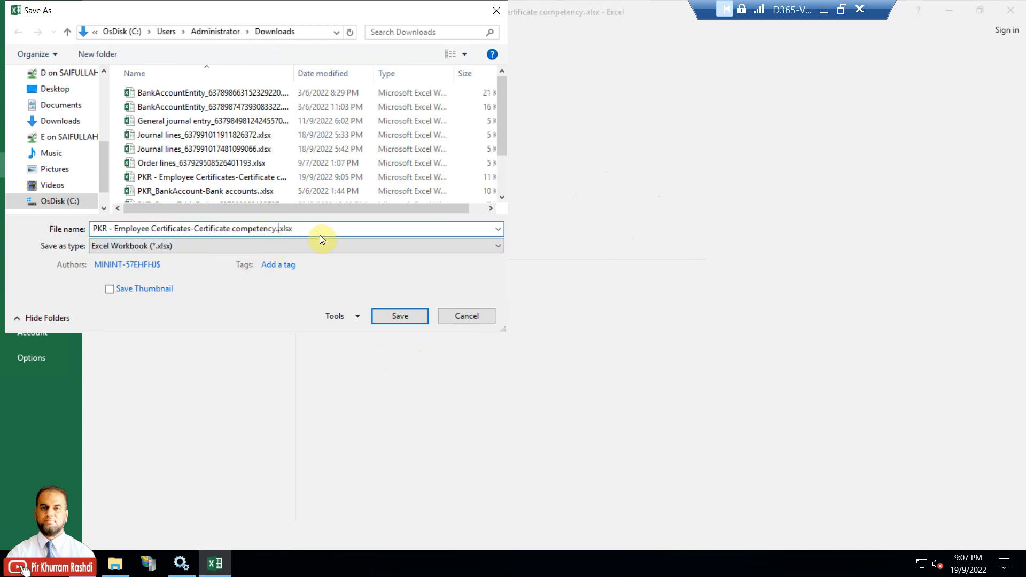
{"action": "key", "text": "BackSpace"}
{"action": "type", "text": "-Truncate"}
{"action": "left_click", "coordinate": [385, 320]}
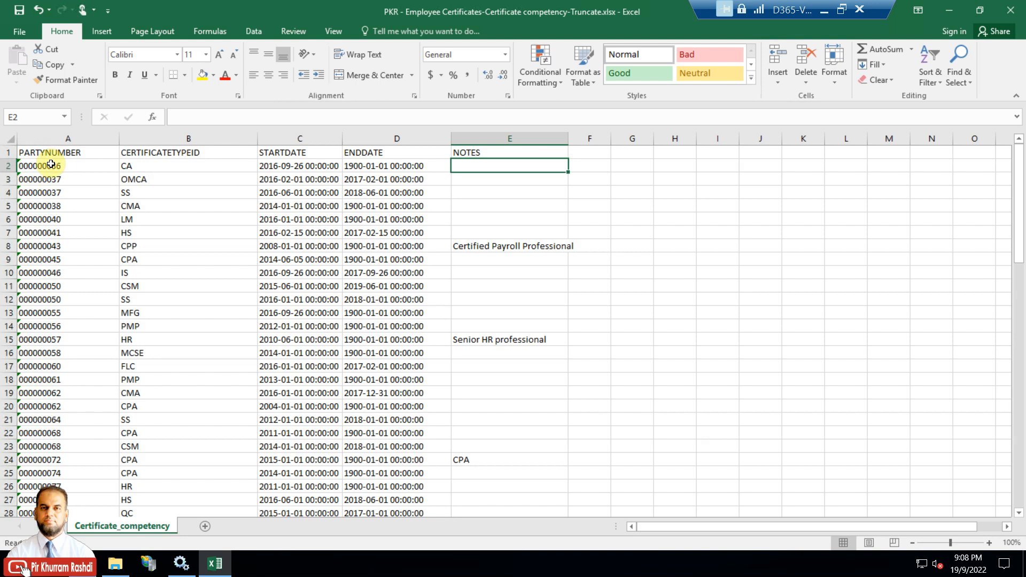
Step: Delete all data rows below the header of the Certificate_competency sheet, and close the workbook
{"action": "left_click_drag", "start_coordinate": [51, 164], "coordinate": [467, 217]}
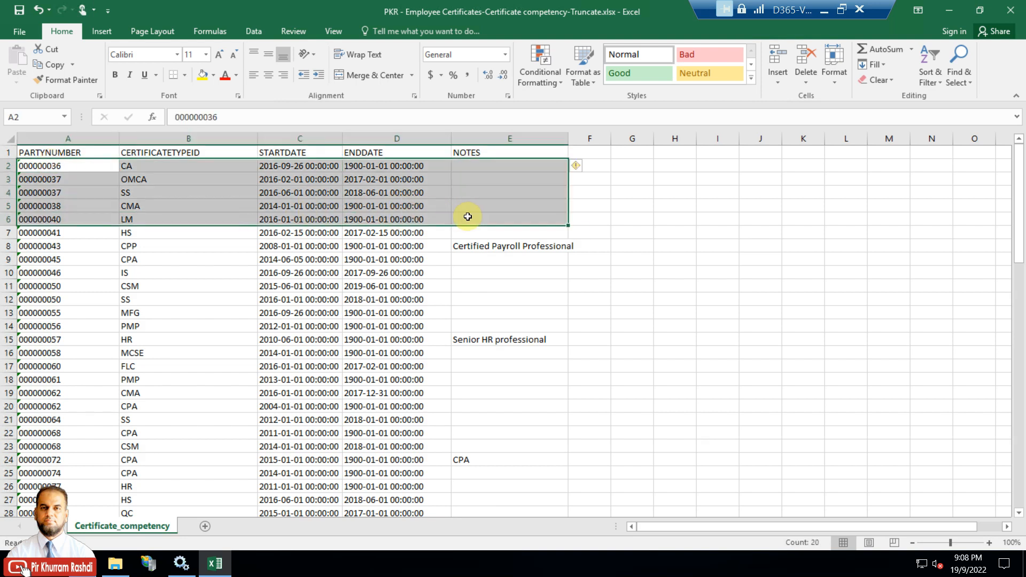
{"action": "key", "text": "ctrl+shift+Down"}
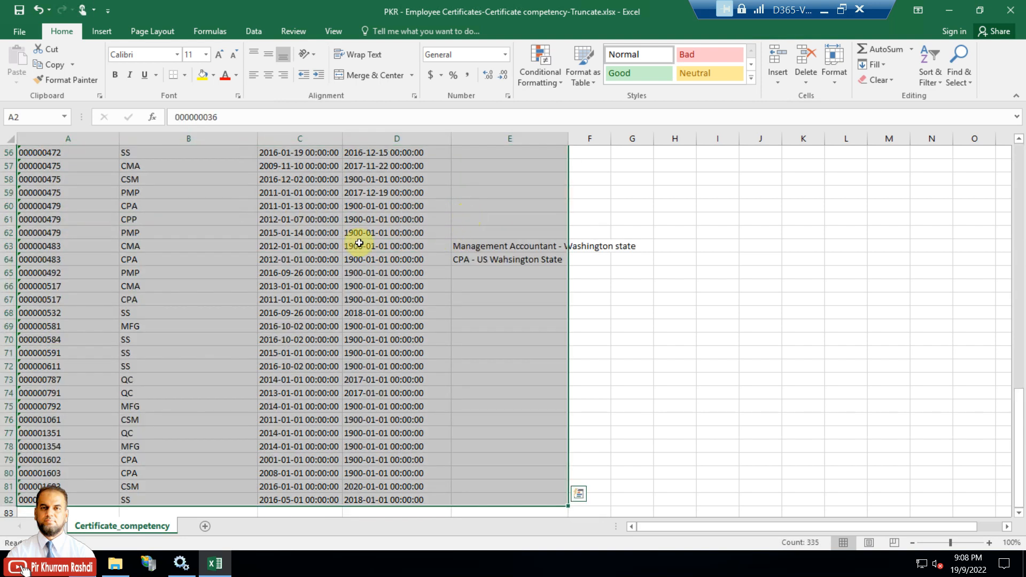
{"action": "right_click", "coordinate": [335, 241]}
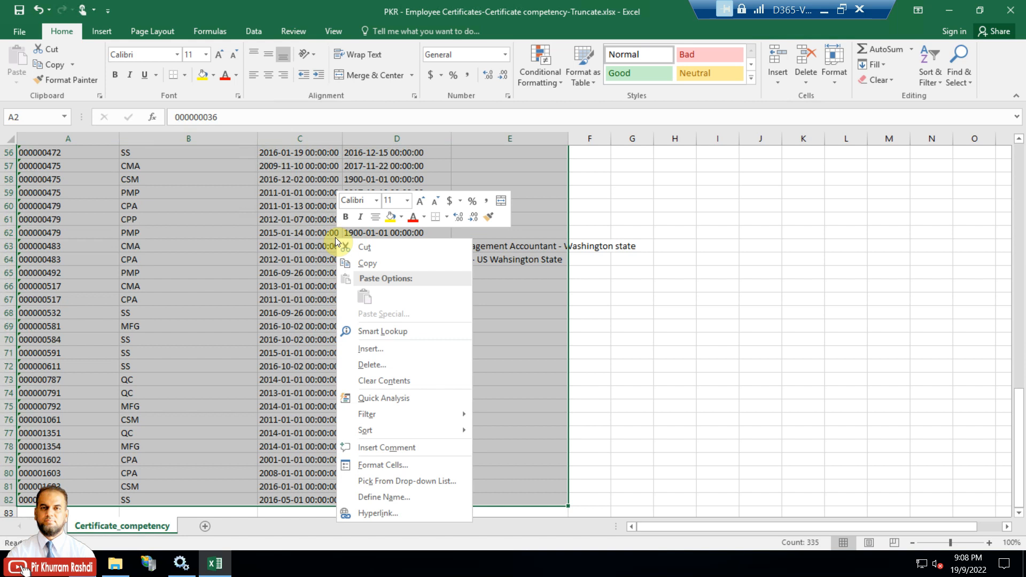
{"action": "left_click", "coordinate": [402, 364]}
{"action": "left_click", "coordinate": [374, 397]}
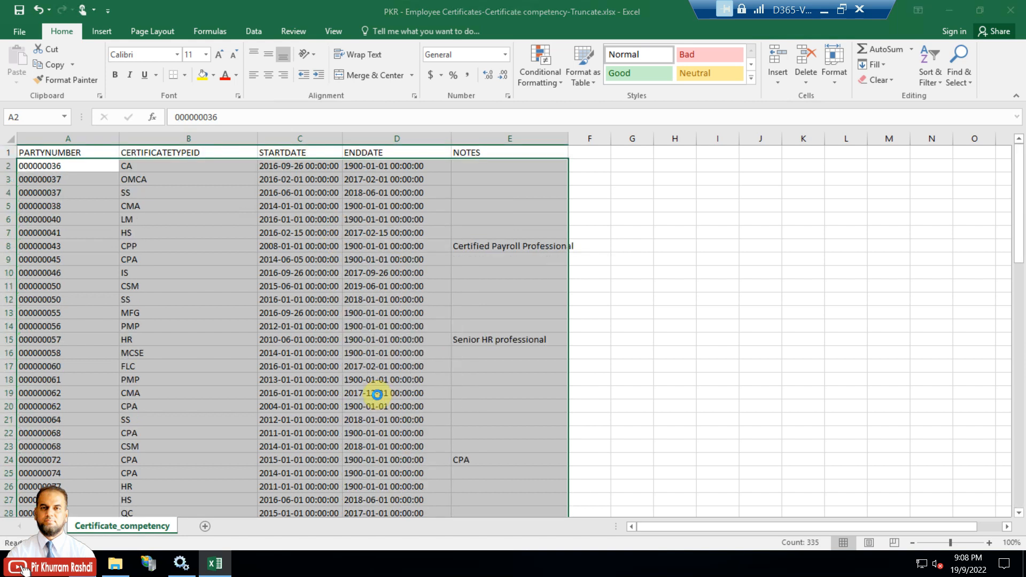
{"action": "left_click", "coordinate": [177, 191]}
{"action": "scroll", "coordinate": [176, 268], "scroll_direction": "down", "scroll_amount": 5}
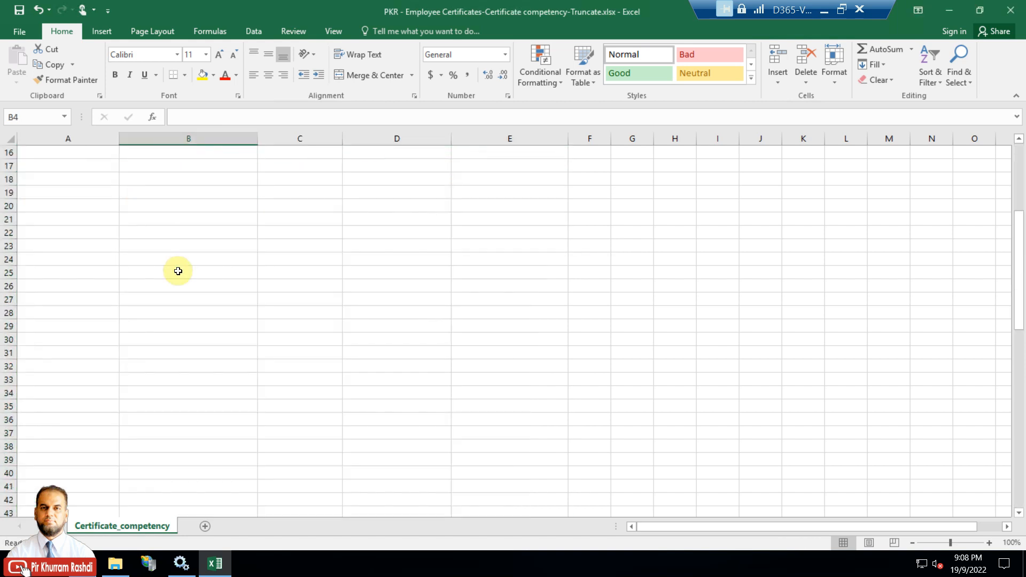
{"action": "scroll", "coordinate": [178, 262], "scroll_direction": "up", "scroll_amount": 5}
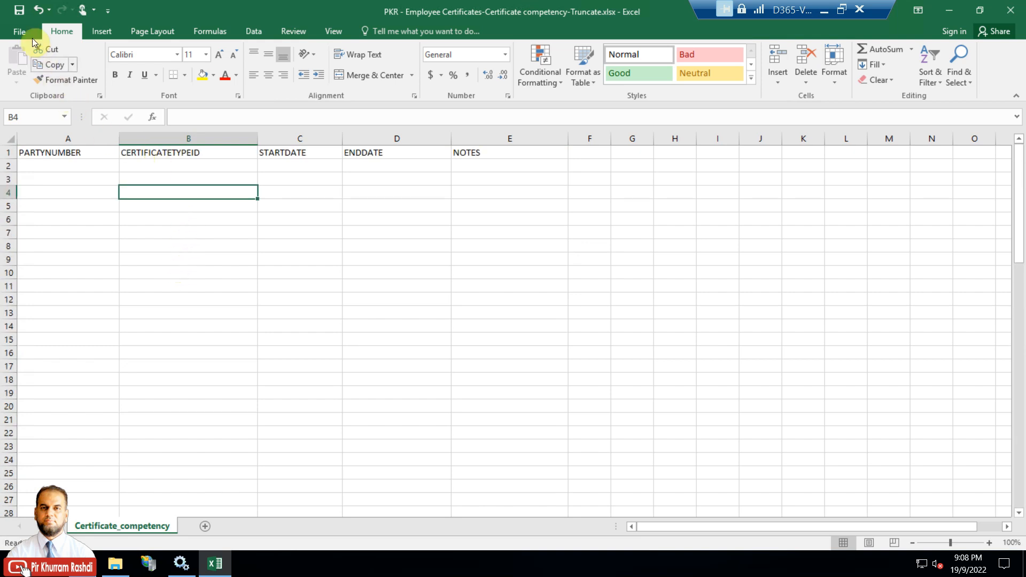
{"action": "left_click", "coordinate": [1023, 11]}
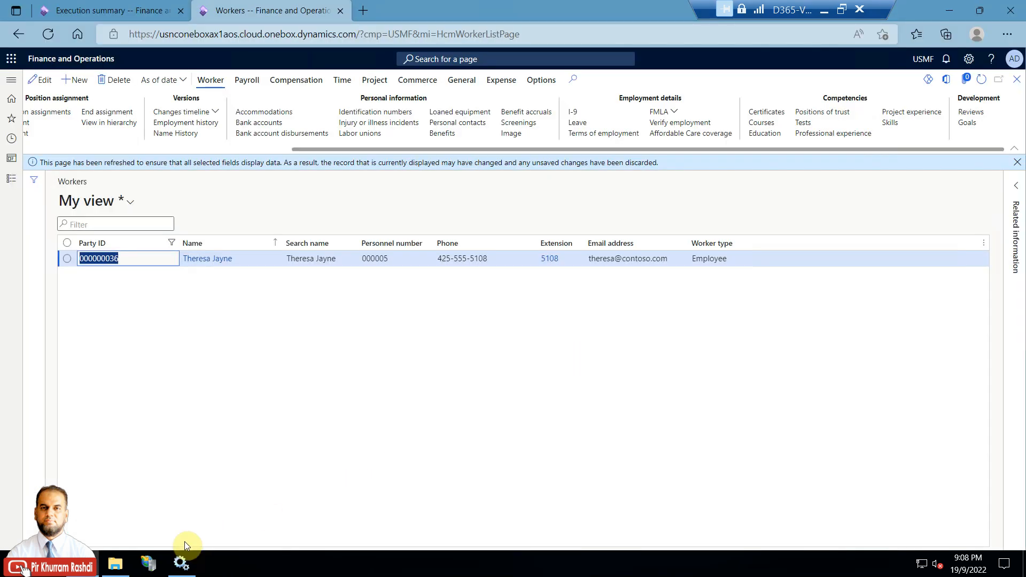
Step: Return from the execution summary to the Data management workspace and start a new import project
{"action": "left_click", "coordinate": [134, 11]}
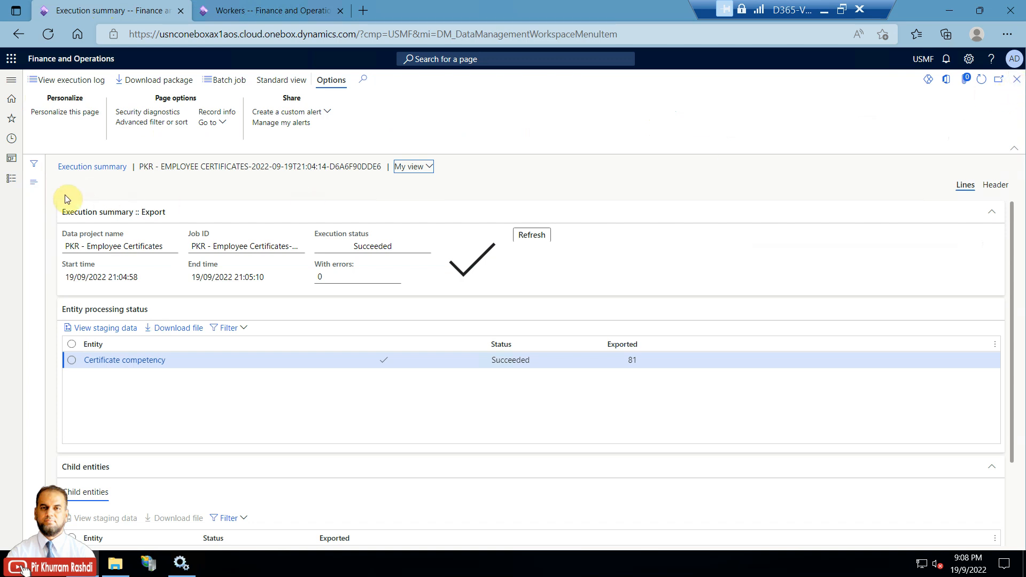
{"action": "left_click", "coordinate": [1017, 80]}
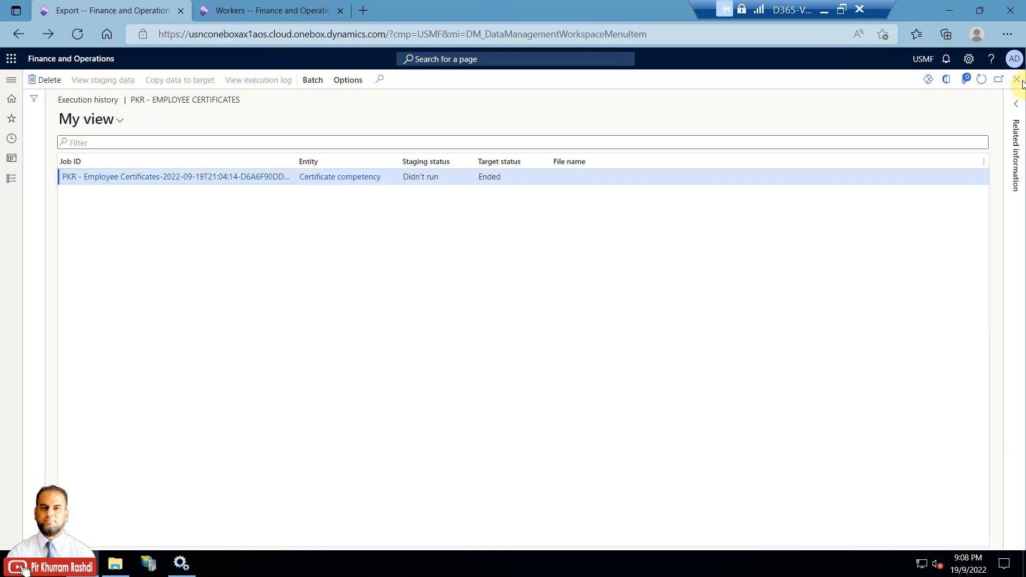
{"action": "left_click", "coordinate": [1017, 80]}
{"action": "left_click", "coordinate": [1018, 81]}
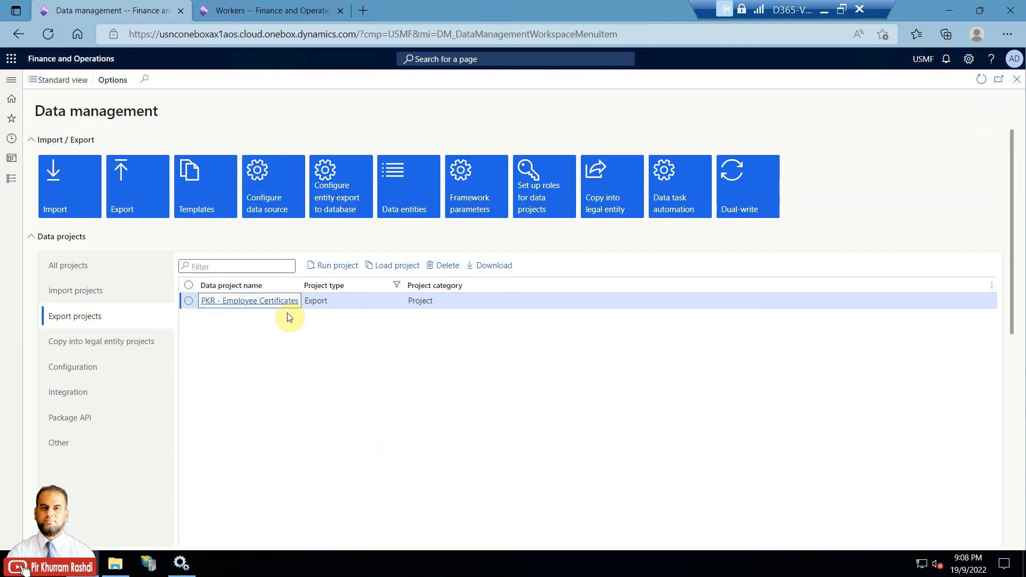
{"action": "left_click", "coordinate": [109, 289]}
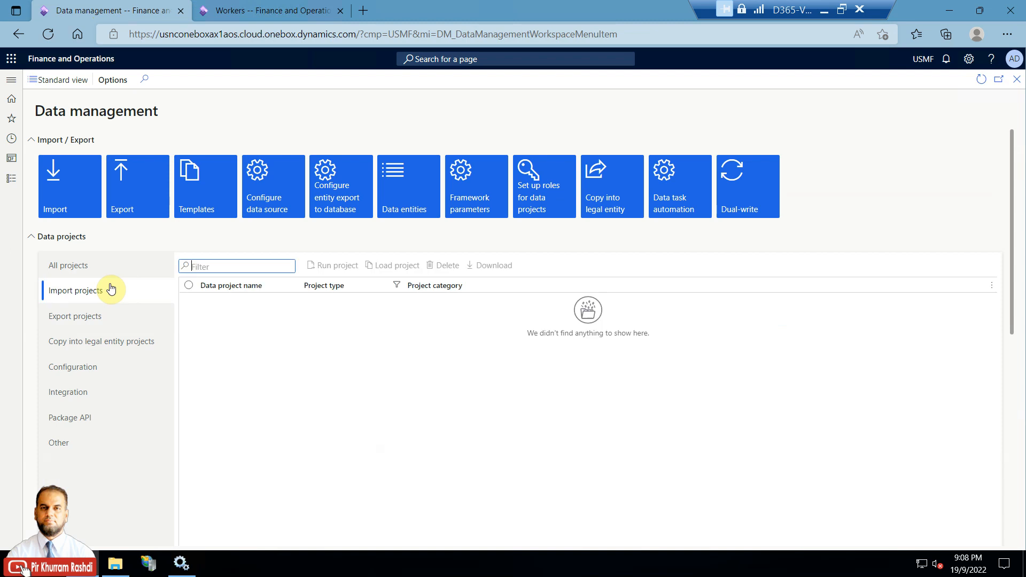
{"action": "left_click", "coordinate": [76, 199]}
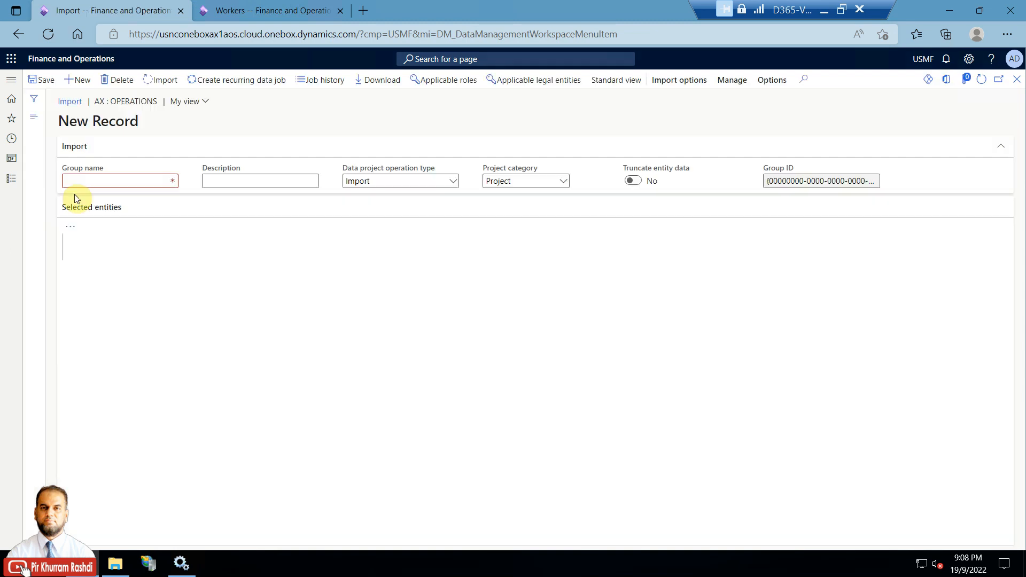
Step: Enter PKR - Cert Comp. Truncate as the import project's group name and try to add a file
{"action": "left_click", "coordinate": [135, 240]}
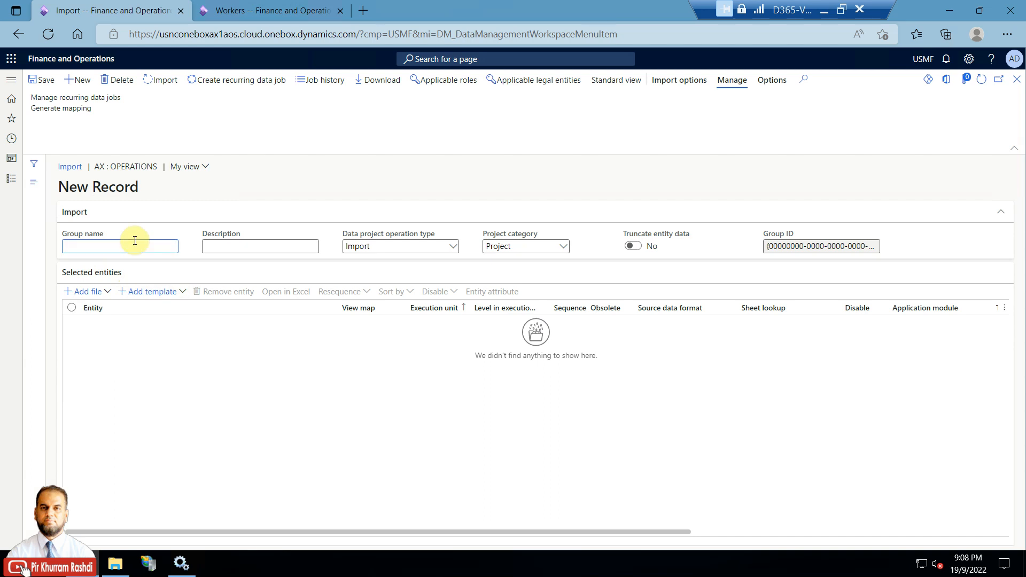
{"action": "type", "text": "PKR"}
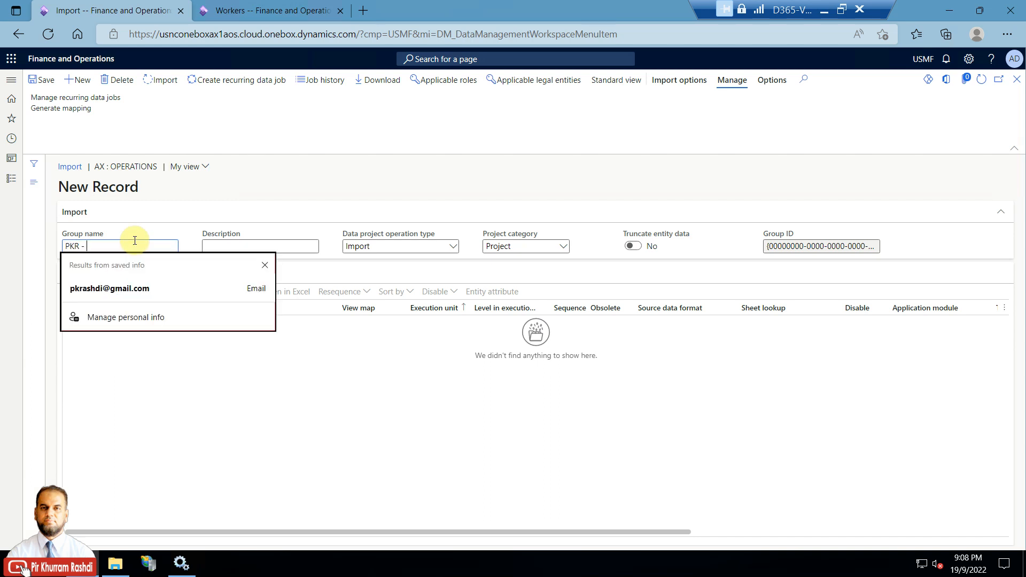
{"action": "type", "text": " - Cert Comp. Truncate"}
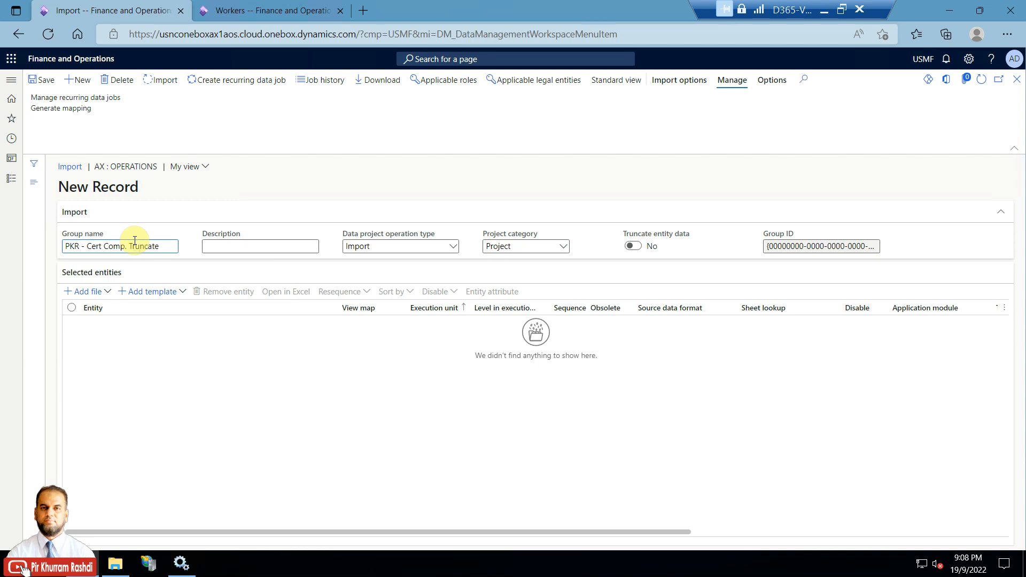
{"action": "left_click", "coordinate": [107, 291]}
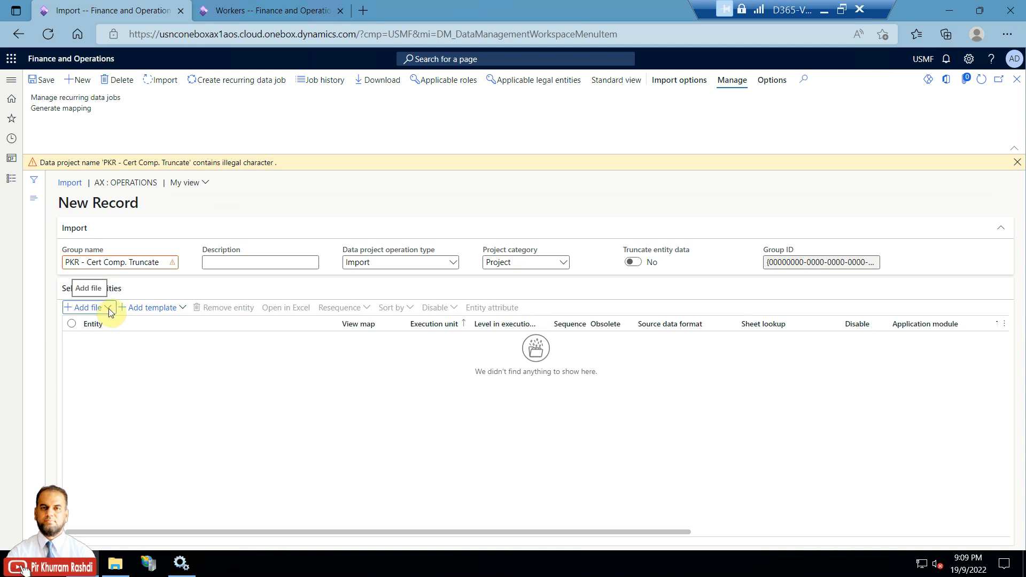
{"action": "left_click", "coordinate": [108, 309]}
{"action": "left_click", "coordinate": [672, 284]}
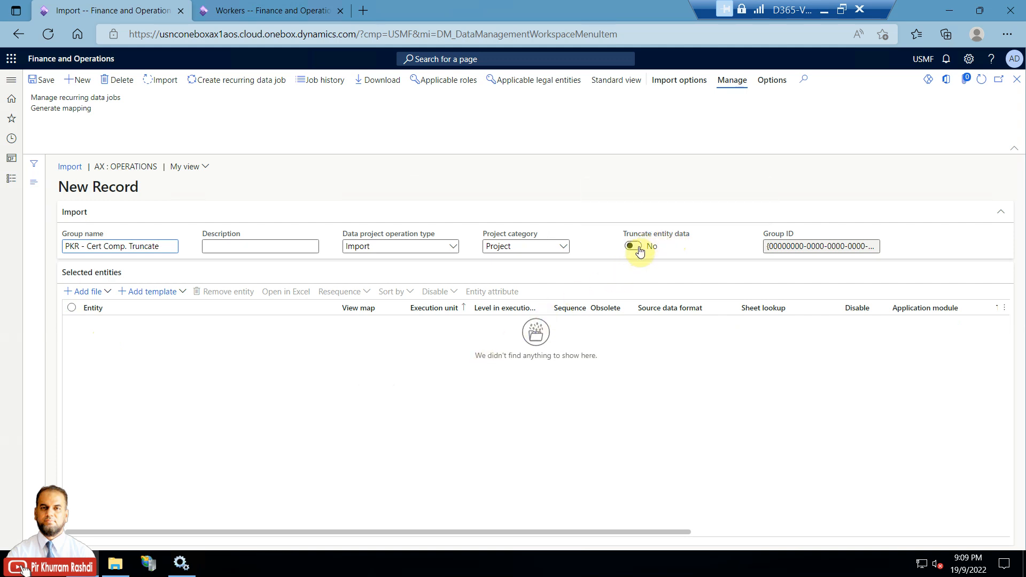
Step: Set Truncate entity data to Yes for the import project and dismiss the warning
{"action": "mouse_move", "coordinate": [645, 235]}
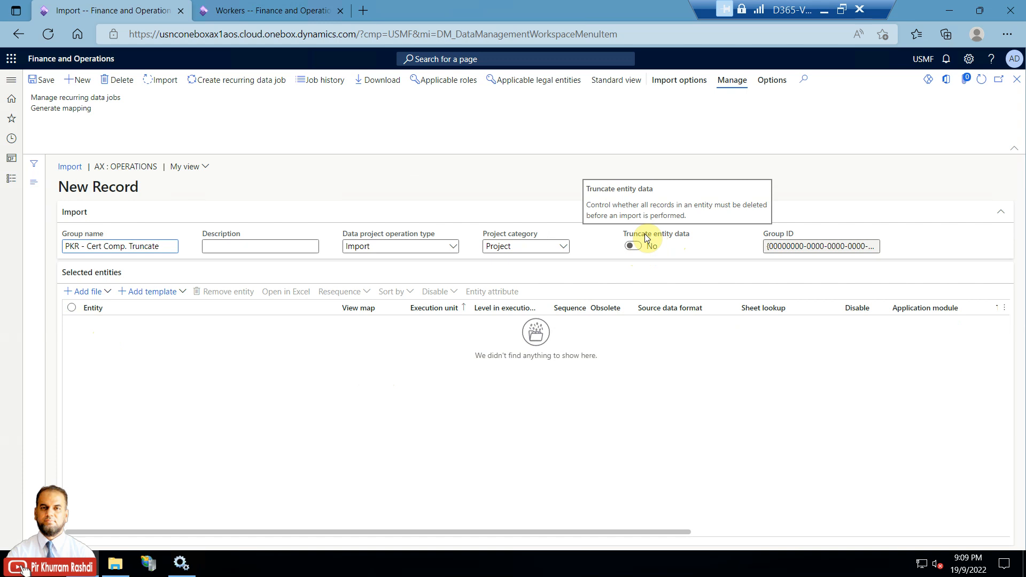
{"action": "left_click", "coordinate": [635, 245]}
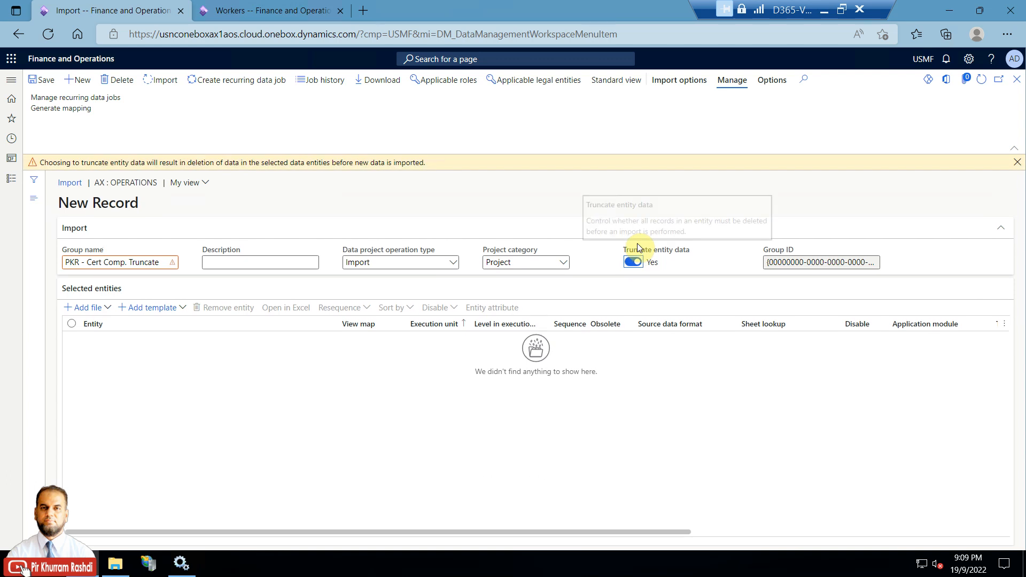
{"action": "left_click", "coordinate": [1017, 162]}
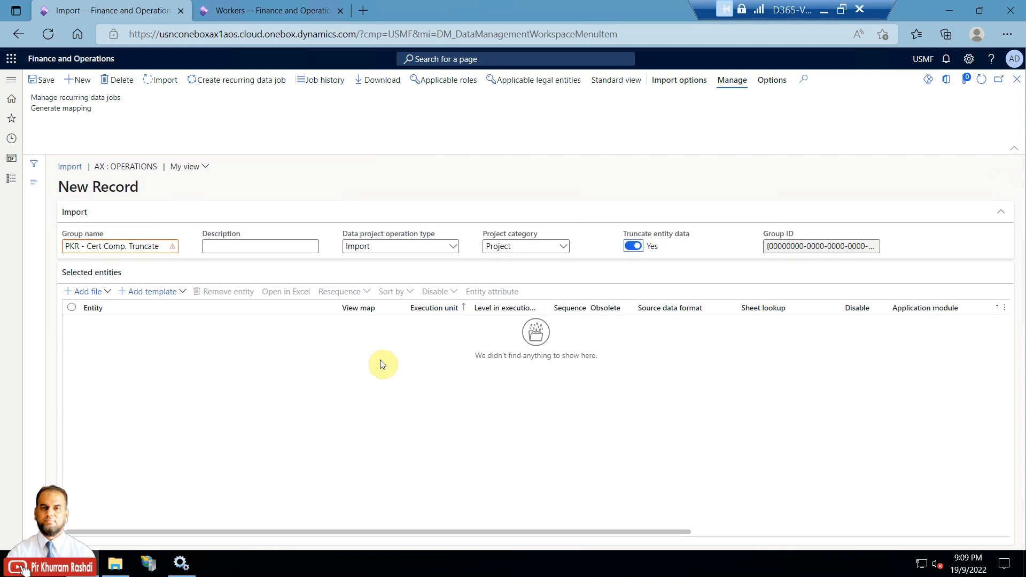
Step: Try to add a file again, and correct the group name to PKR - Cert Comp Truncate
{"action": "left_click", "coordinate": [110, 292]}
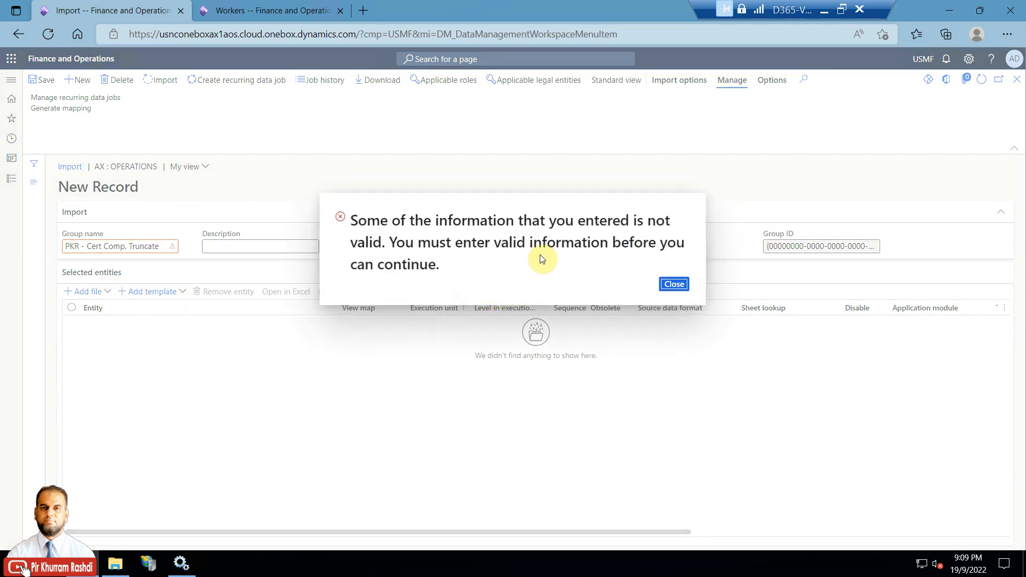
{"action": "left_click", "coordinate": [673, 286]}
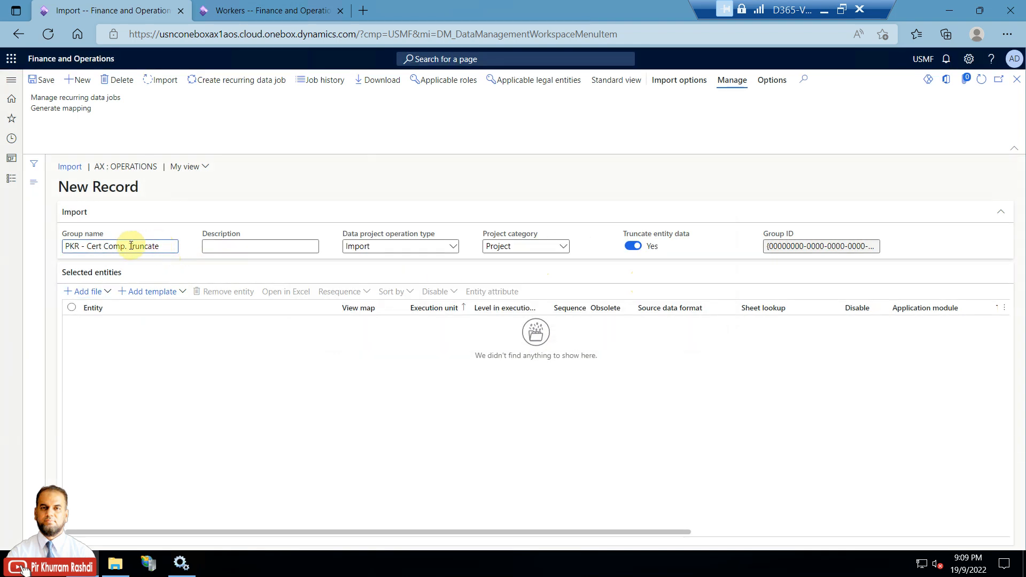
{"action": "key", "text": "BackSpace"}
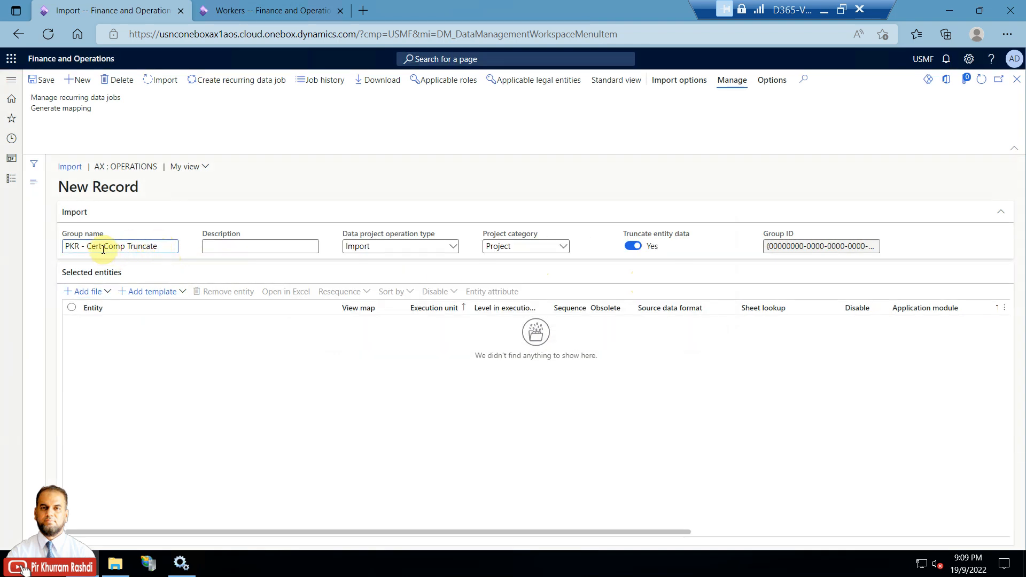
Step: Add the Certificate competency entity in EXCEL format, uploading PKR - Employee Certificates-Certificate competency-Truncate.xlsx as its data file
{"action": "left_click", "coordinate": [104, 293]}
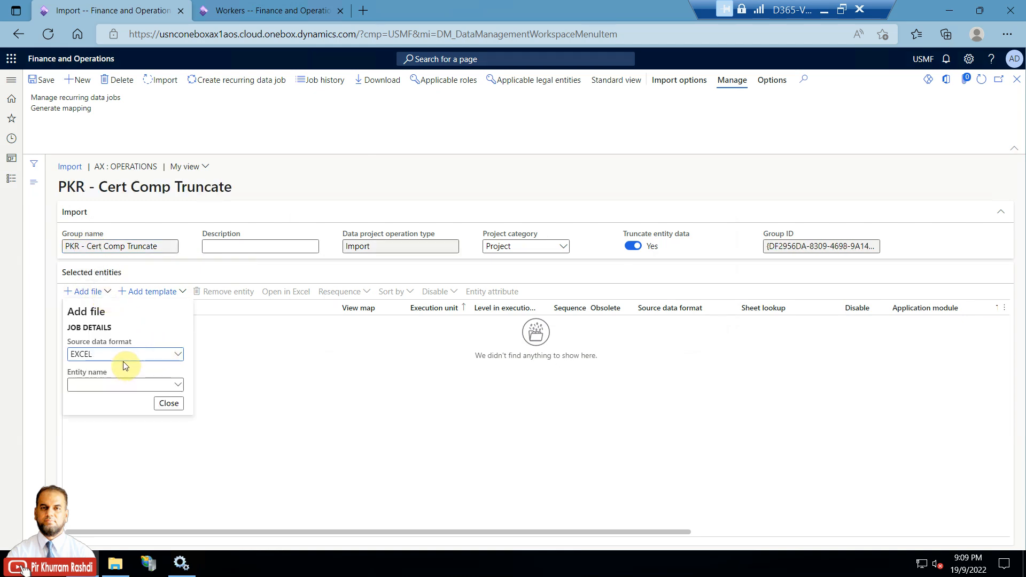
{"action": "left_click", "coordinate": [176, 385]}
{"action": "left_click", "coordinate": [215, 402]}
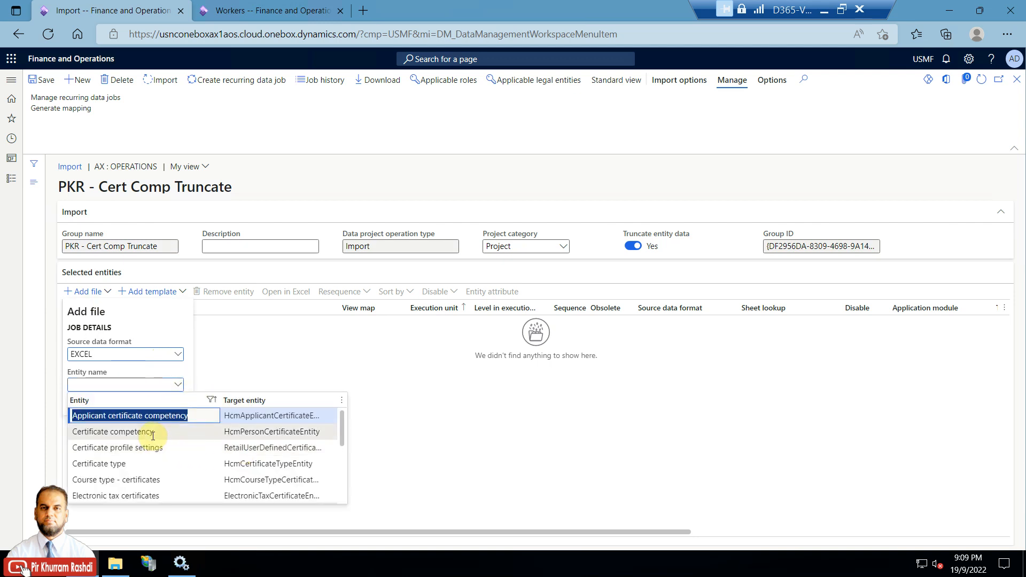
{"action": "left_click", "coordinate": [152, 433]}
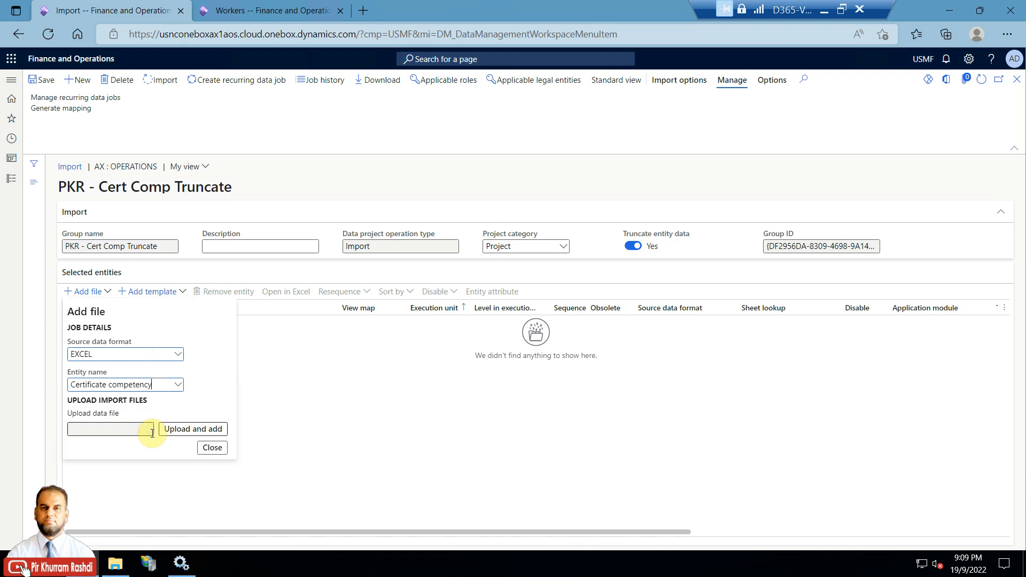
{"action": "left_click", "coordinate": [174, 429]}
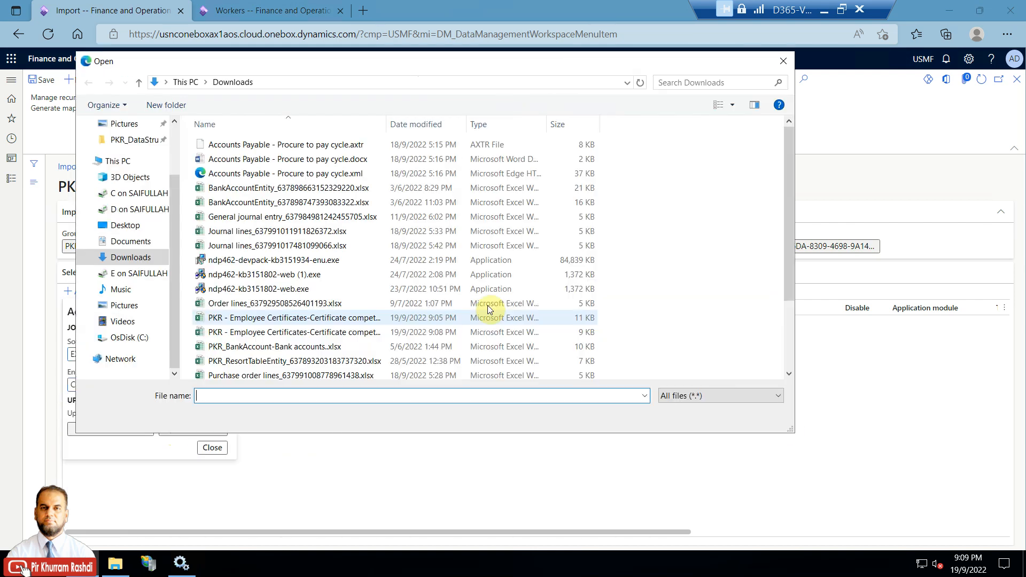
{"action": "scroll", "coordinate": [389, 267], "scroll_direction": "down", "scroll_amount": 2}
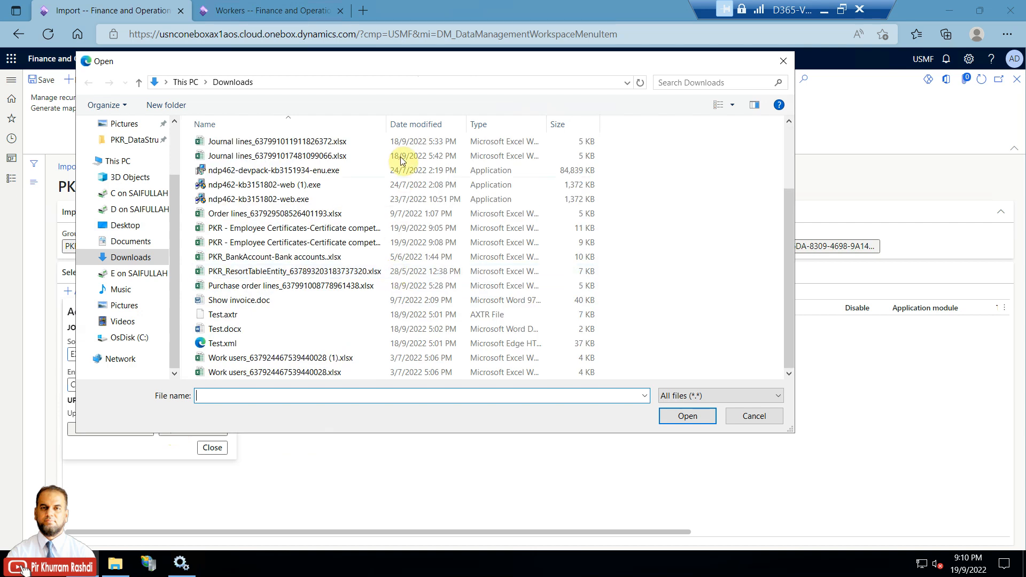
{"action": "left_click_drag", "start_coordinate": [386, 124], "coordinate": [483, 139]}
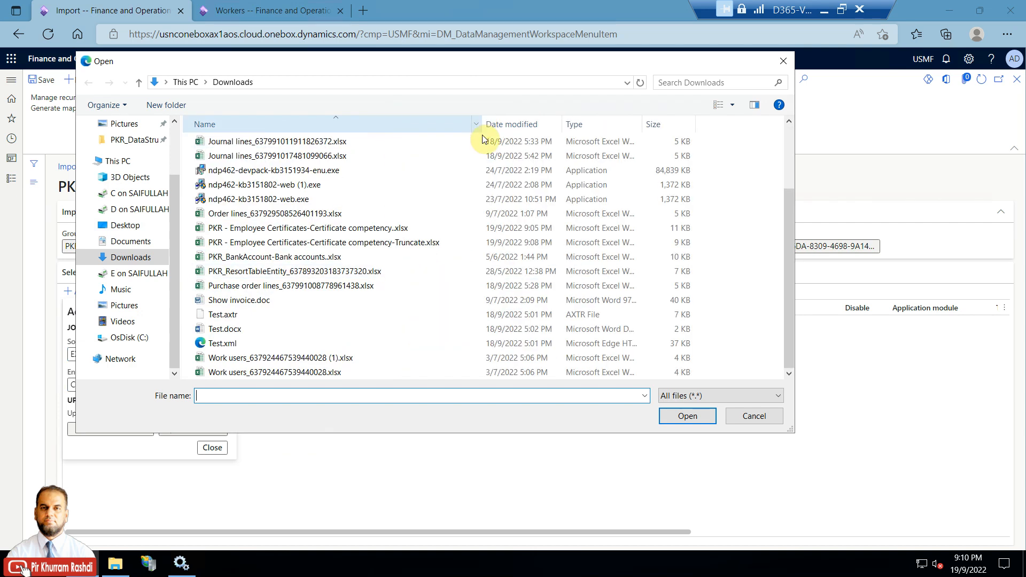
{"action": "double_click", "coordinate": [422, 243]}
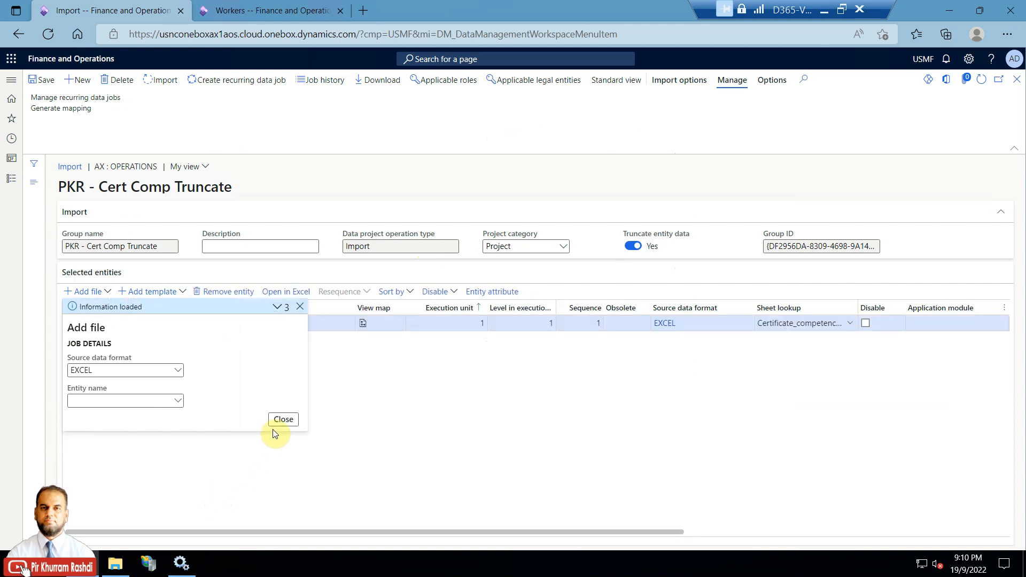
{"action": "left_click", "coordinate": [281, 420]}
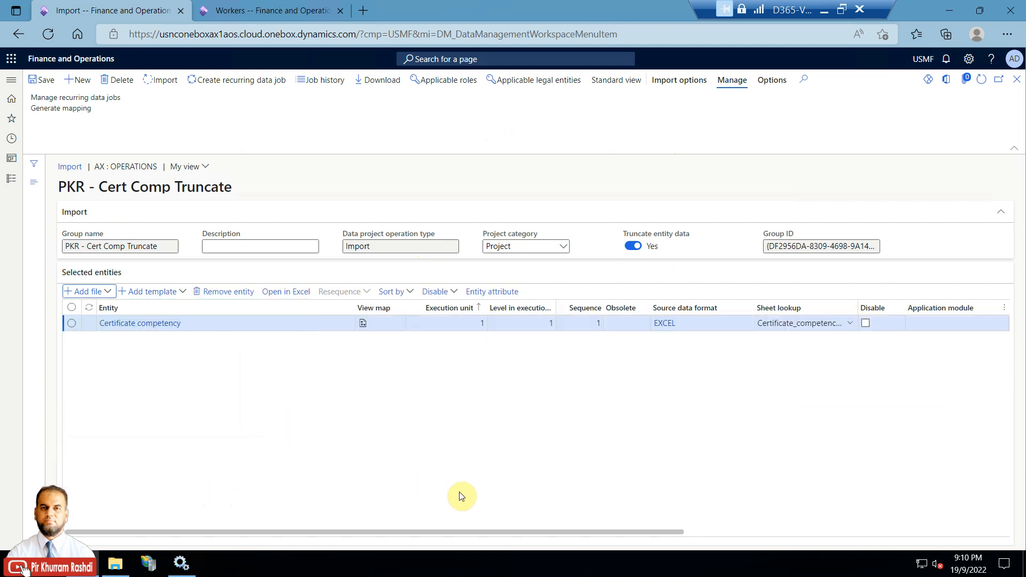
Step: Run the PKR - Cert Comp Truncate import and refresh its execution summary until the job finishes
{"action": "left_click_drag", "start_coordinate": [437, 533], "coordinate": [354, 538]}
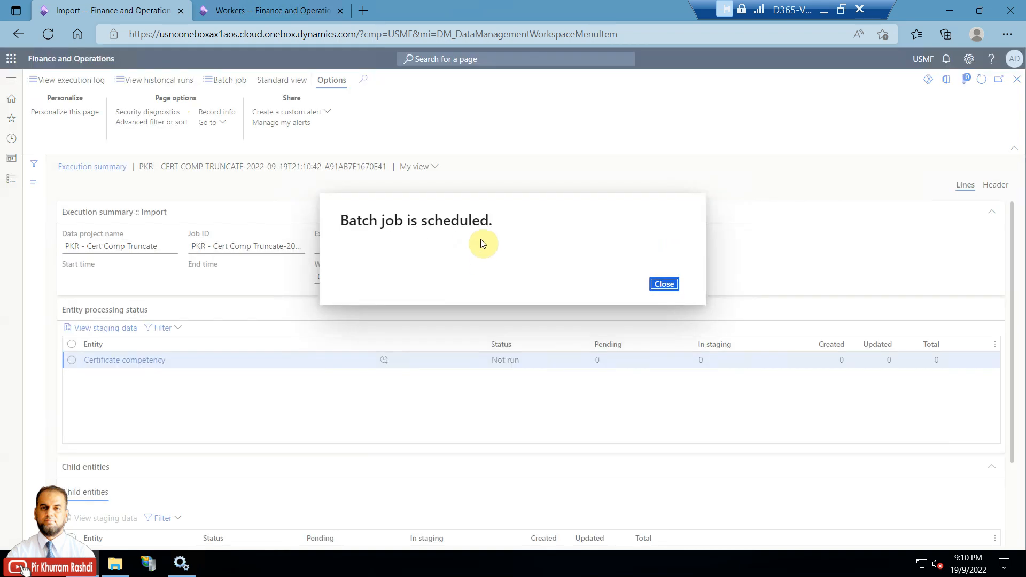
{"action": "left_click", "coordinate": [664, 284]}
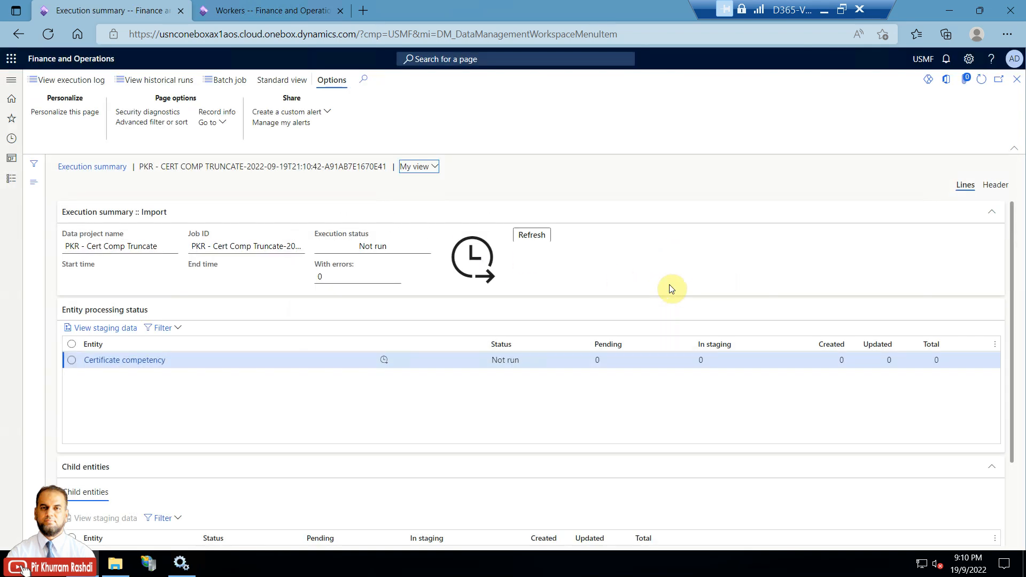
{"action": "left_click", "coordinate": [545, 238]}
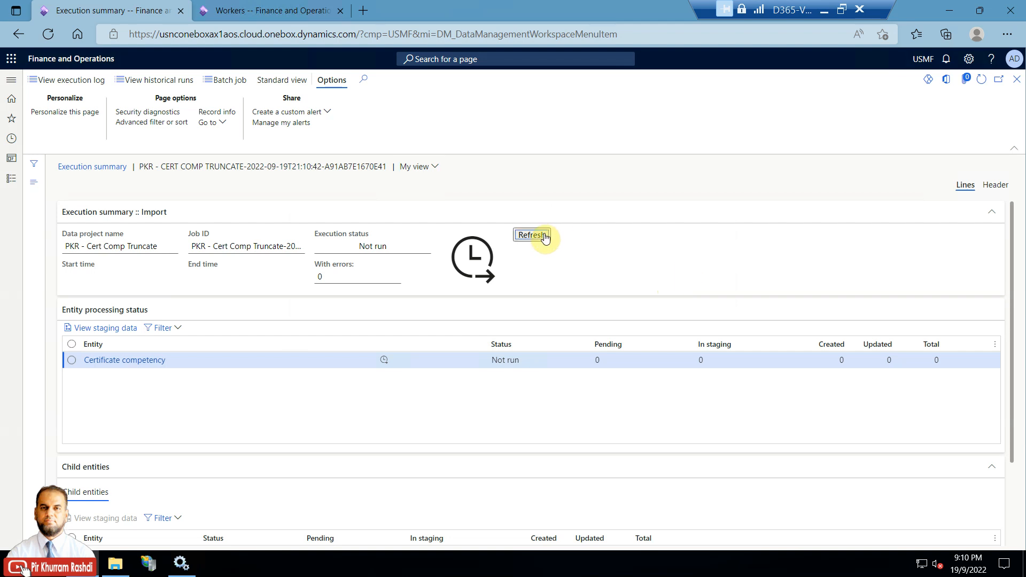
{"action": "left_click", "coordinate": [542, 239]}
{"action": "left_click", "coordinate": [544, 240]}
{"action": "left_click", "coordinate": [543, 240]}
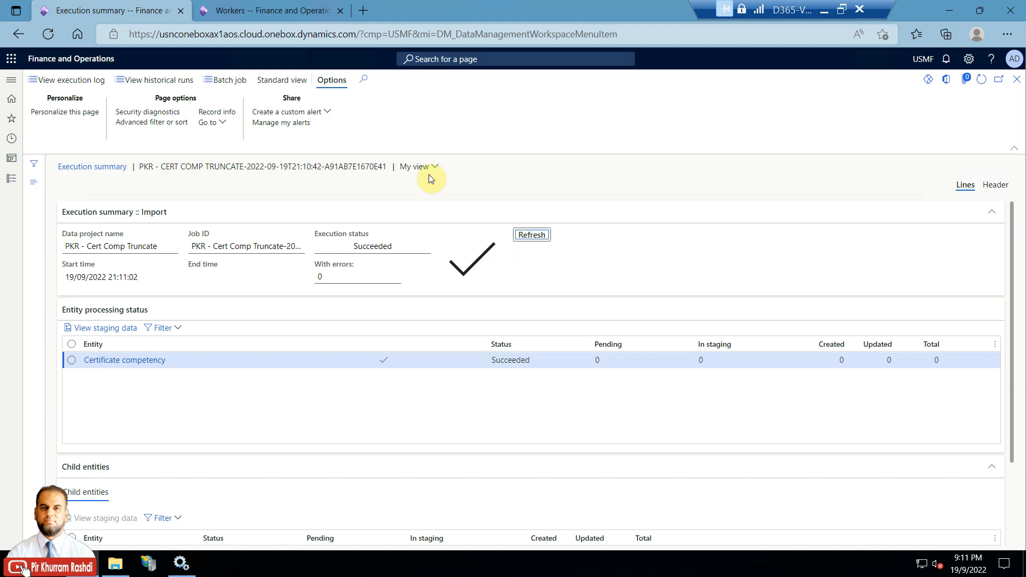
Step: Check the certificates of the worker already filtered in the Workers list, and return to the list
{"action": "left_click", "coordinate": [292, 6]}
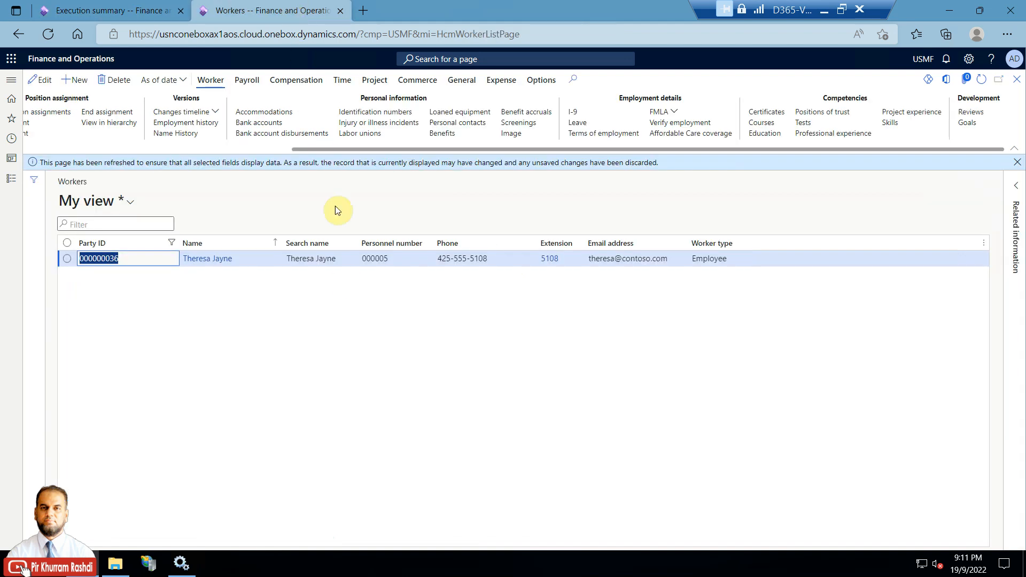
{"action": "left_click", "coordinate": [766, 112]}
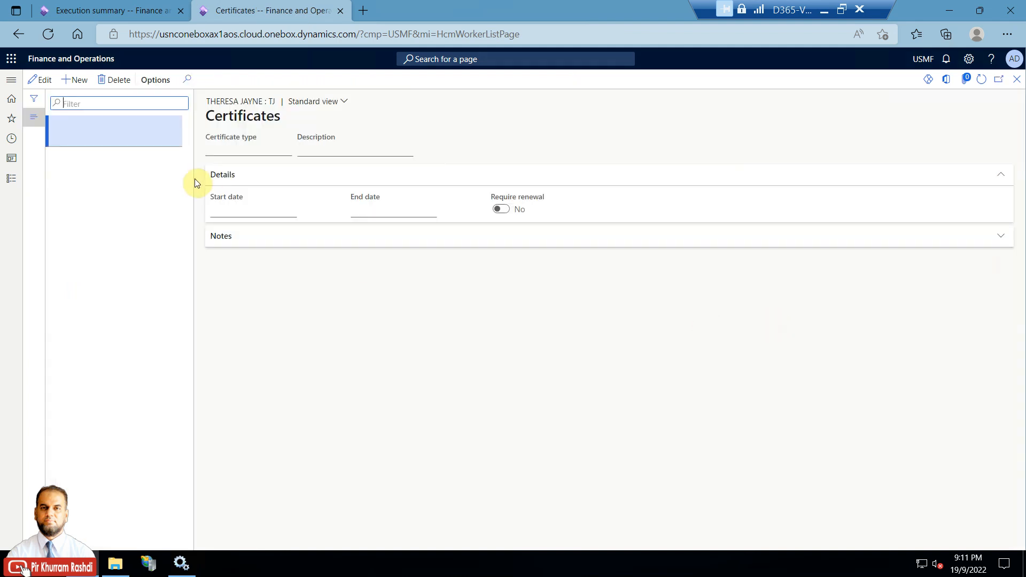
{"action": "left_click", "coordinate": [1016, 79]}
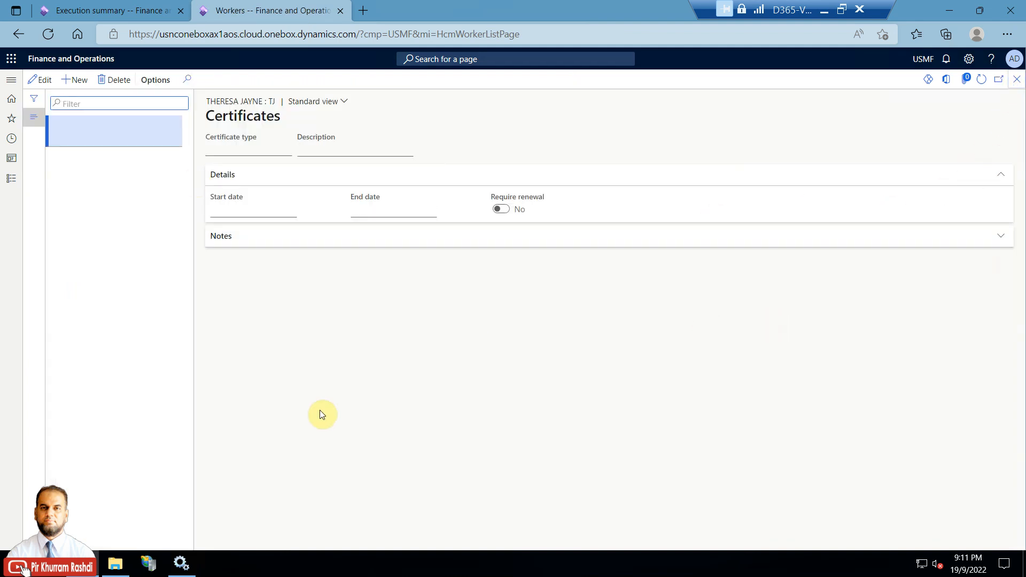
Step: Open the exported Certificate competency workbook in Excel, widen the PARTYNUMBER column and copy the party number in cell A3
{"action": "left_click", "coordinate": [115, 564]}
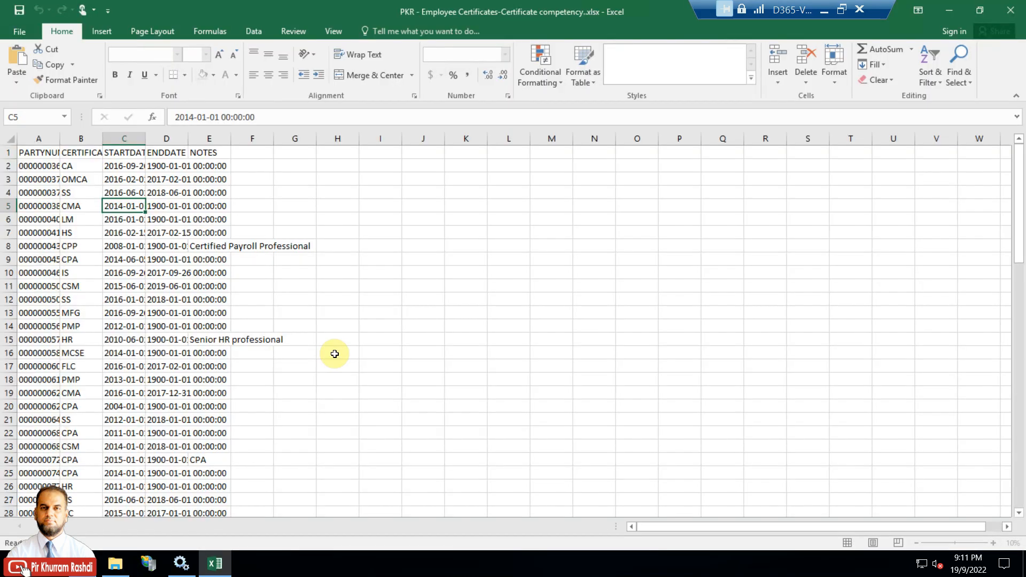
{"action": "left_click_drag", "start_coordinate": [60, 137], "coordinate": [118, 138]}
{"action": "left_click", "coordinate": [70, 179]}
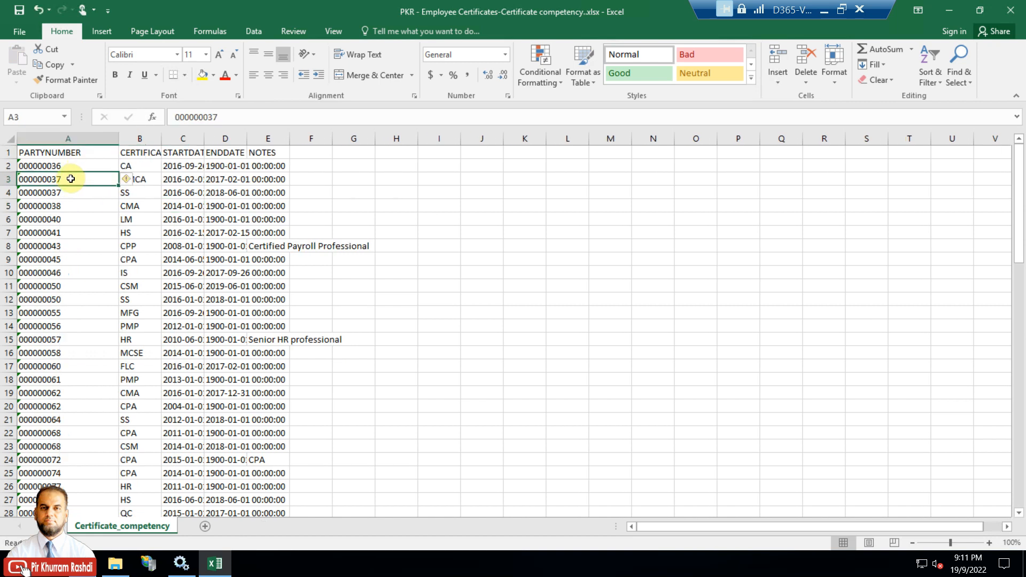
{"action": "right_click", "coordinate": [71, 179]}
{"action": "left_click", "coordinate": [92, 201]}
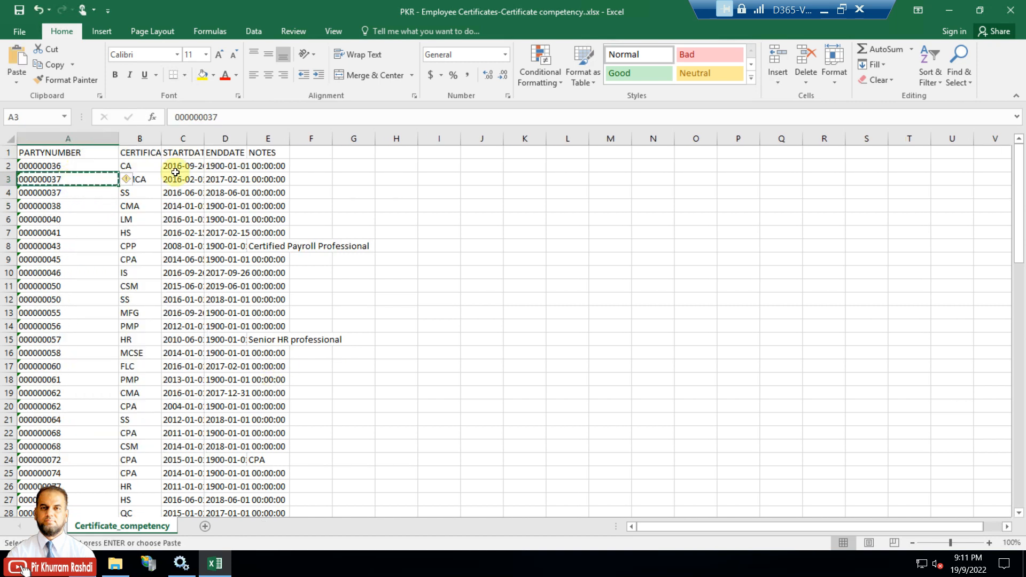
{"action": "left_click", "coordinate": [143, 178]}
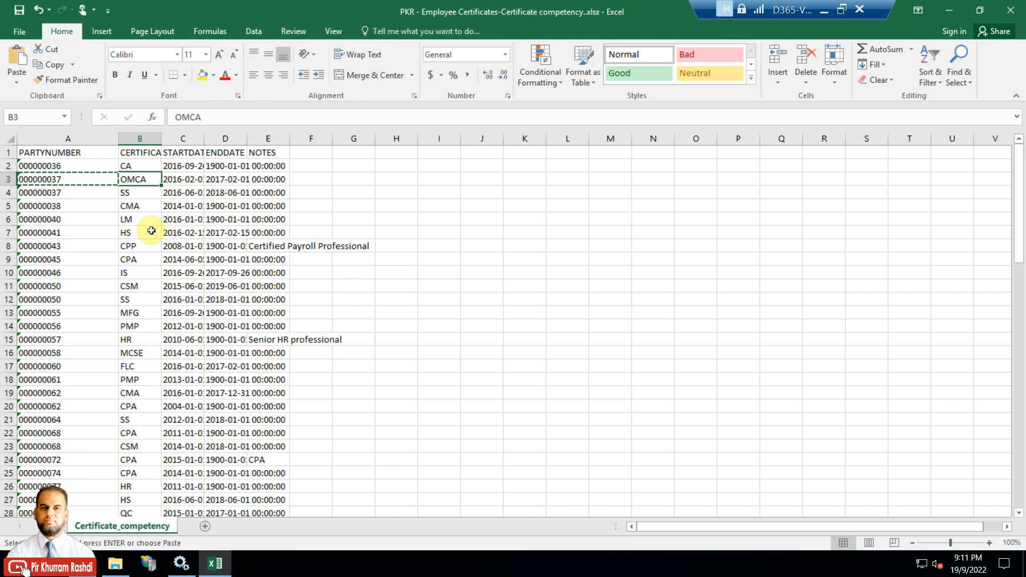
Step: Switch back to the Workers list and filter Party ID by the copied party number
{"action": "left_click", "coordinate": [95, 563]}
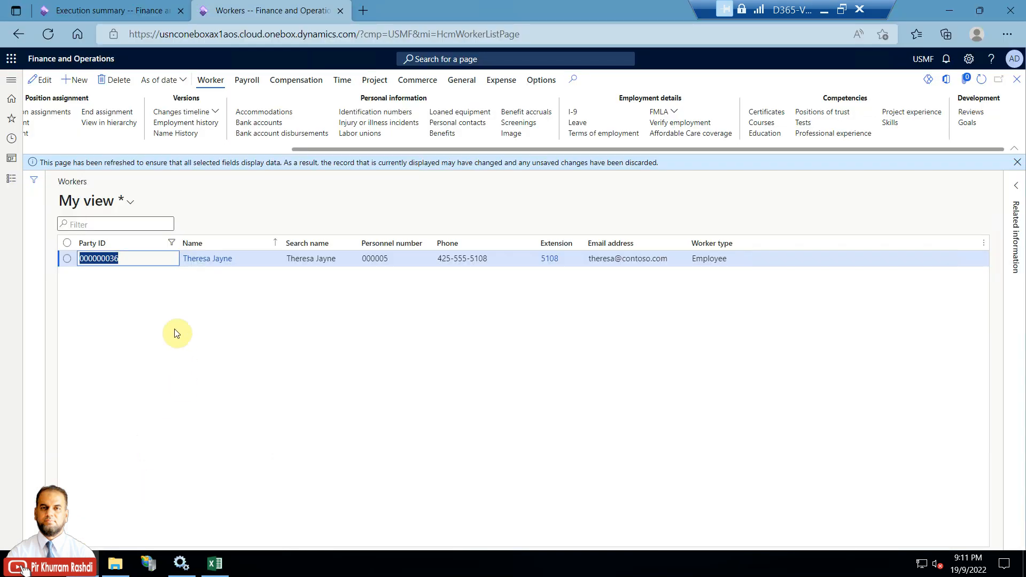
{"action": "left_click", "coordinate": [174, 243]}
{"action": "left_click_drag", "start_coordinate": [143, 328], "coordinate": [65, 329]}
{"action": "key", "text": "ctrl+v"}
{"action": "left_click", "coordinate": [97, 346]}
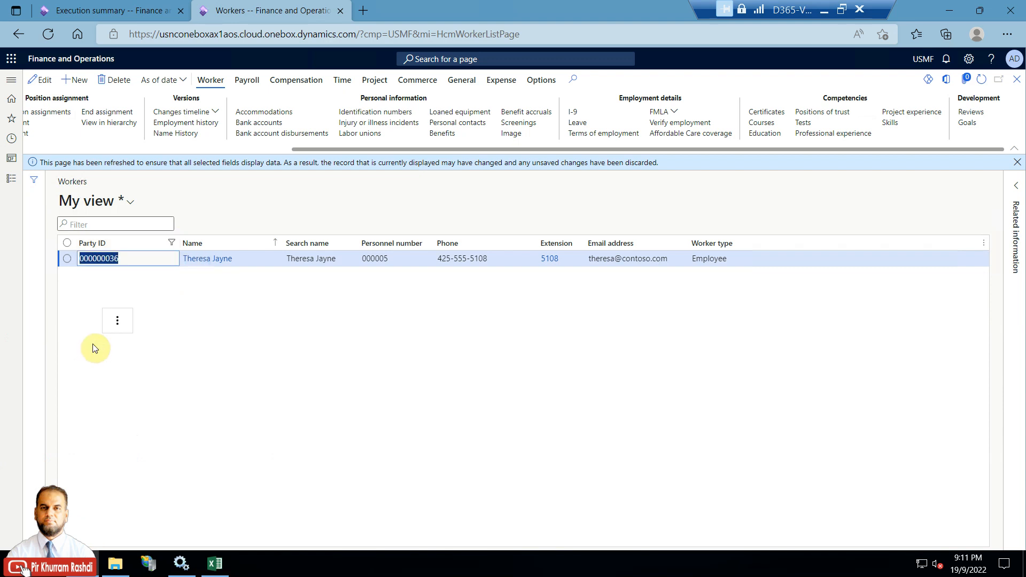
Step: Check the filtered worker's certificates, return to the Workers list and dismiss the page-refresh notice
{"action": "left_click", "coordinate": [766, 112]}
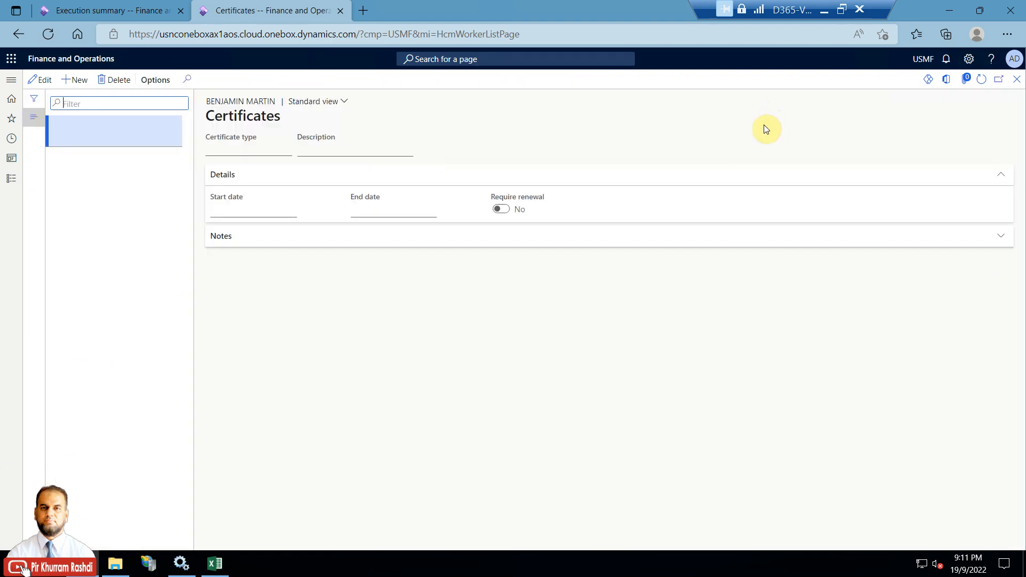
{"action": "left_click", "coordinate": [1015, 80]}
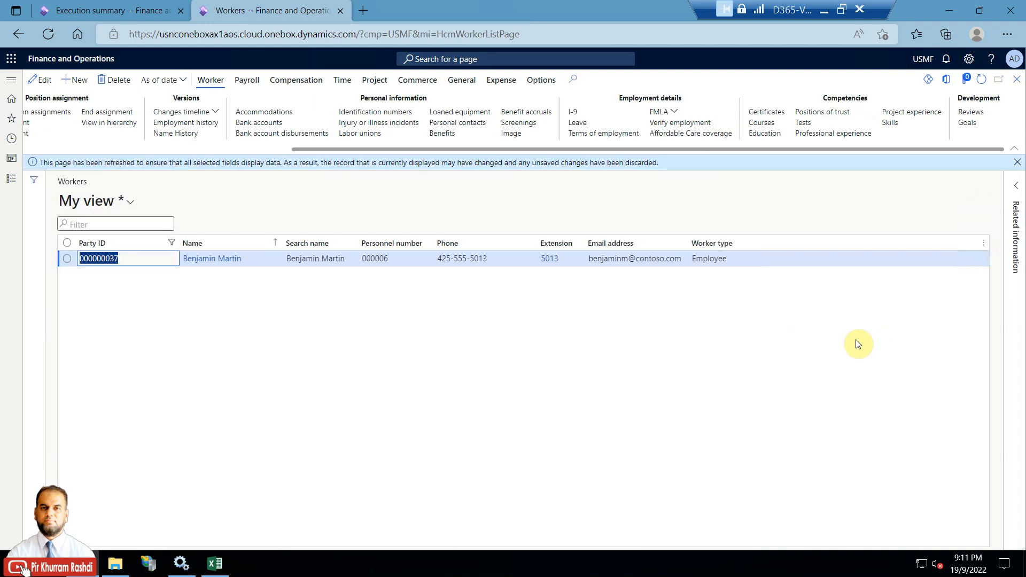
{"action": "left_click", "coordinate": [1017, 162]}
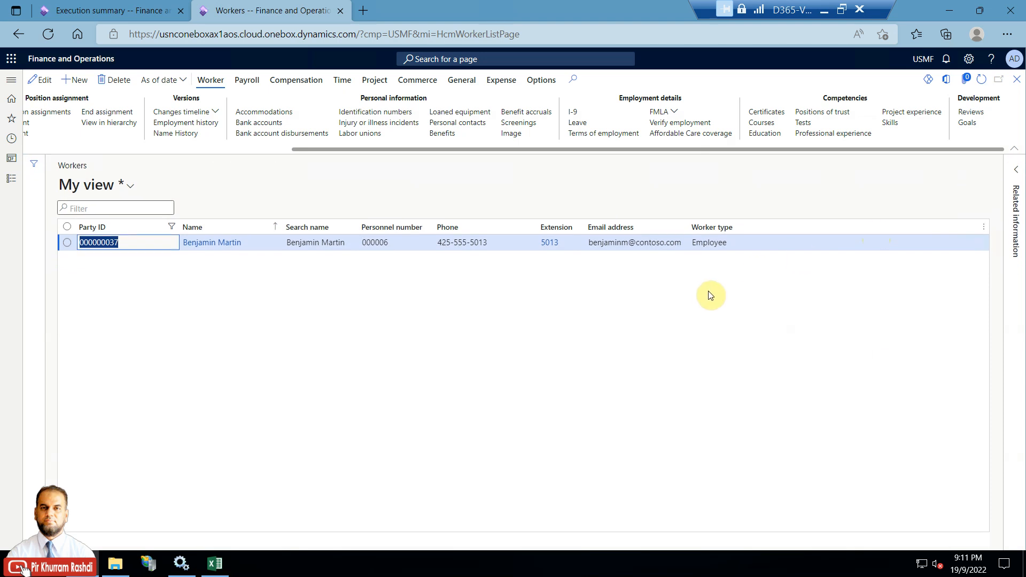
Step: Close the exported Excel workbook without saving, and go back from the execution summary to the import project
{"action": "left_click", "coordinate": [215, 564]}
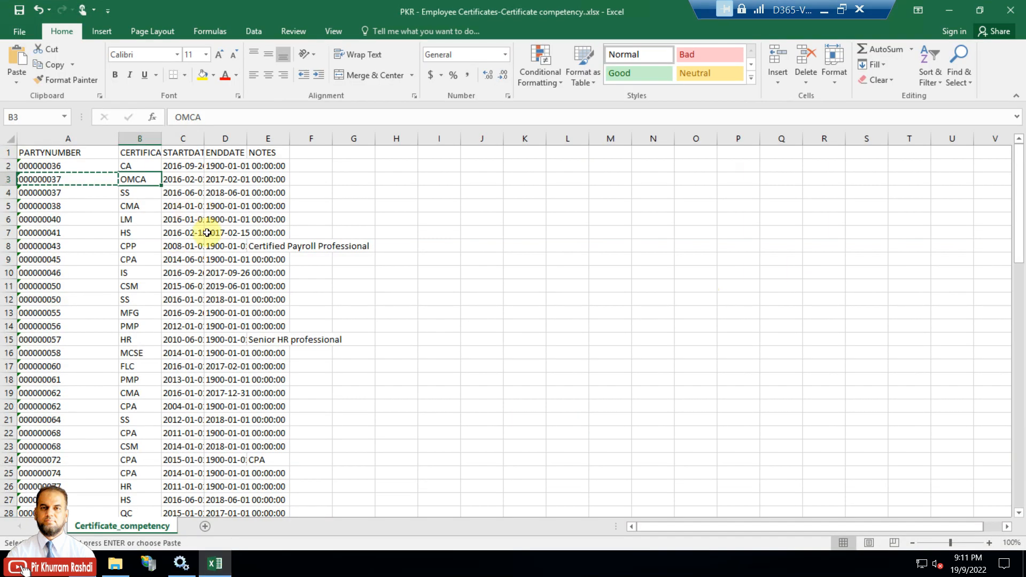
{"action": "left_click", "coordinate": [1010, 10]}
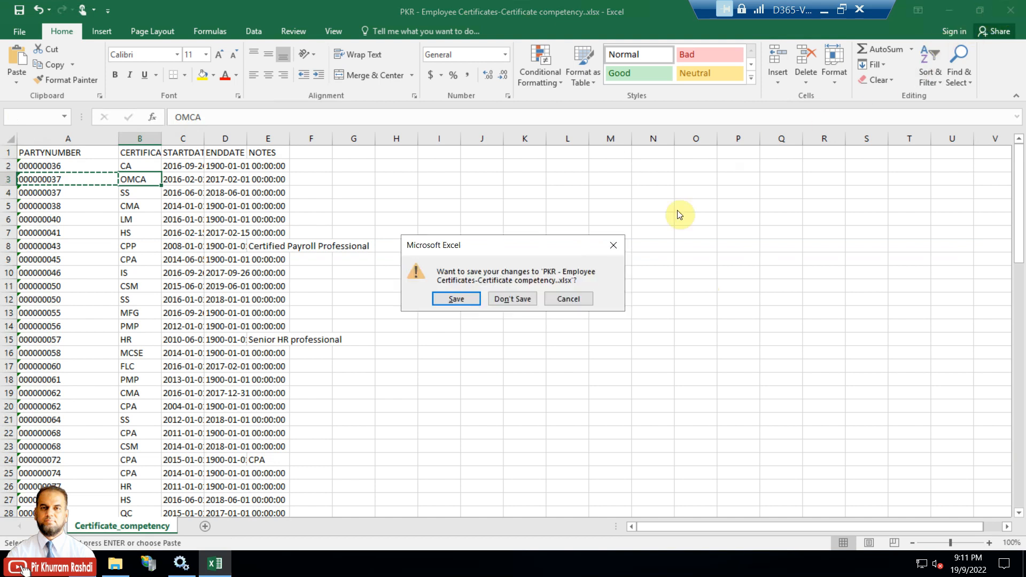
{"action": "left_click", "coordinate": [510, 299]}
{"action": "left_click", "coordinate": [133, 10]}
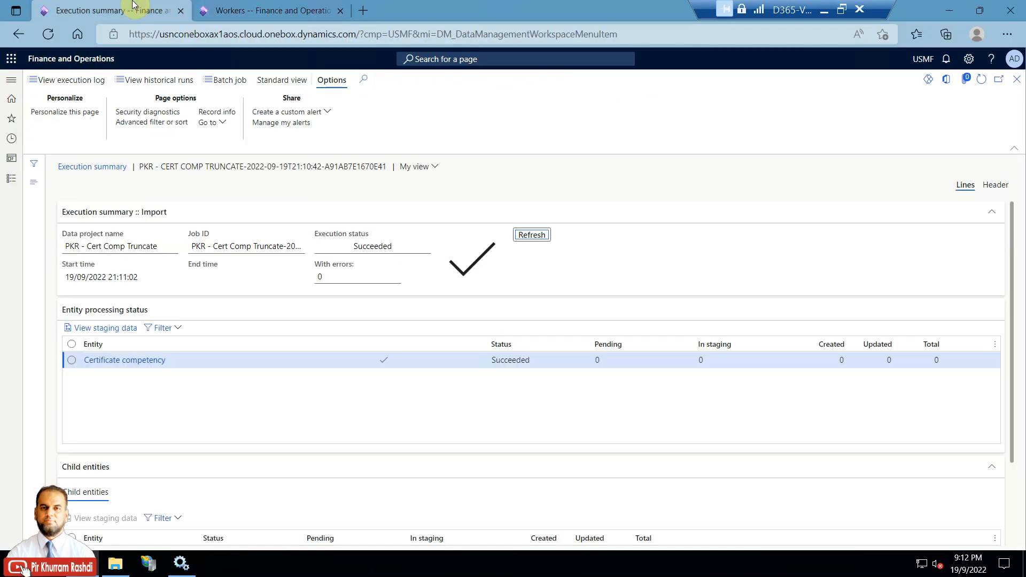
{"action": "left_click", "coordinate": [1016, 79]}
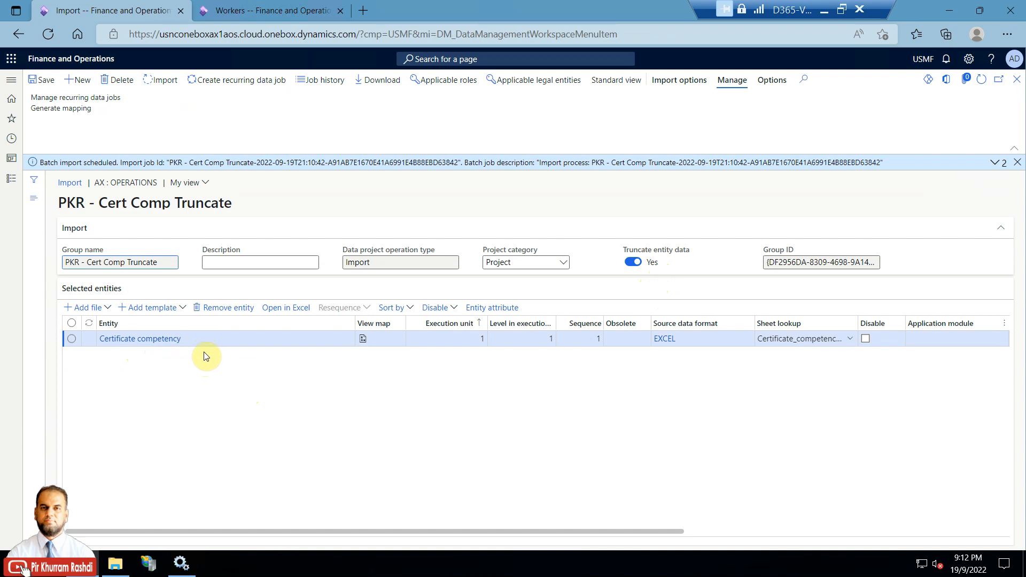
Step: Create a re-import job for Certificate competency and upload PKR - Employee Certificates-Certificate competency..xlsx as its file
{"action": "mouse_move", "coordinate": [203, 349]}
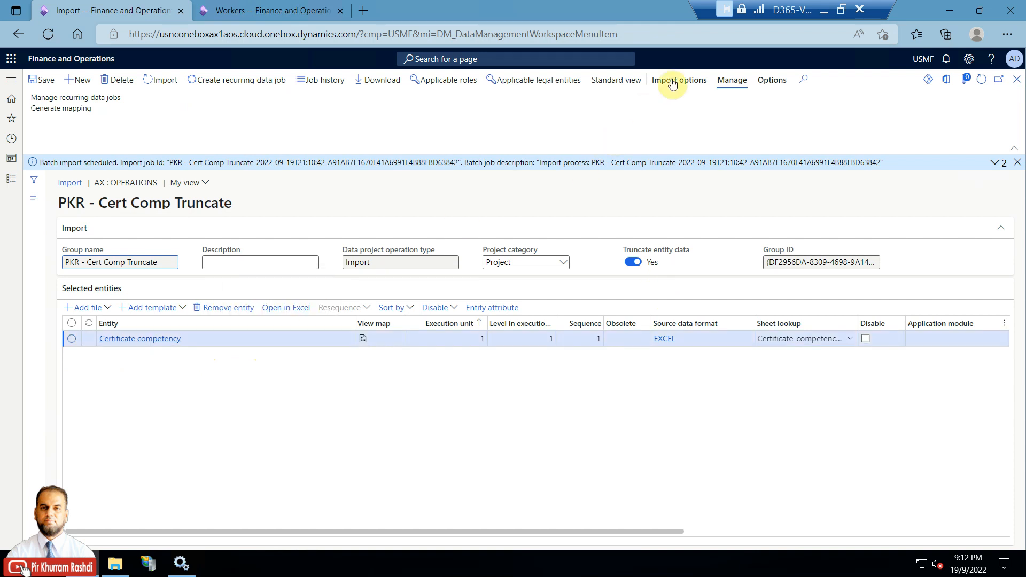
{"action": "left_click", "coordinate": [693, 80]}
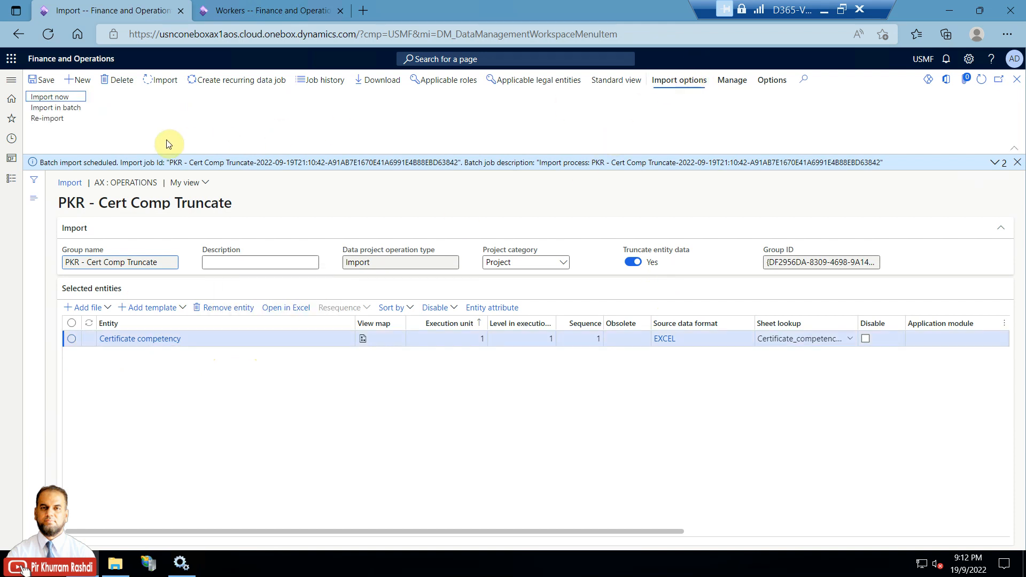
{"action": "left_click", "coordinate": [56, 125]}
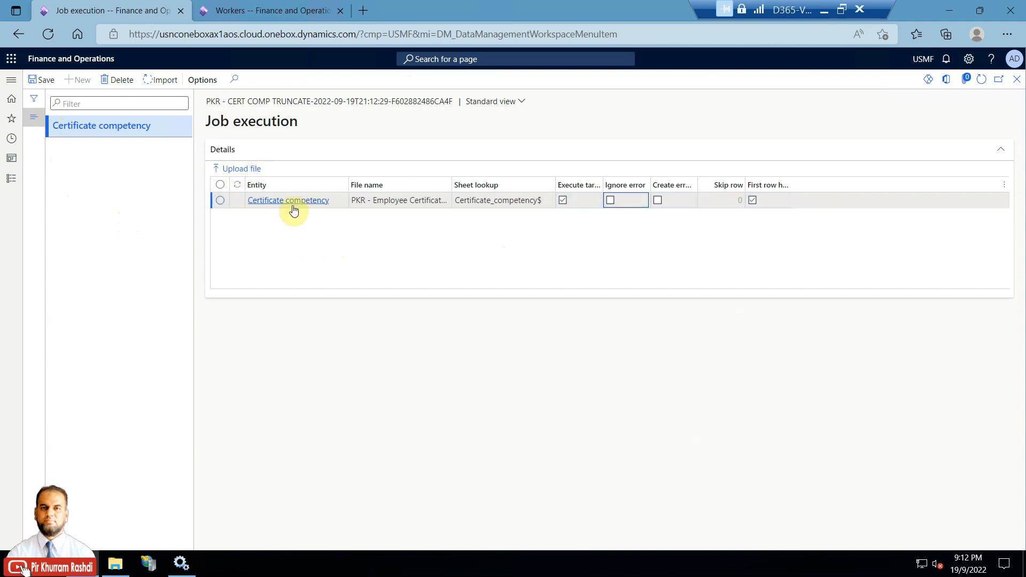
{"action": "left_click", "coordinate": [240, 172]}
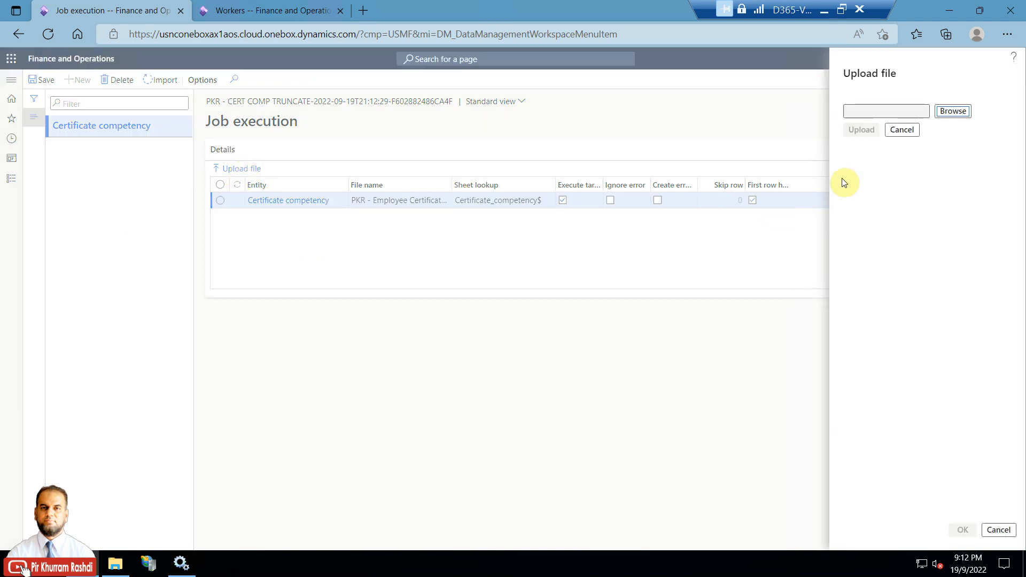
{"action": "left_click", "coordinate": [949, 113]}
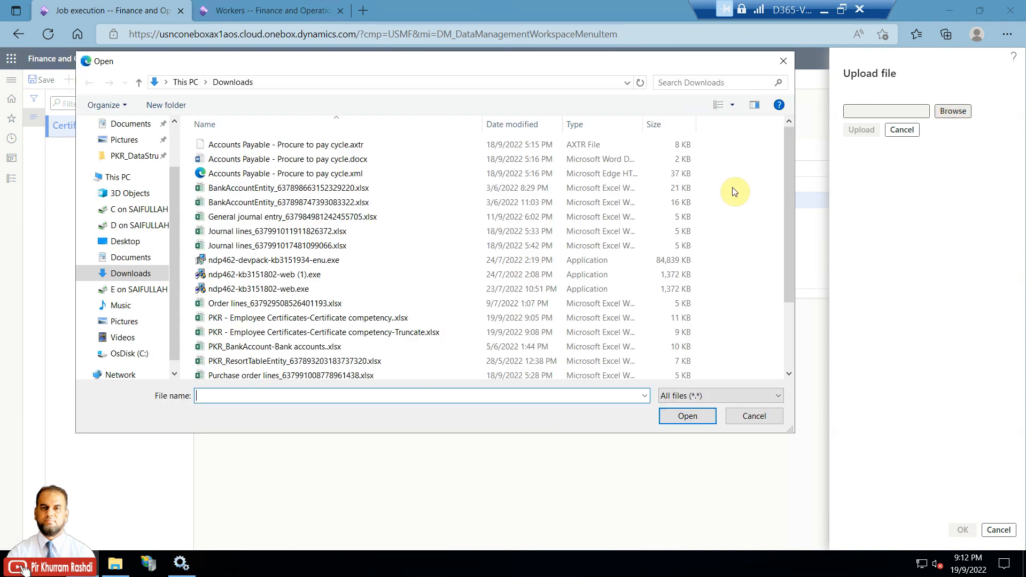
{"action": "double_click", "coordinate": [405, 318]}
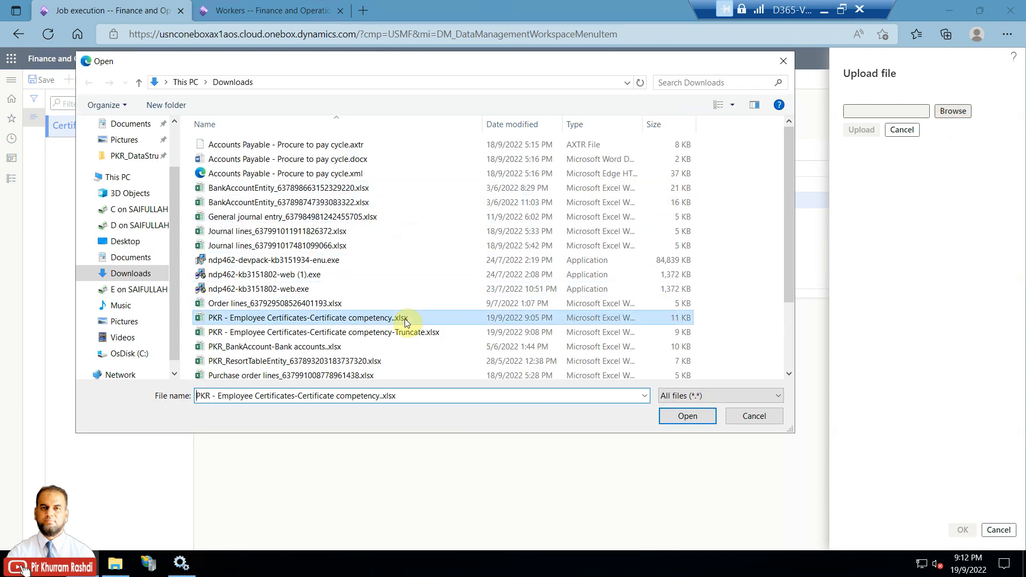
{"action": "left_click", "coordinate": [854, 131]}
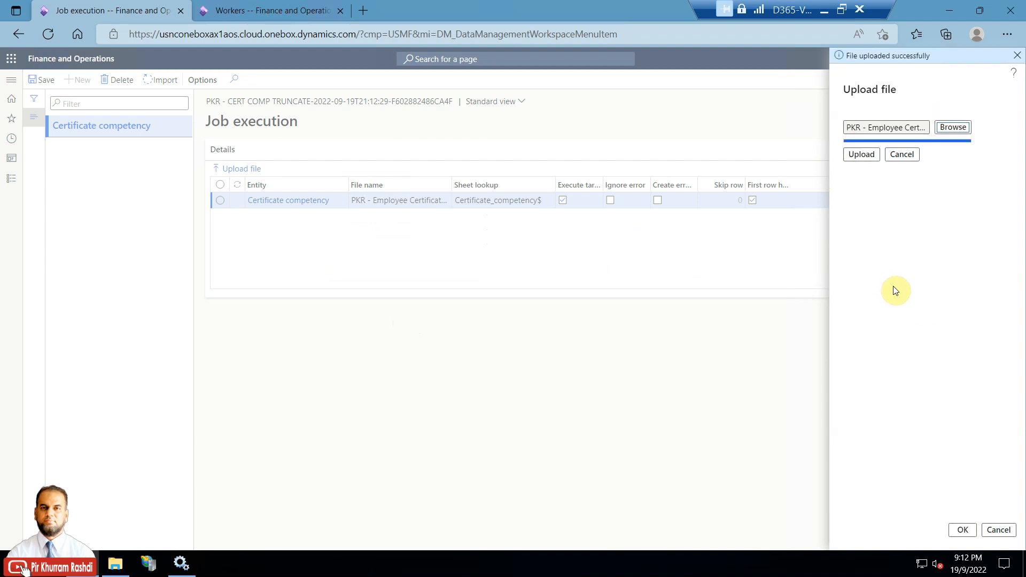
{"action": "left_click", "coordinate": [963, 530]}
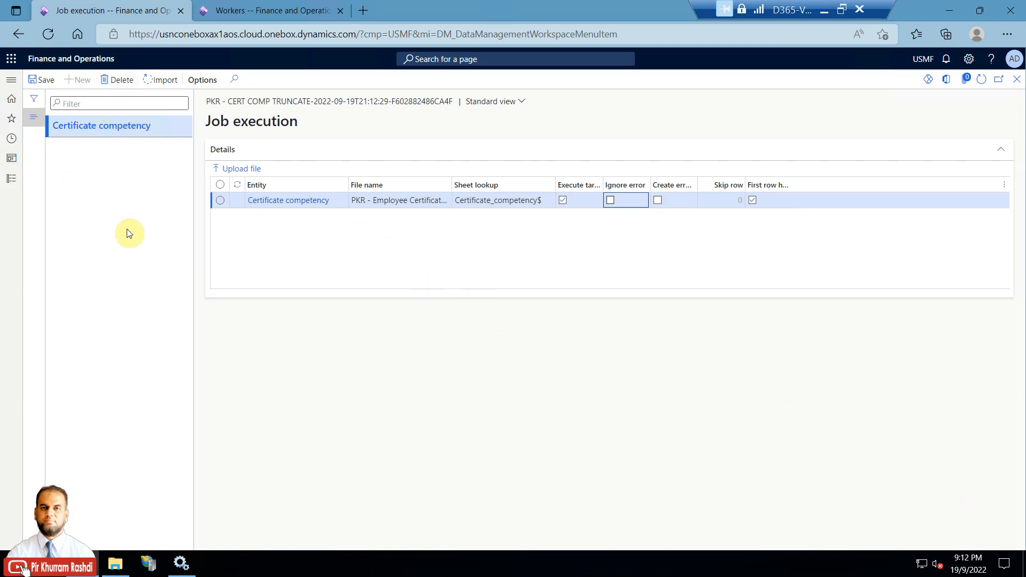
Step: Run the Certificate competency import and refresh the execution summary until the job finishes
{"action": "left_click", "coordinate": [158, 81]}
{"action": "left_click", "coordinate": [664, 284]}
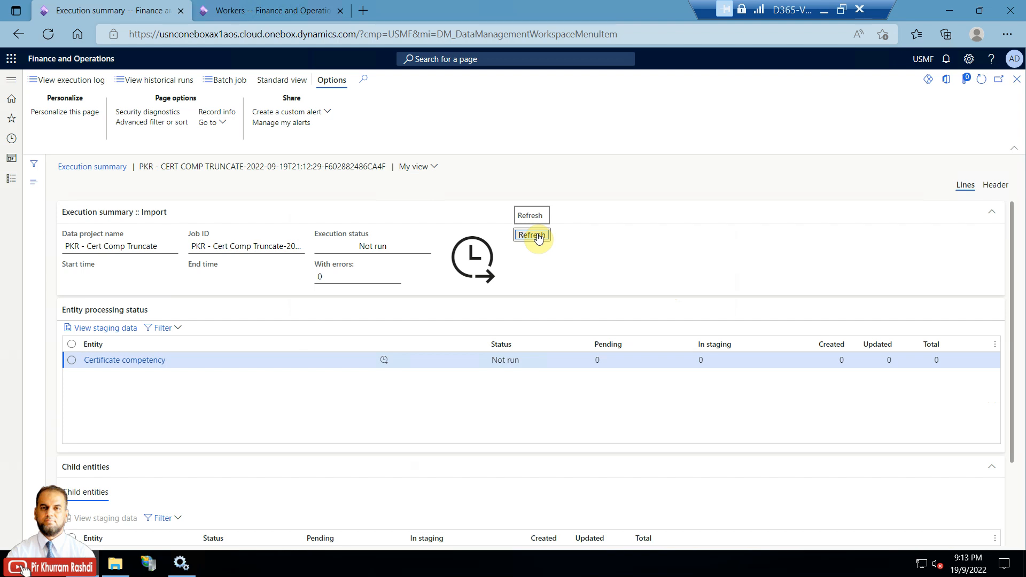
{"action": "left_click", "coordinate": [538, 237]}
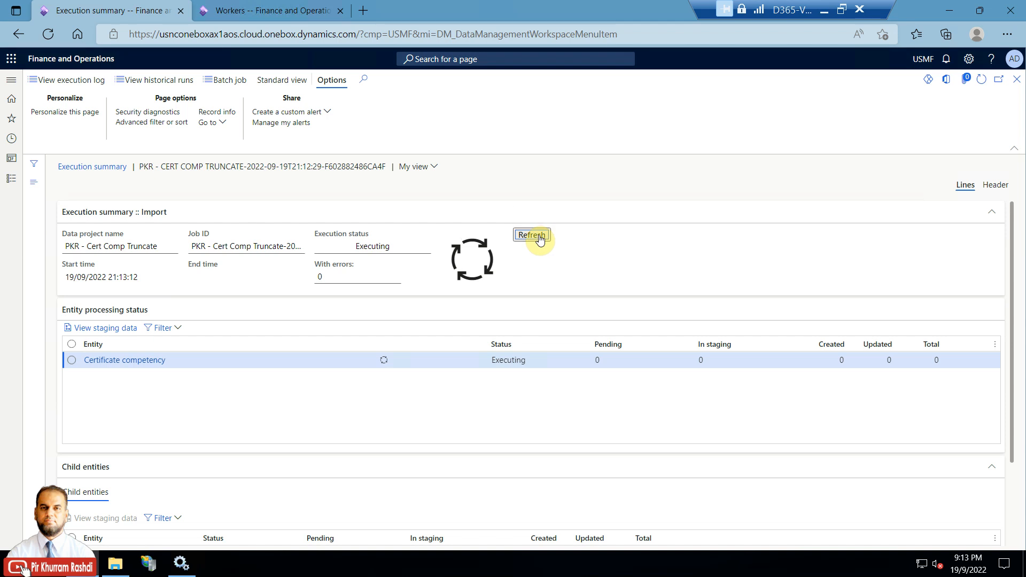
{"action": "left_click", "coordinate": [540, 238]}
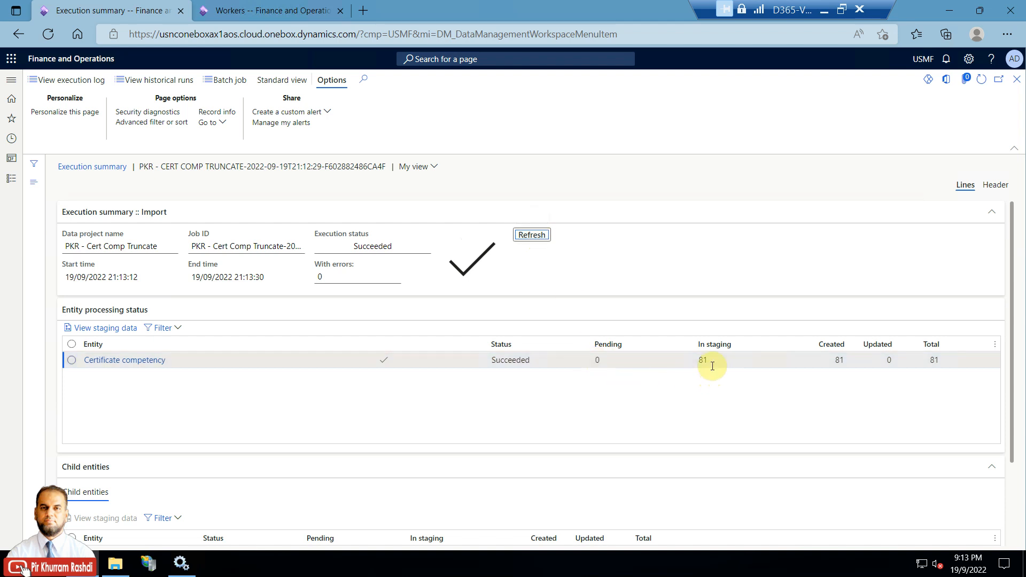
Step: Review the SS and OMCA certificates of the filtered worker in the Workers browser tab, and close that tab
{"action": "left_click", "coordinate": [301, 12]}
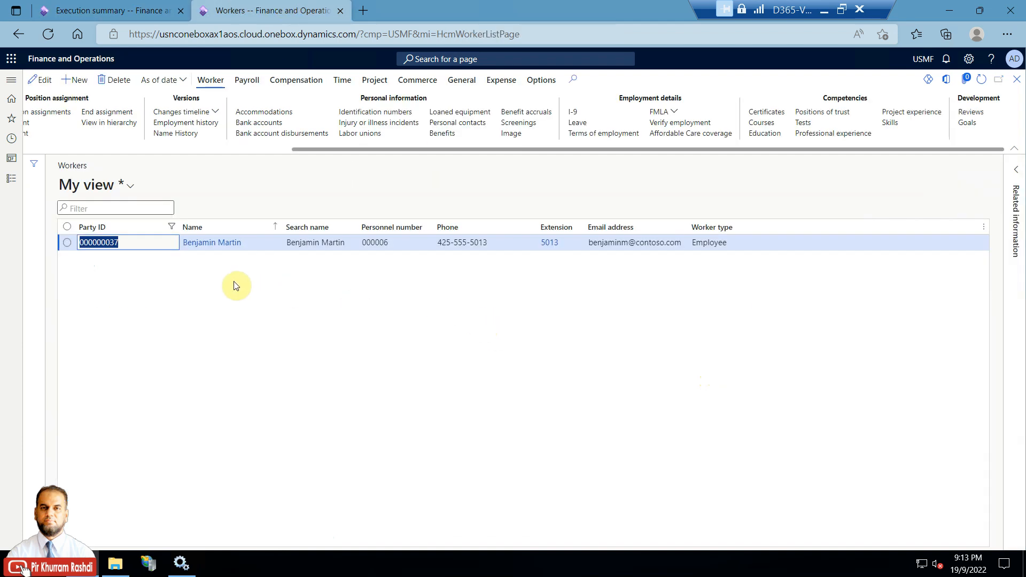
{"action": "left_click", "coordinate": [766, 115]}
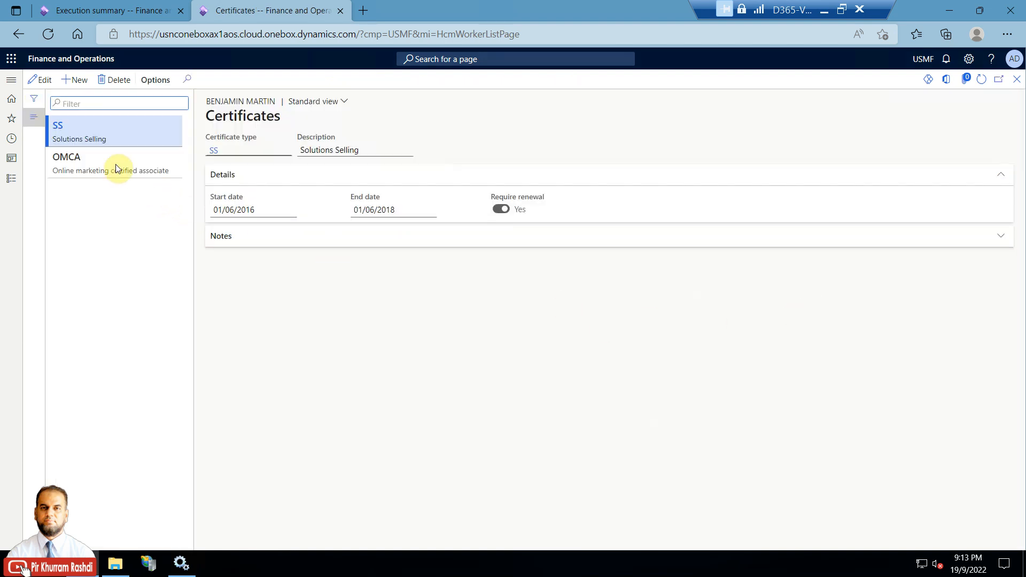
{"action": "left_click", "coordinate": [108, 162]}
{"action": "left_click", "coordinate": [122, 136]}
{"action": "left_click", "coordinate": [129, 170]}
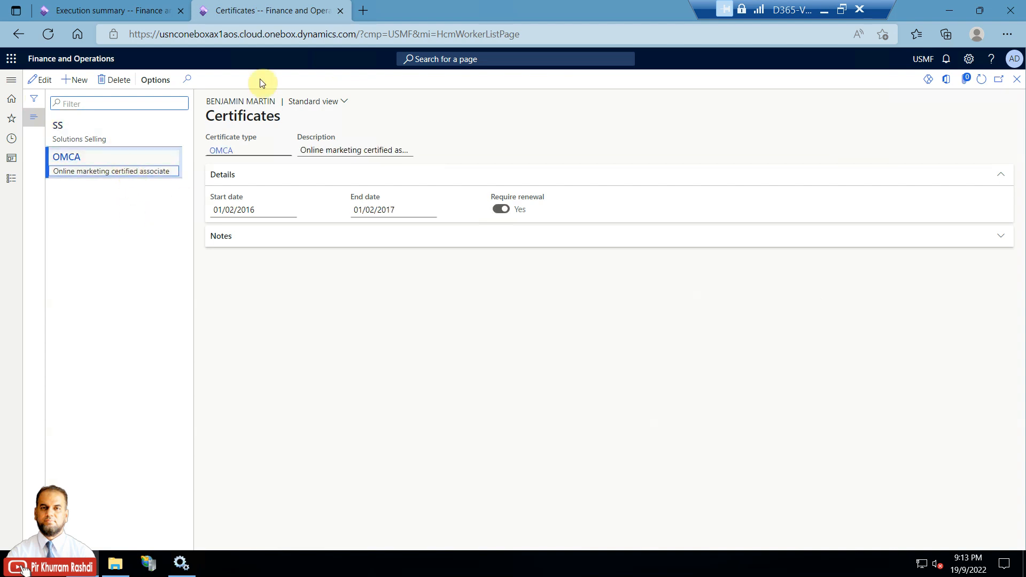
{"action": "left_click", "coordinate": [340, 11]}
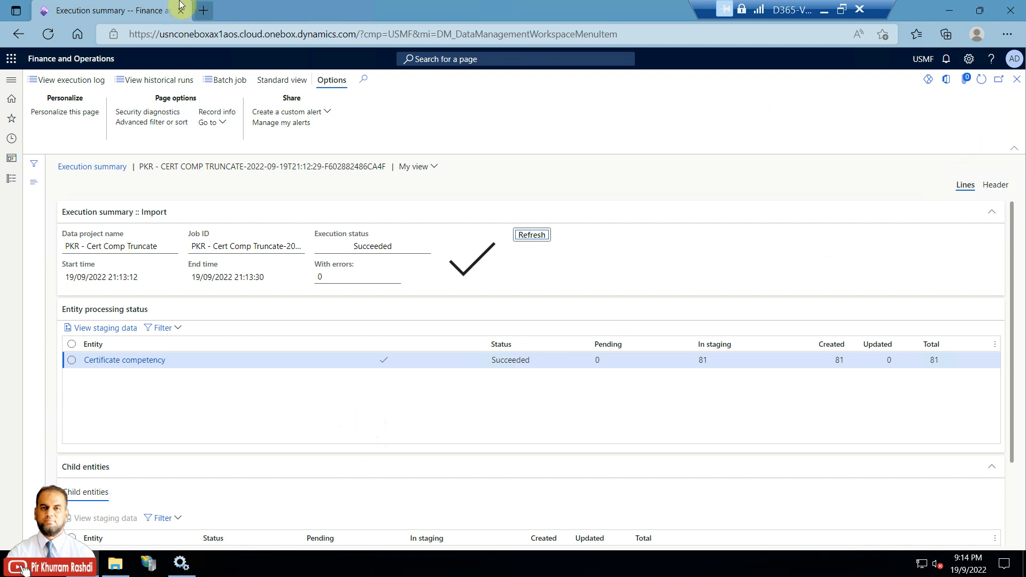
Step: Open a second Data management browser tab and go to the Workers list of the Human resources module
{"action": "left_click", "coordinate": [99, 79]}
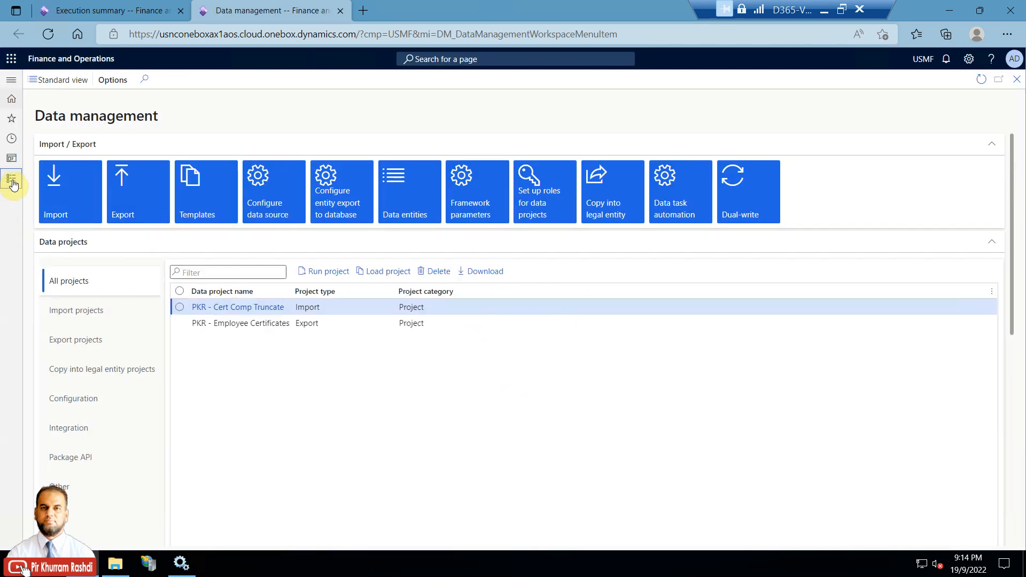
{"action": "left_click", "coordinate": [12, 185]}
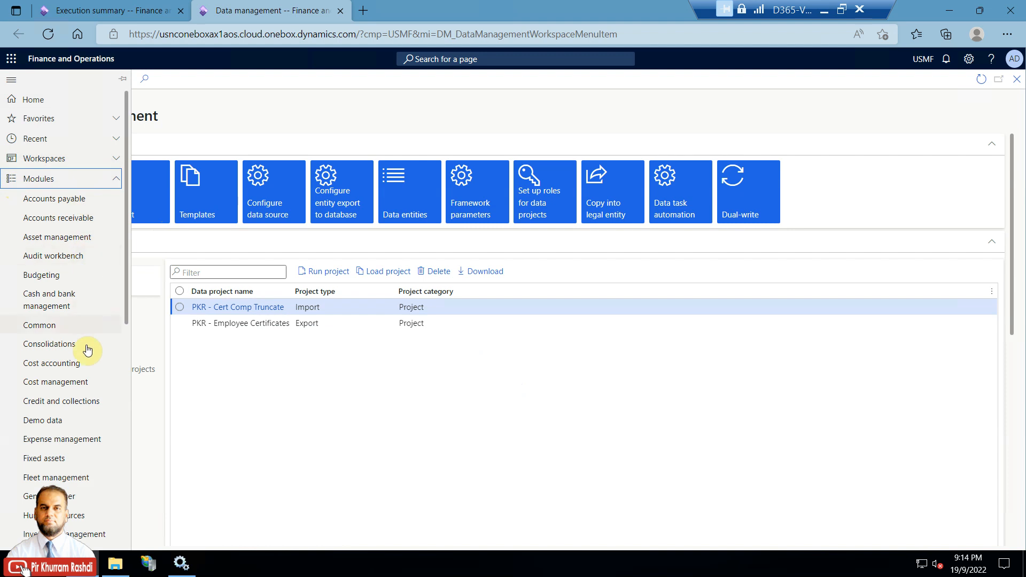
{"action": "scroll", "coordinate": [87, 359], "scroll_direction": "down", "scroll_amount": 3}
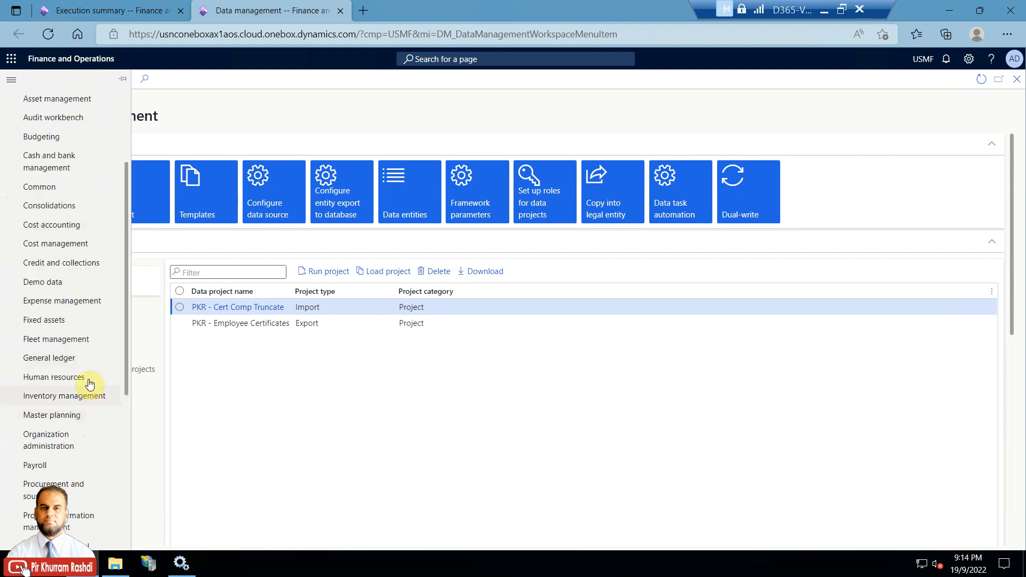
{"action": "left_click", "coordinate": [90, 378]}
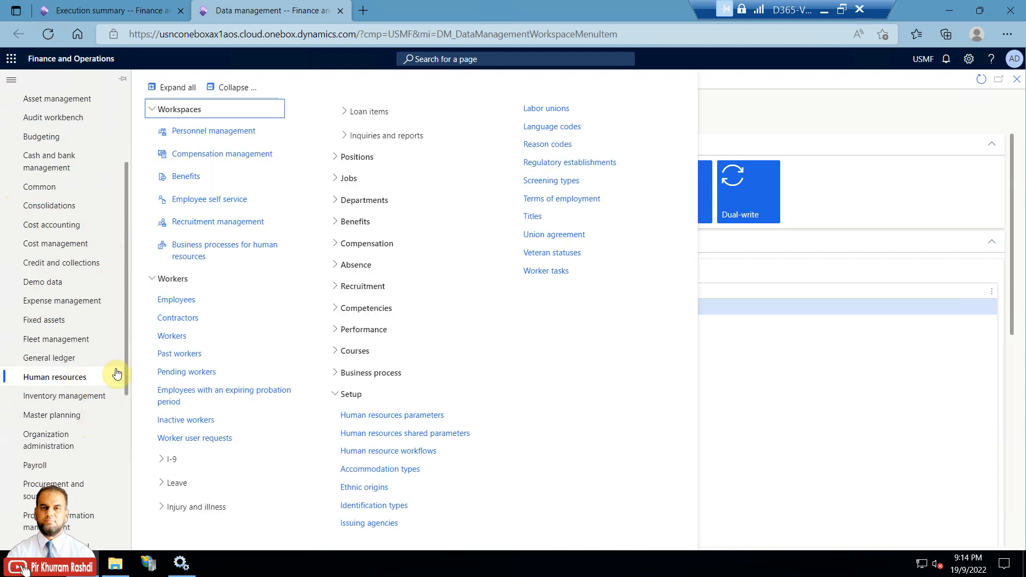
{"action": "left_click", "coordinate": [172, 336]}
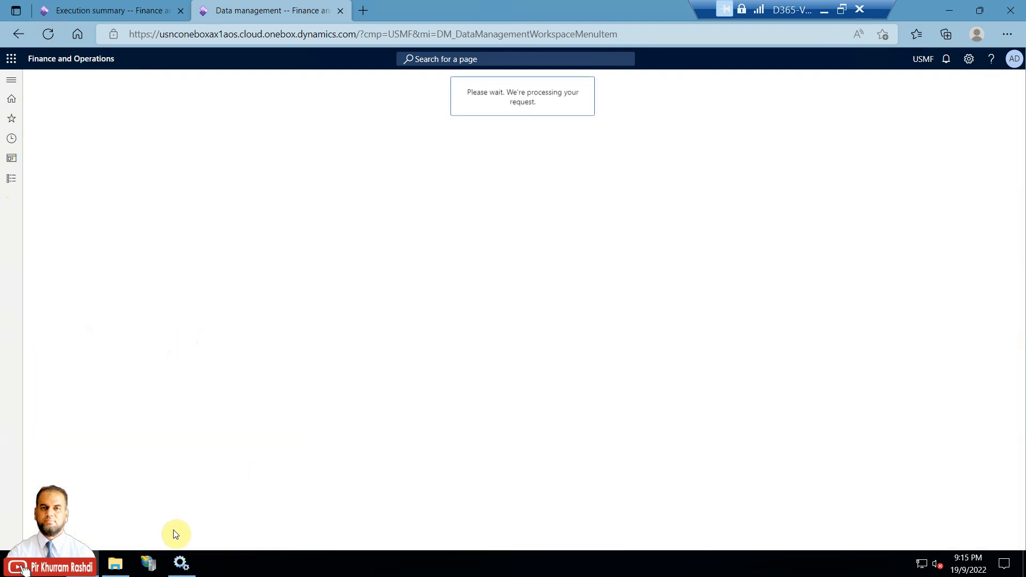
Step: Open the exported Certificate competency workbook in Excel, widen the PARTYNUMBER column and copy the party number in A3
{"action": "left_click", "coordinate": [119, 566]}
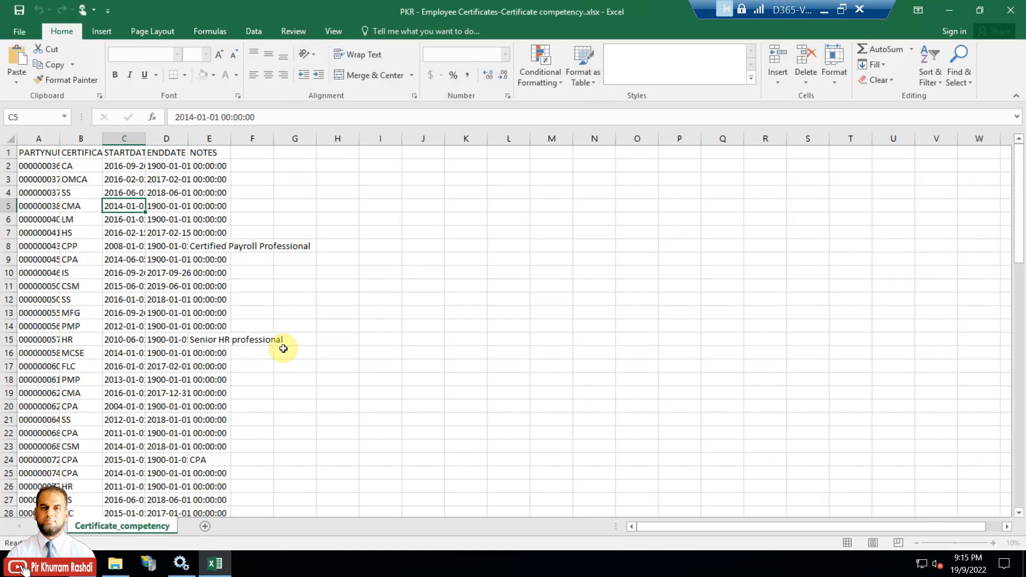
{"action": "left_click_drag", "start_coordinate": [60, 138], "coordinate": [110, 139]}
{"action": "left_click", "coordinate": [64, 176]}
{"action": "right_click", "coordinate": [64, 175]}
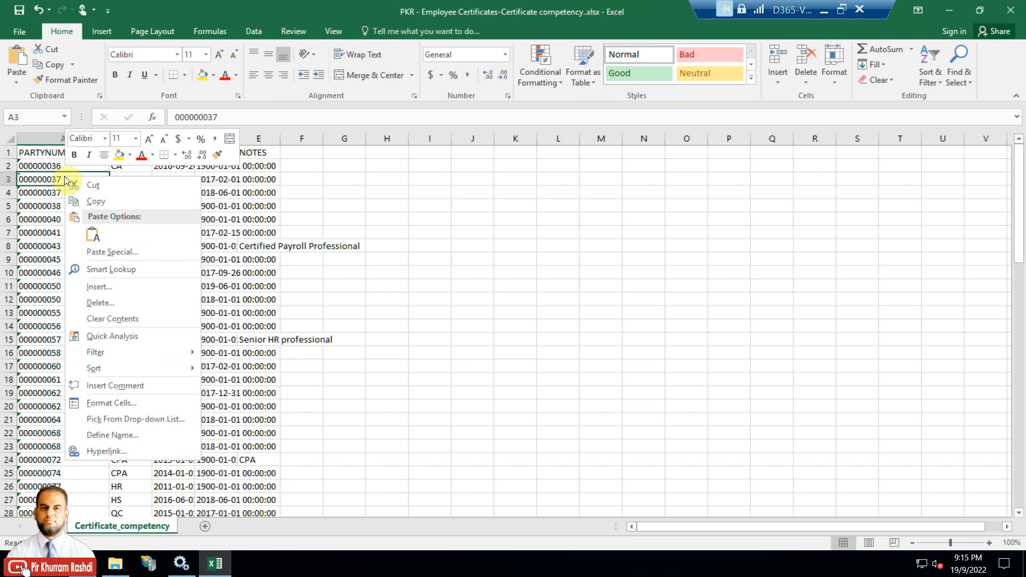
{"action": "left_click", "coordinate": [80, 202]}
Step: Switch back to the Workers list, insert the Party ID column and filter it by the copied party number
{"action": "key", "text": "alt+Tab"}
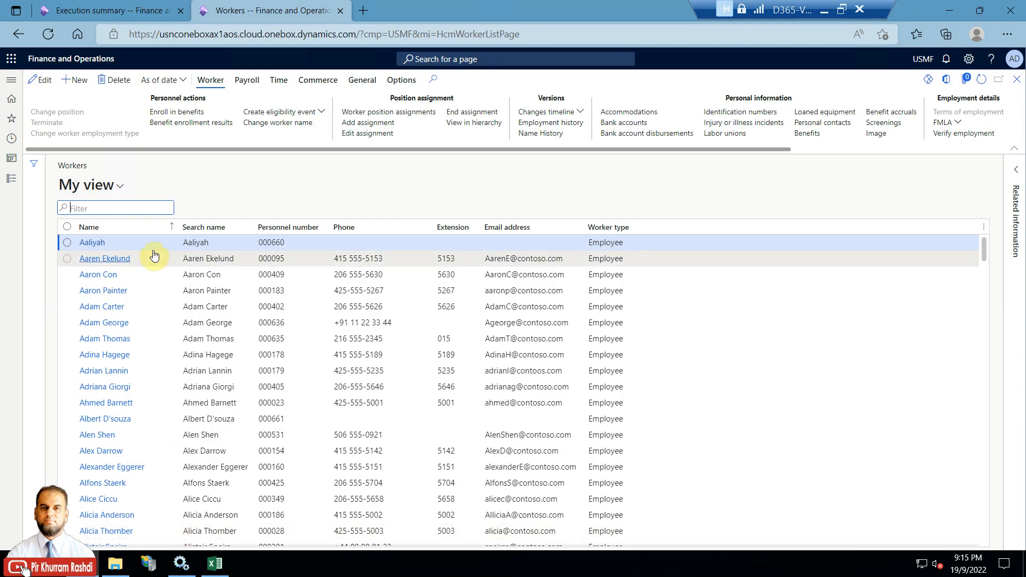
{"action": "right_click", "coordinate": [154, 230]}
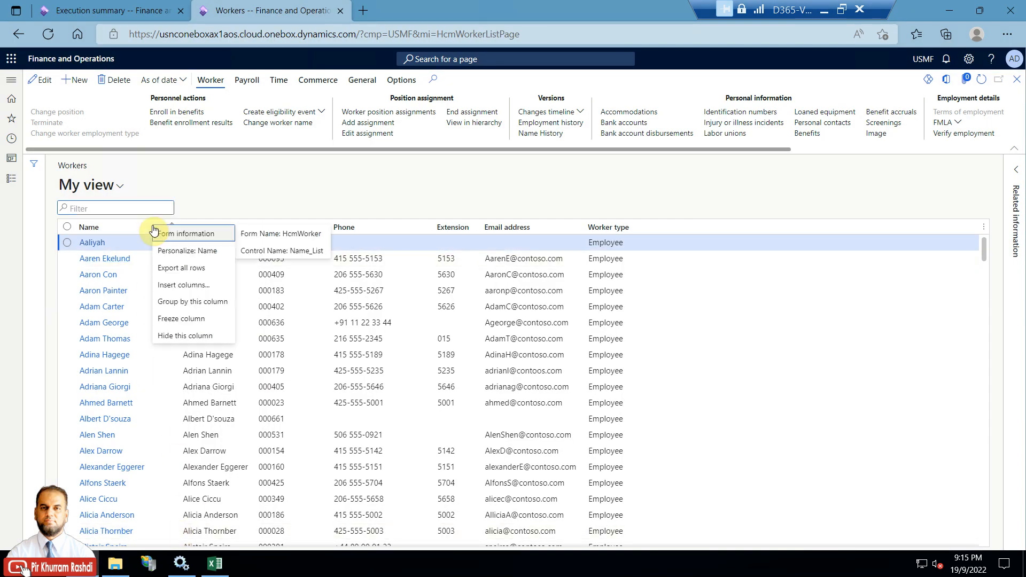
{"action": "left_click", "coordinate": [170, 287]}
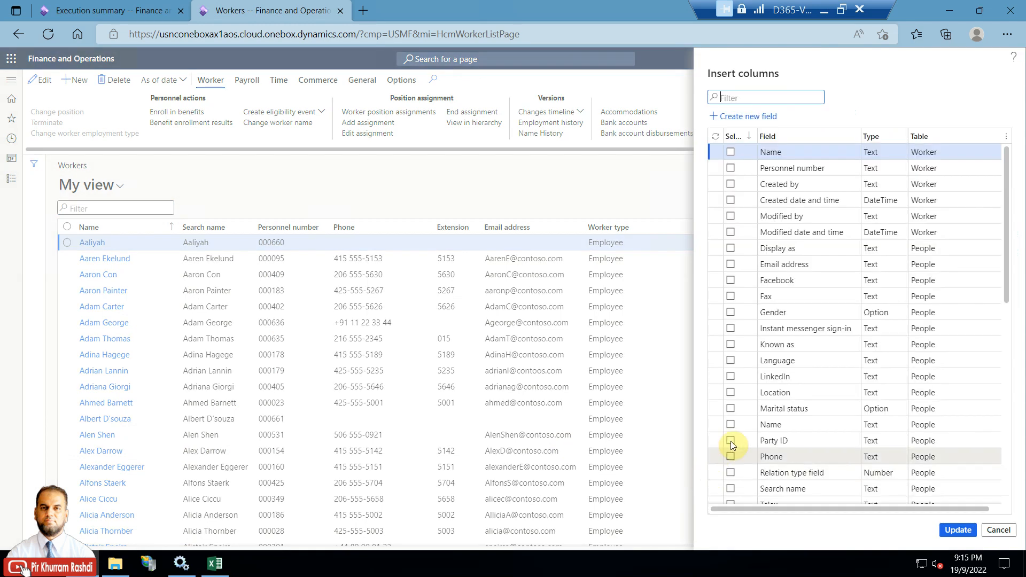
{"action": "left_click", "coordinate": [730, 442]}
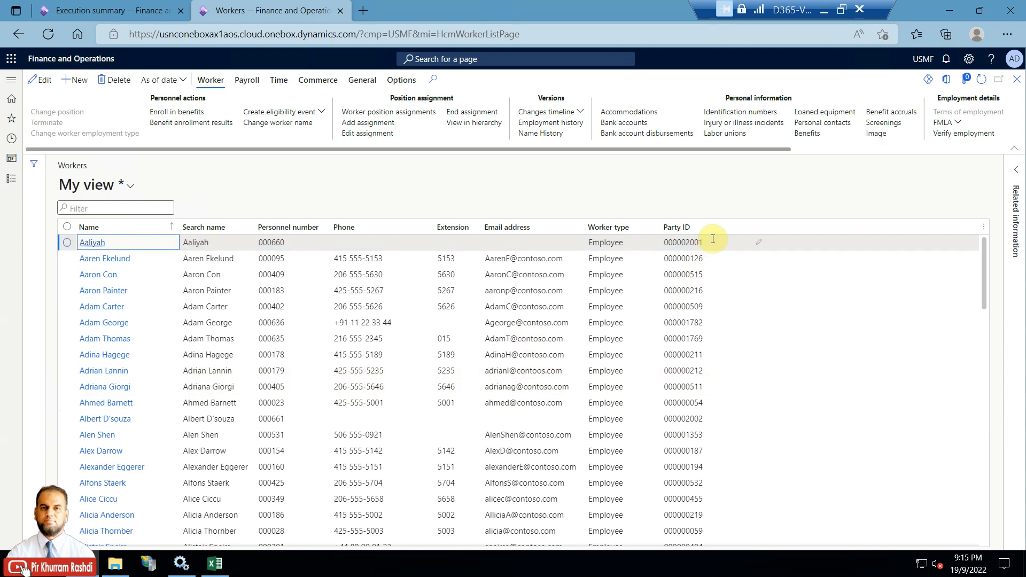
{"action": "left_click", "coordinate": [758, 230]}
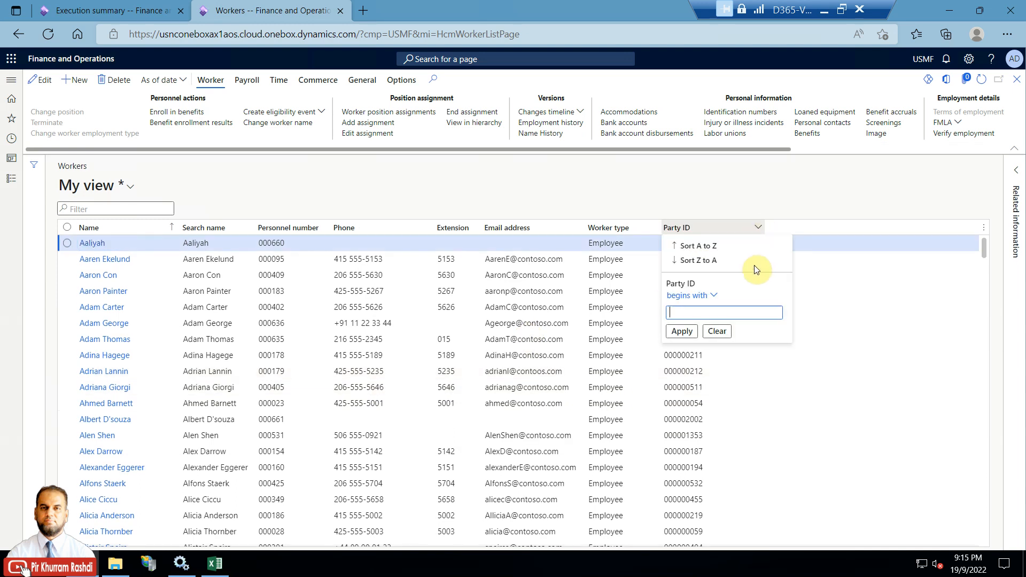
{"action": "left_click", "coordinate": [688, 346]}
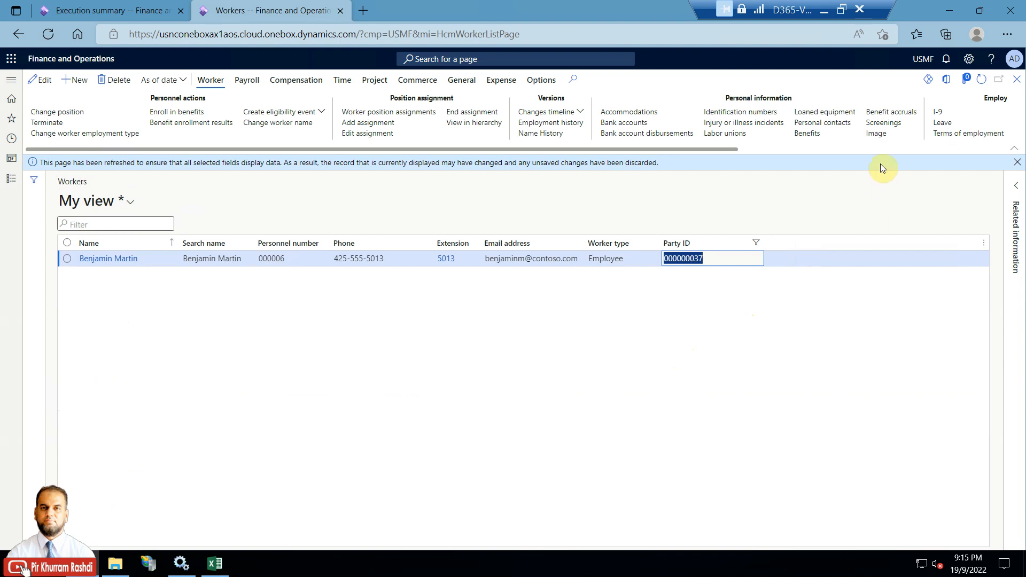
Step: From the filtered worker's certificates, download the unfiltered Certificate competency Excel workbook and open it from the Downloads folder
{"action": "left_click_drag", "start_coordinate": [715, 150], "coordinate": [955, 162]}
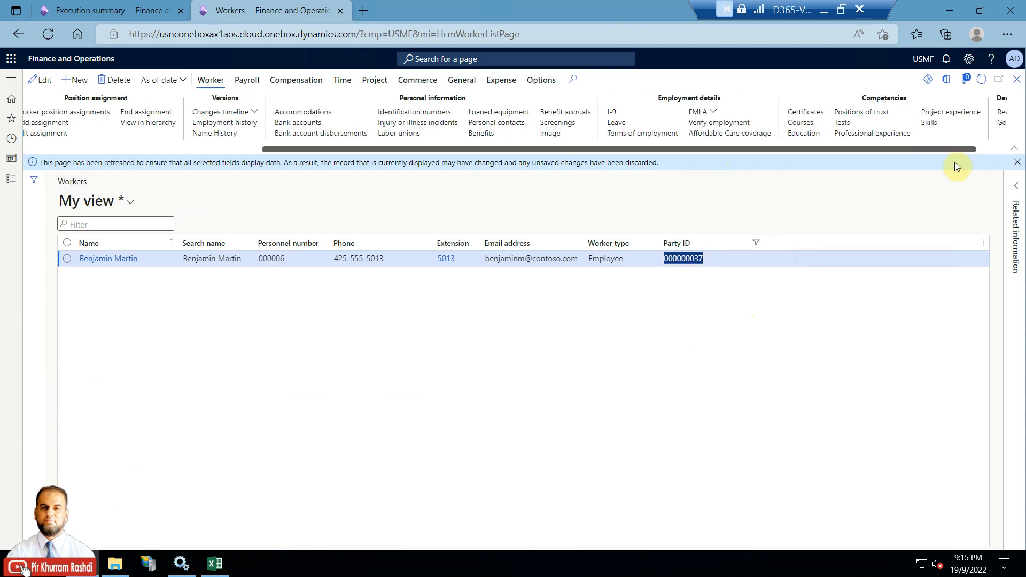
{"action": "left_click", "coordinate": [817, 113]}
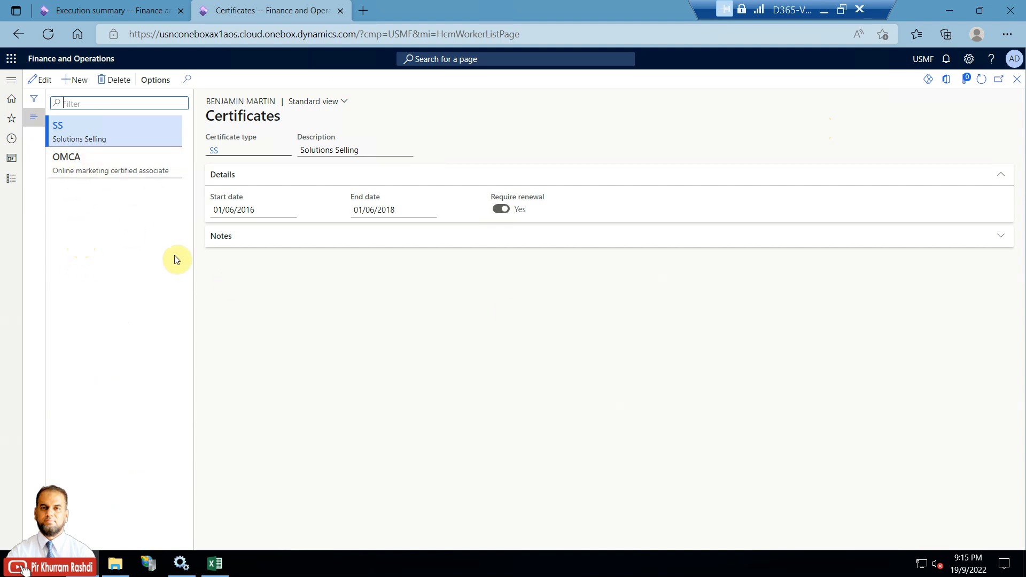
{"action": "left_click", "coordinate": [947, 81]}
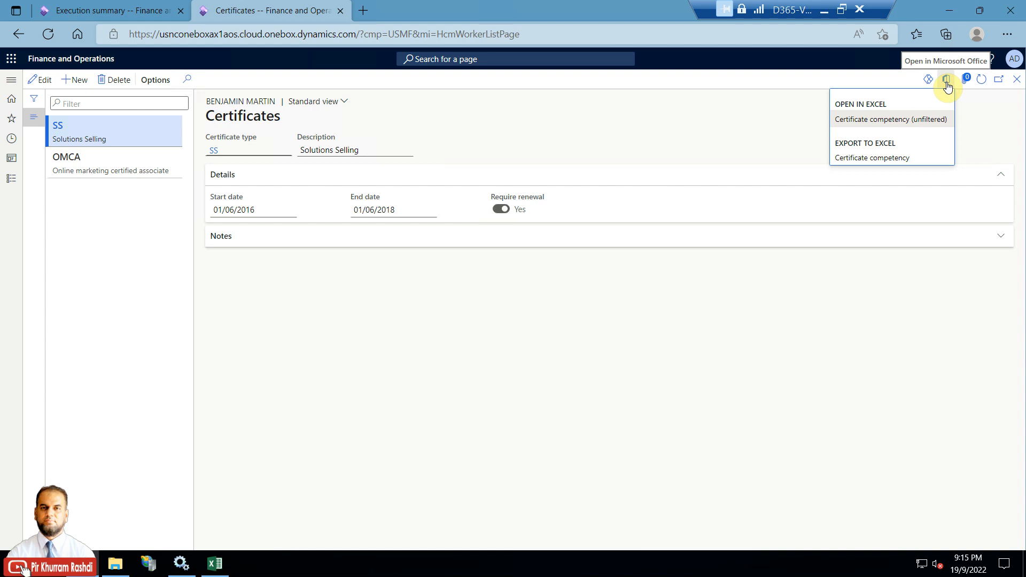
{"action": "left_click", "coordinate": [914, 121]}
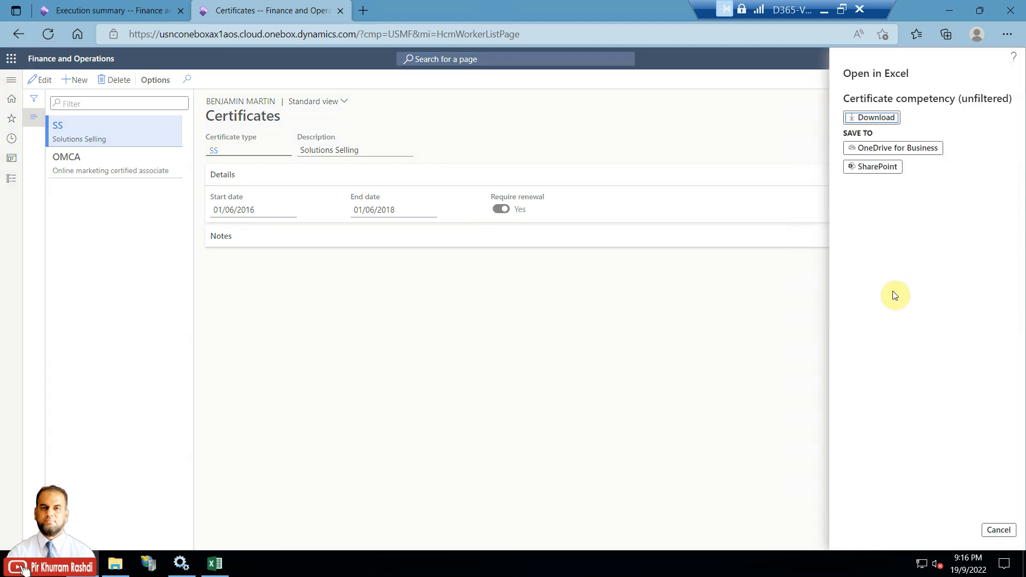
{"action": "left_click", "coordinate": [879, 118]}
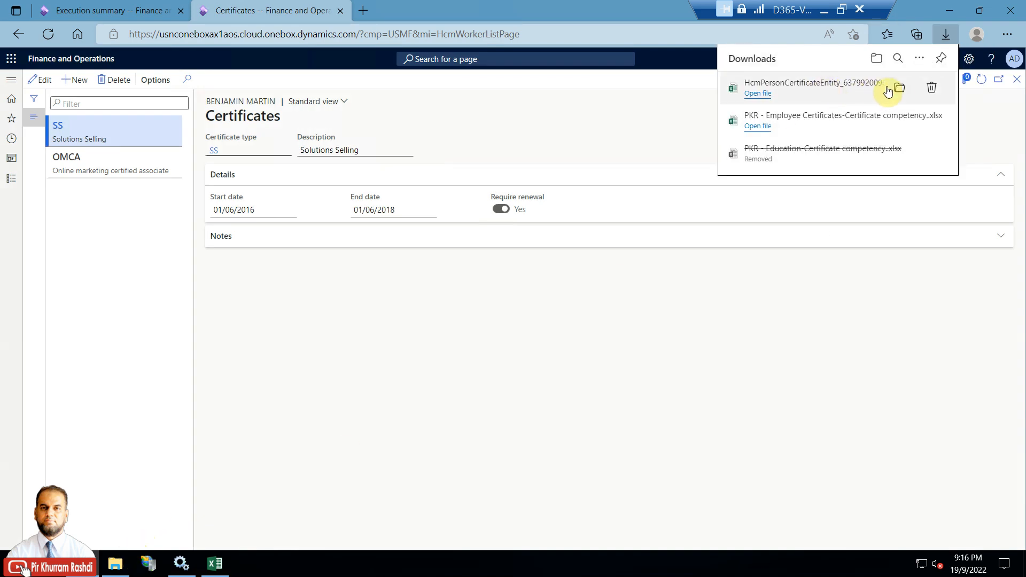
{"action": "left_click", "coordinate": [899, 87]}
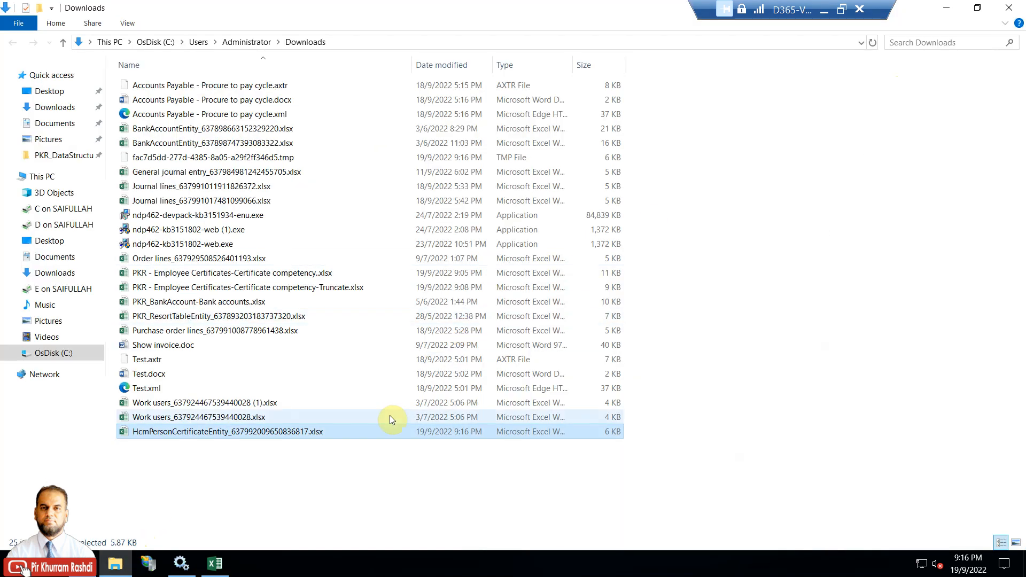
{"action": "double_click", "coordinate": [386, 431]}
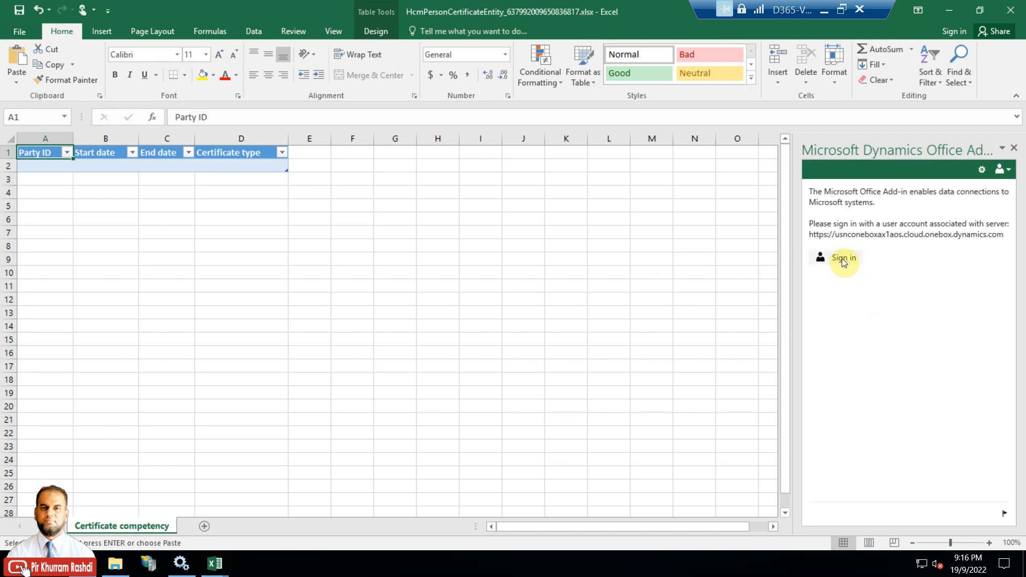
Step: Sign in to the Office add-in and add Notes to the selected fields of the Certificate competency data source
{"action": "left_click", "coordinate": [842, 259]}
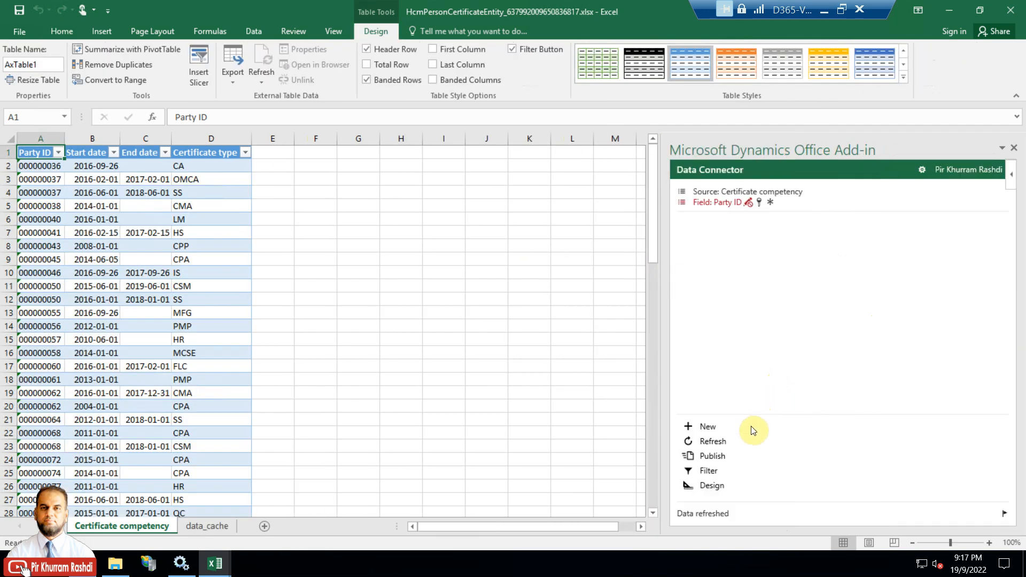
{"action": "left_click", "coordinate": [714, 488]}
{"action": "left_click", "coordinate": [986, 250]}
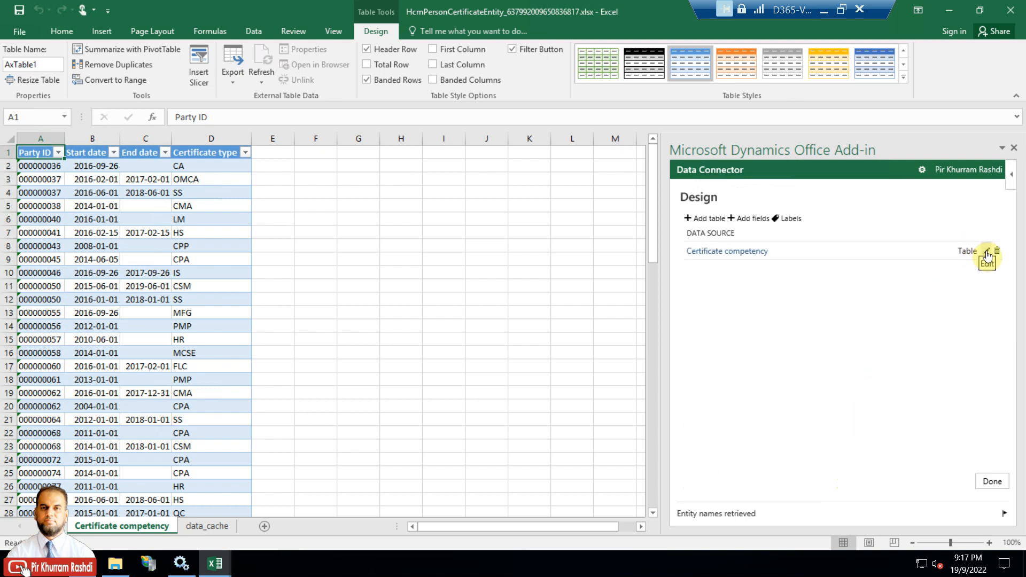
{"action": "left_click", "coordinate": [740, 293]}
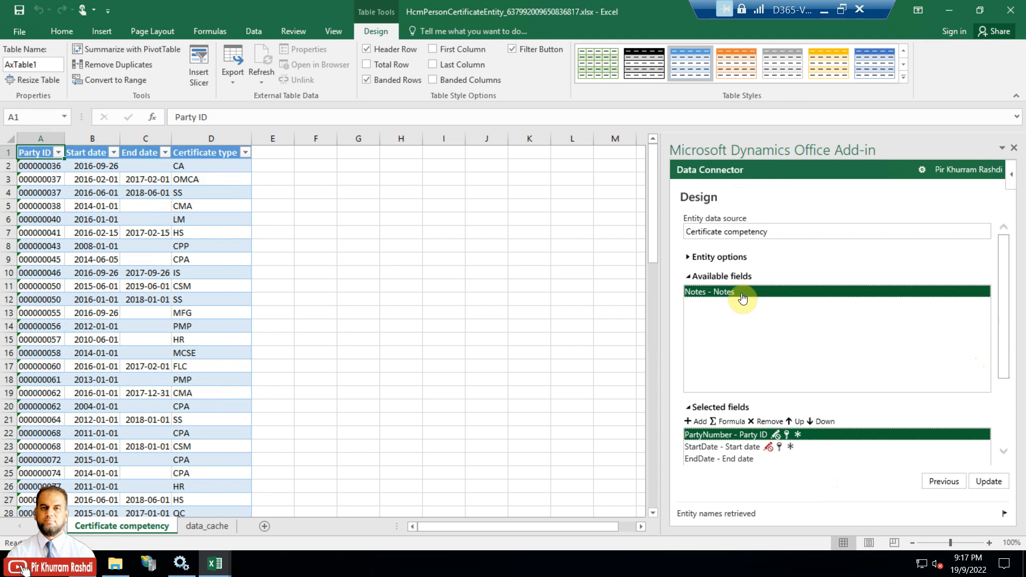
{"action": "left_click", "coordinate": [705, 423]}
{"action": "left_click_drag", "start_coordinate": [1007, 293], "coordinate": [1005, 405]}
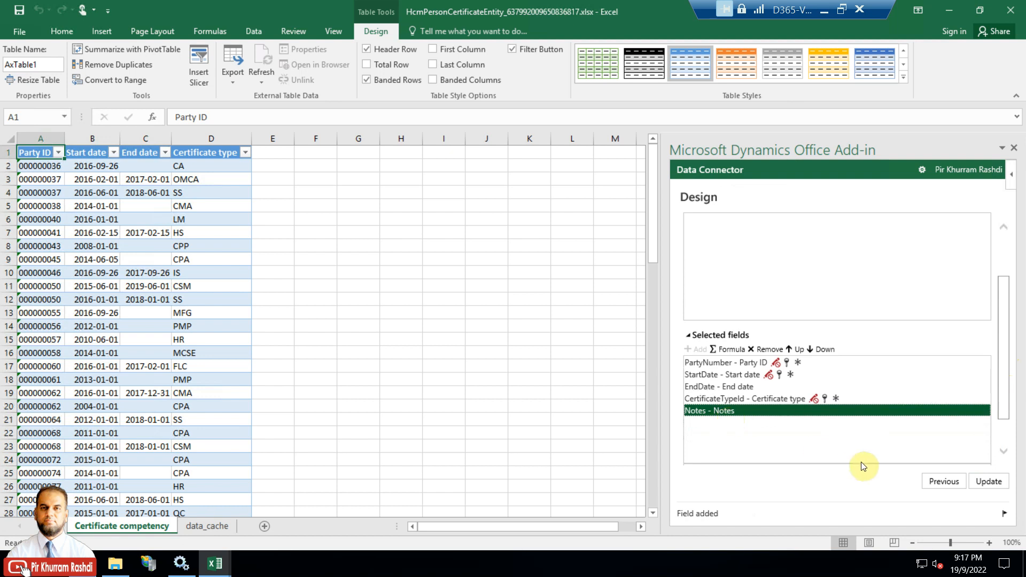
Step: Update the Certificate competency table with the changed design and refresh its data, accepting that workbook changes are overwritten
{"action": "left_click", "coordinate": [975, 478]}
{"action": "left_click", "coordinate": [941, 399]}
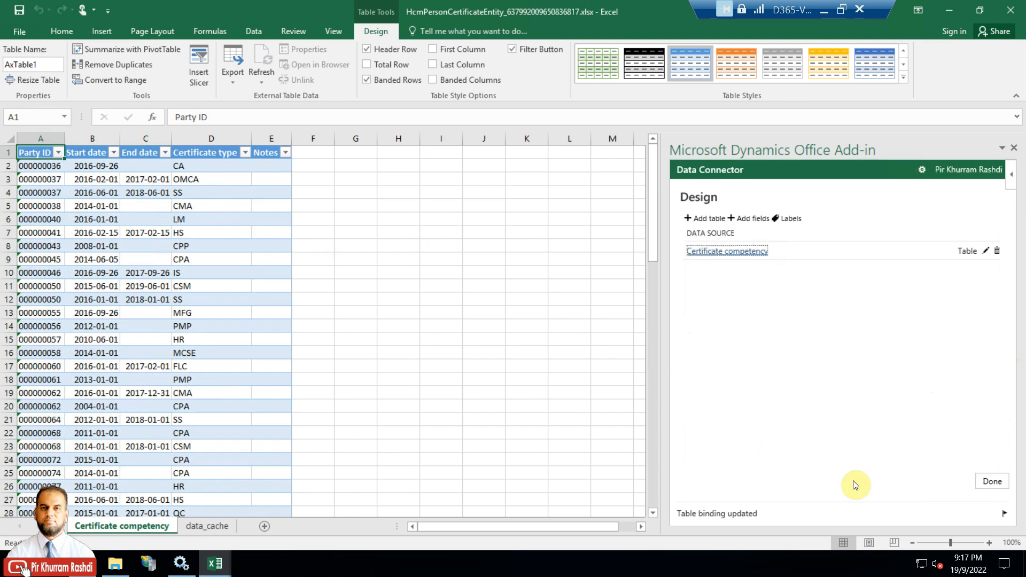
{"action": "left_click", "coordinate": [991, 481]}
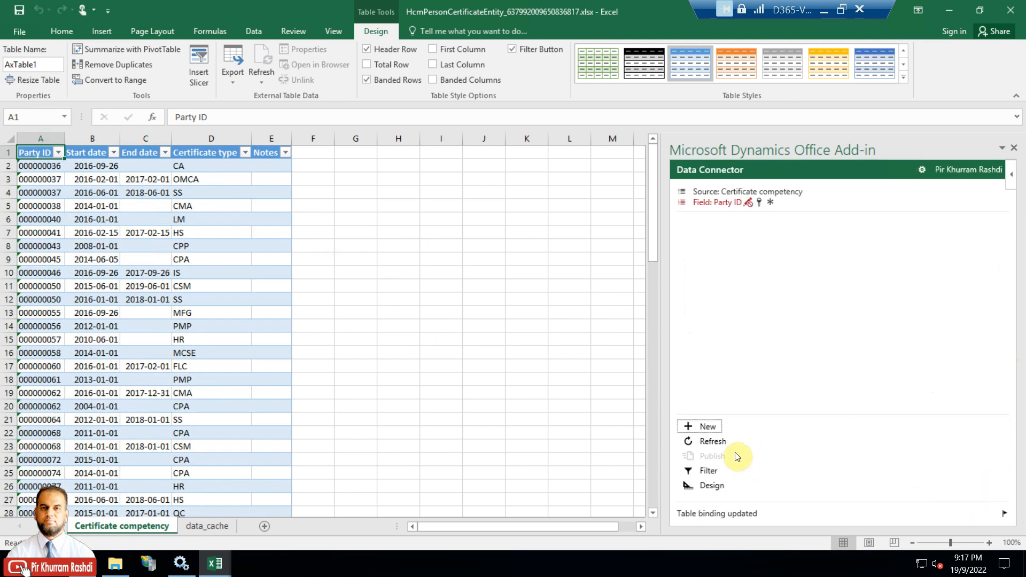
{"action": "left_click", "coordinate": [720, 441]}
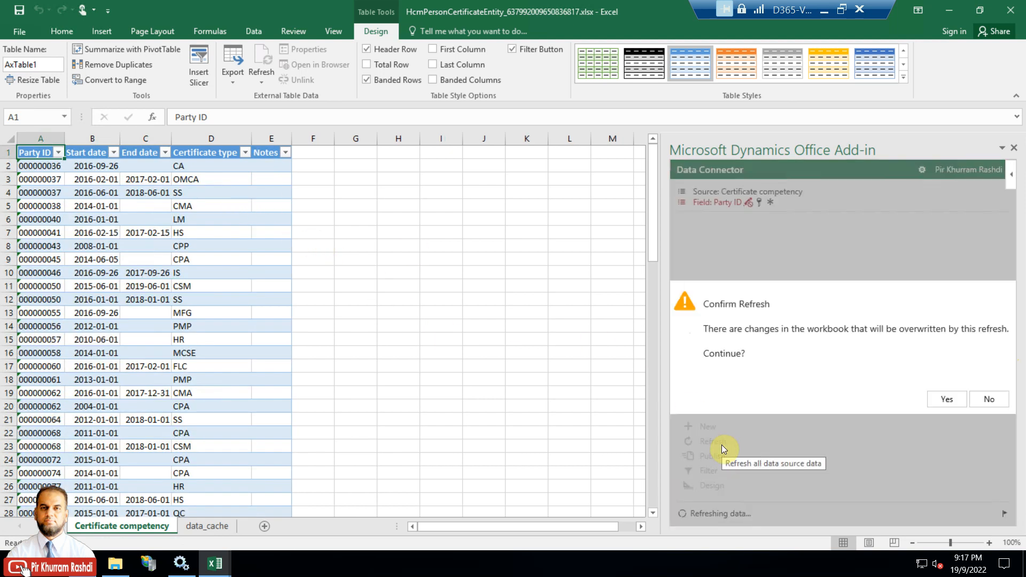
{"action": "left_click", "coordinate": [944, 399]}
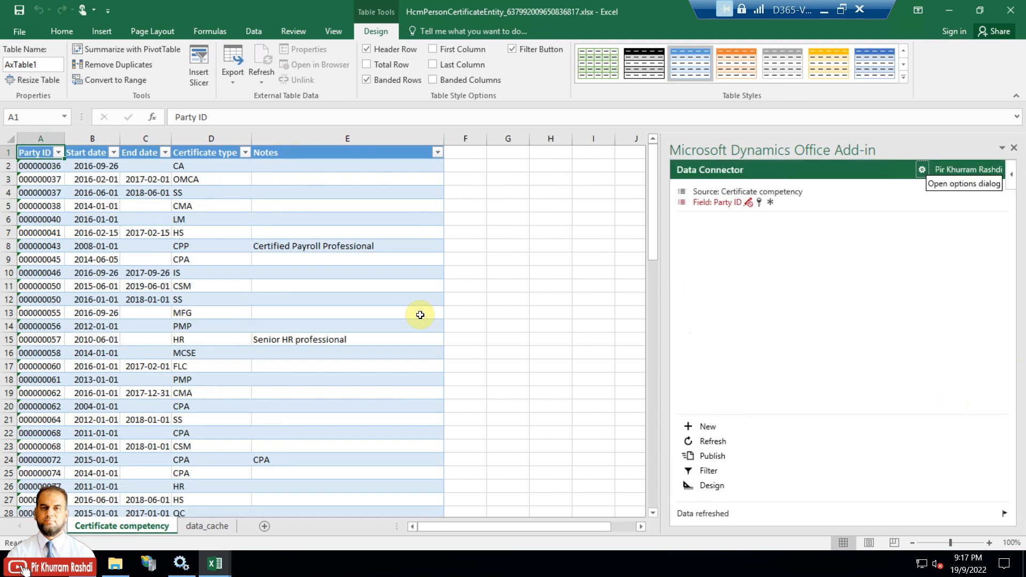
Step: Delete all data rows of the Certificate competency table in the worksheet
{"action": "left_click_drag", "start_coordinate": [37, 166], "coordinate": [340, 204]}
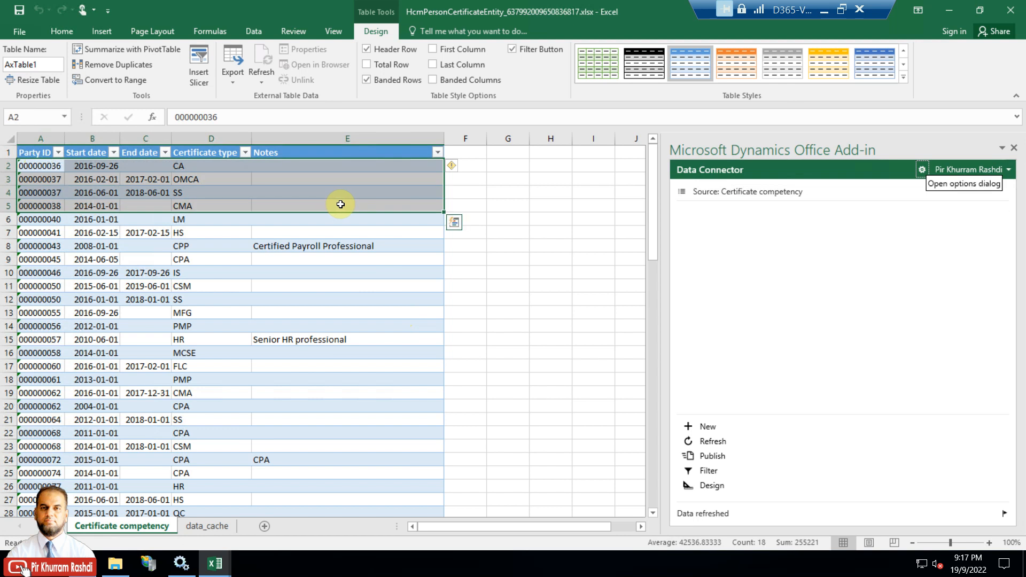
{"action": "key", "text": "ctrl+shift+End"}
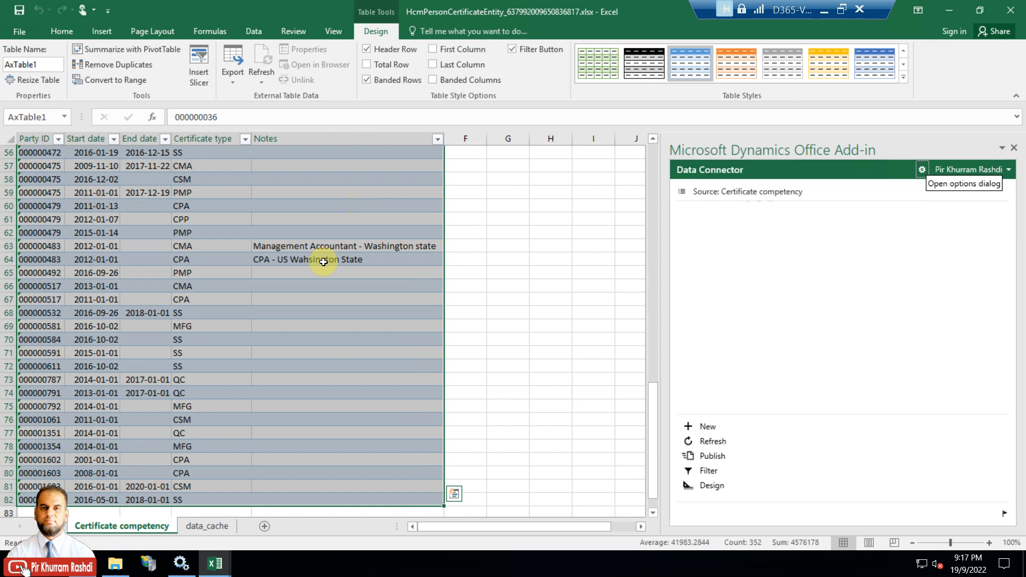
{"action": "right_click", "coordinate": [307, 318]}
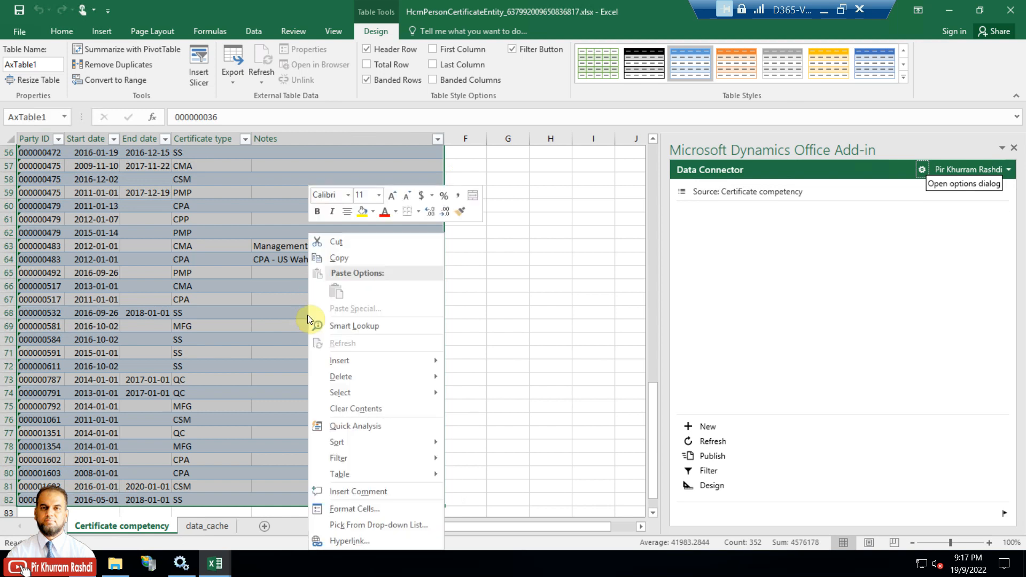
{"action": "mouse_move", "coordinate": [350, 374]}
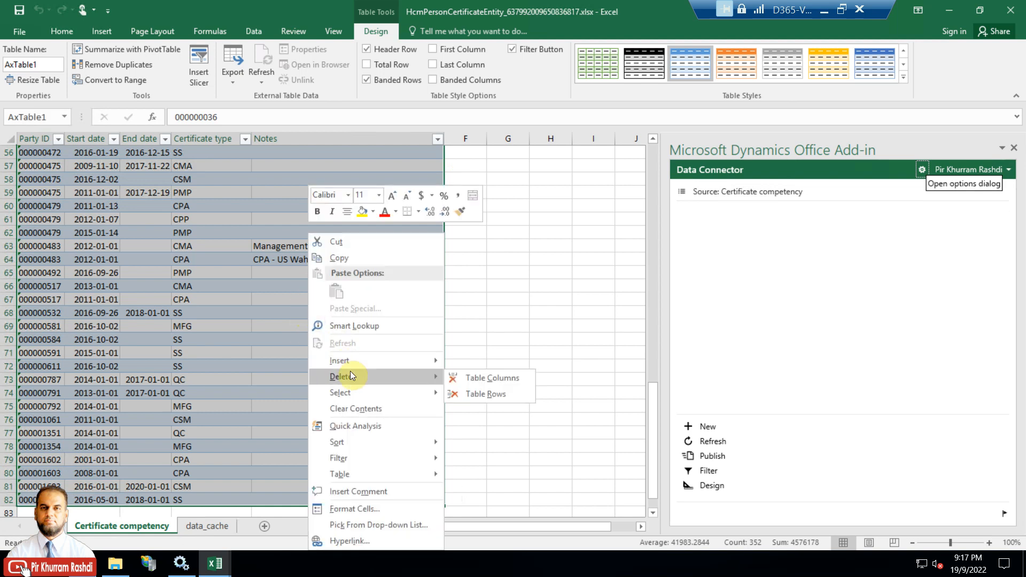
{"action": "left_click", "coordinate": [457, 393]}
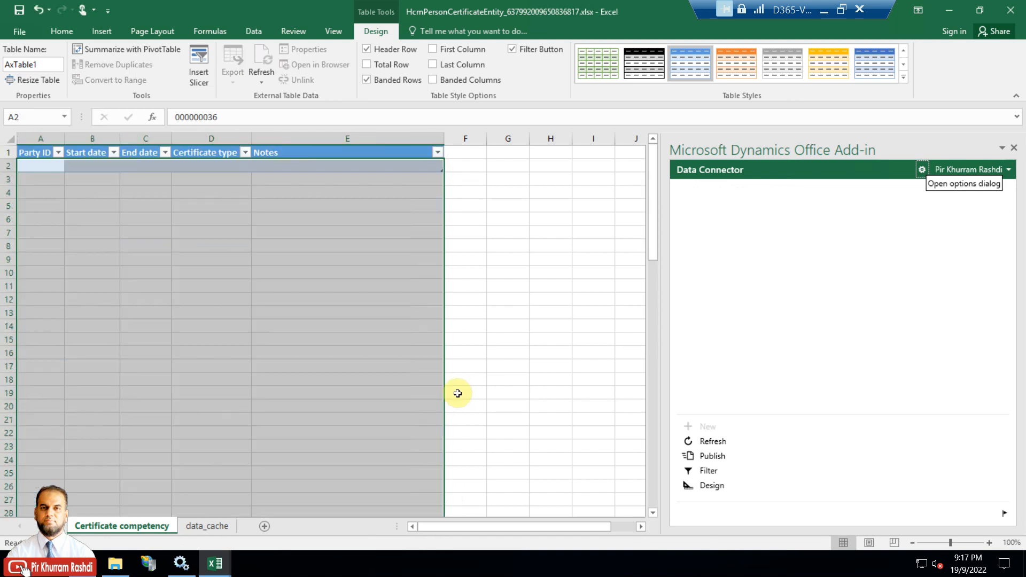
Step: Publish the Certificate competency row deletions to the server and refresh the table data
{"action": "left_click", "coordinate": [705, 458]}
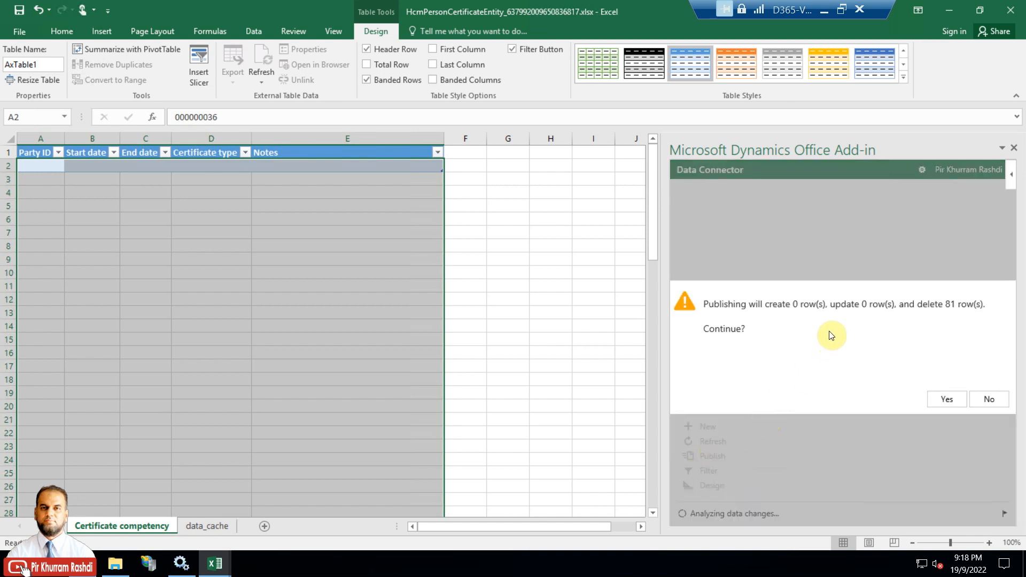
{"action": "double_click", "coordinate": [950, 304]}
{"action": "left_click", "coordinate": [946, 399]}
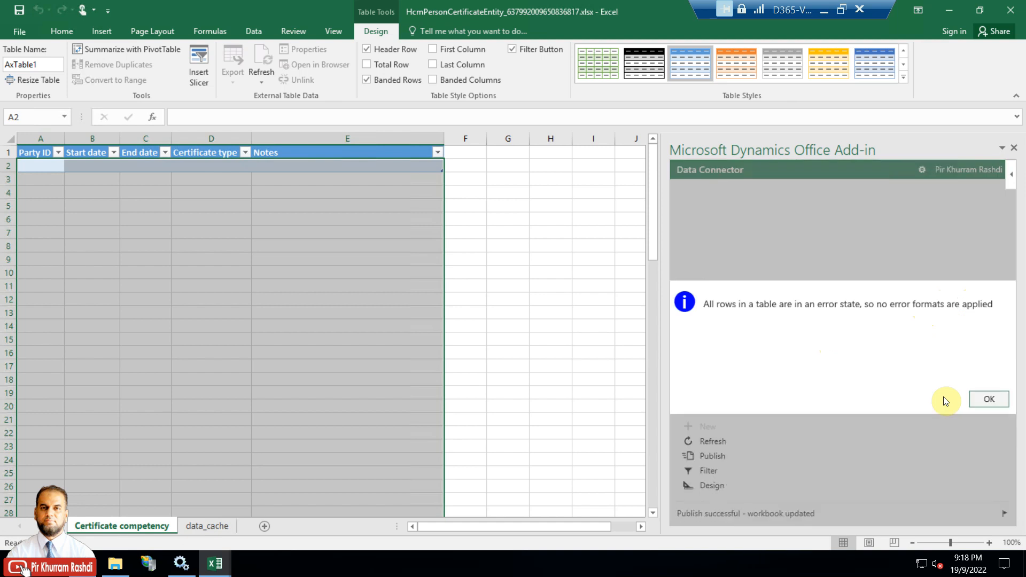
{"action": "left_click", "coordinate": [988, 399]}
{"action": "left_click", "coordinate": [314, 165]}
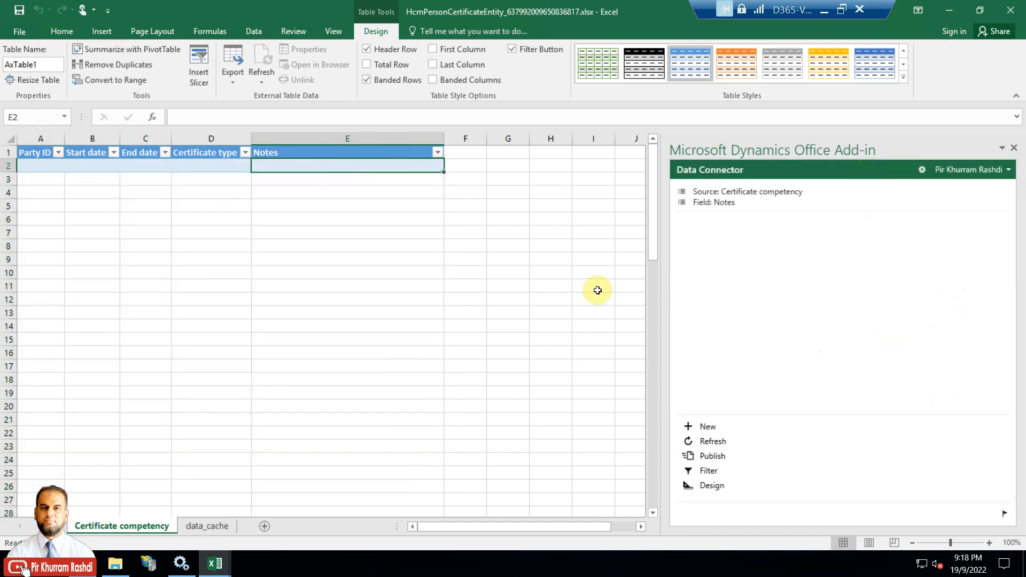
{"action": "left_click", "coordinate": [720, 442]}
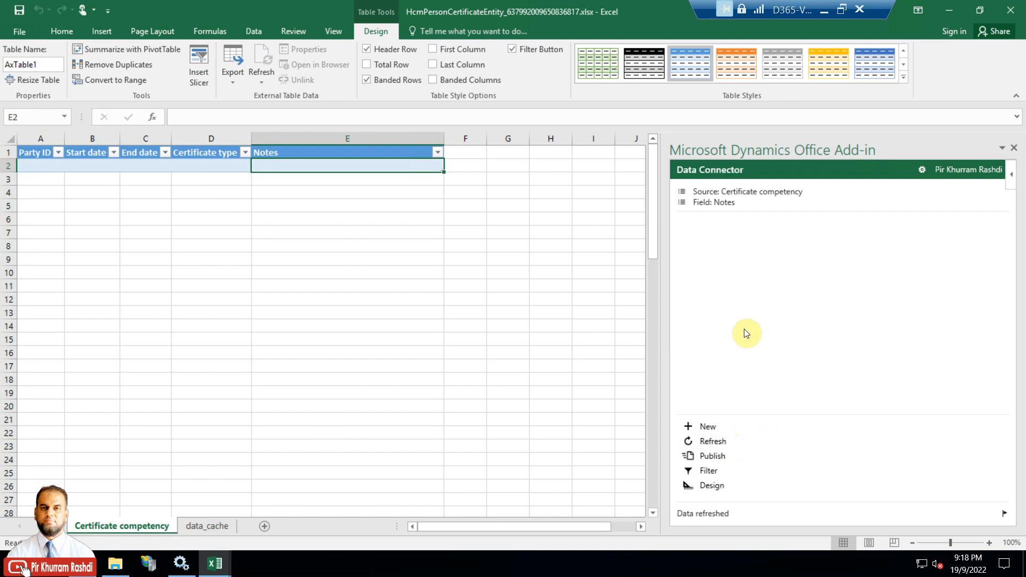
{"action": "left_click", "coordinate": [179, 166]}
{"action": "left_click", "coordinate": [43, 164]}
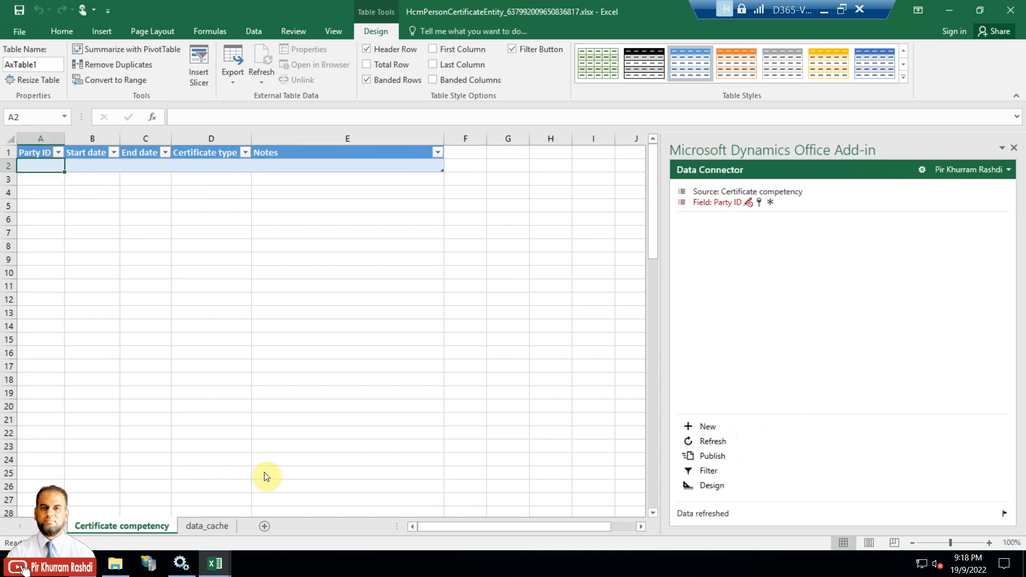
Step: Switch to the exported Employee Certificates workbook and copy the party number in A3
{"action": "mouse_move", "coordinate": [216, 565]}
{"action": "left_click", "coordinate": [171, 511]}
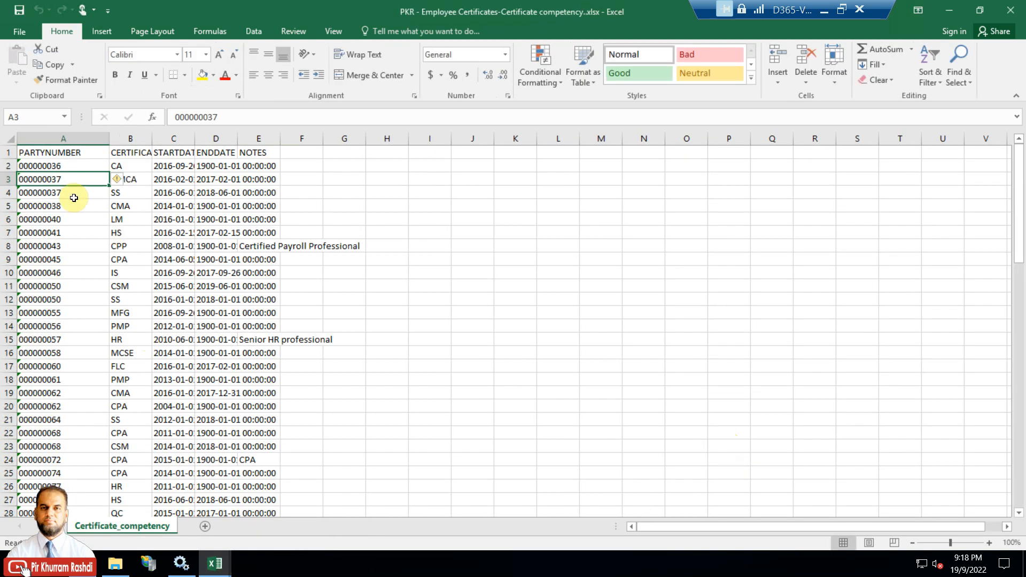
{"action": "right_click", "coordinate": [62, 182]}
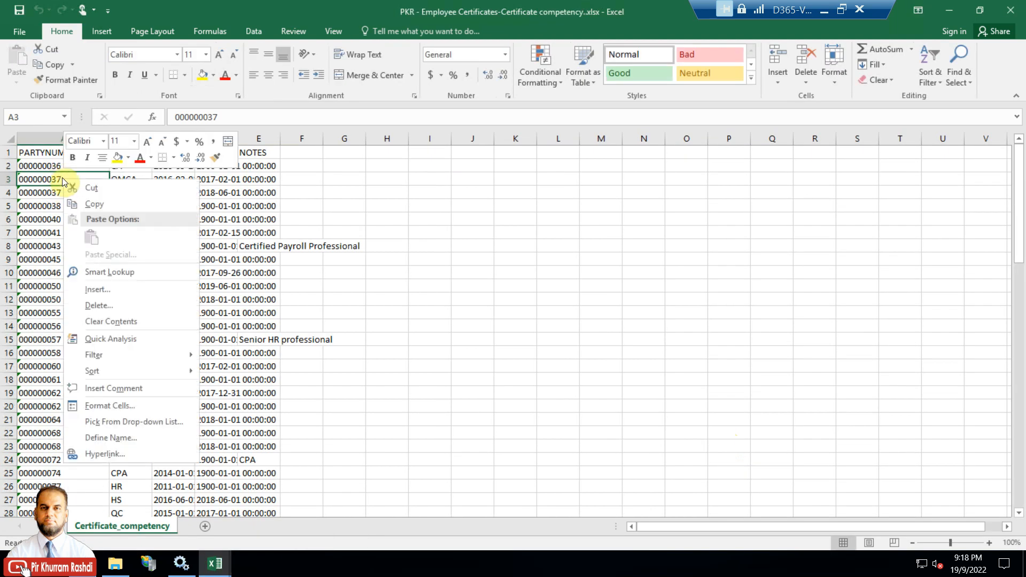
{"action": "left_click", "coordinate": [94, 203]}
Step: Switch to the worker's Certificates page in the browser, refresh it to check the records and close the page
{"action": "left_click", "coordinate": [87, 568]}
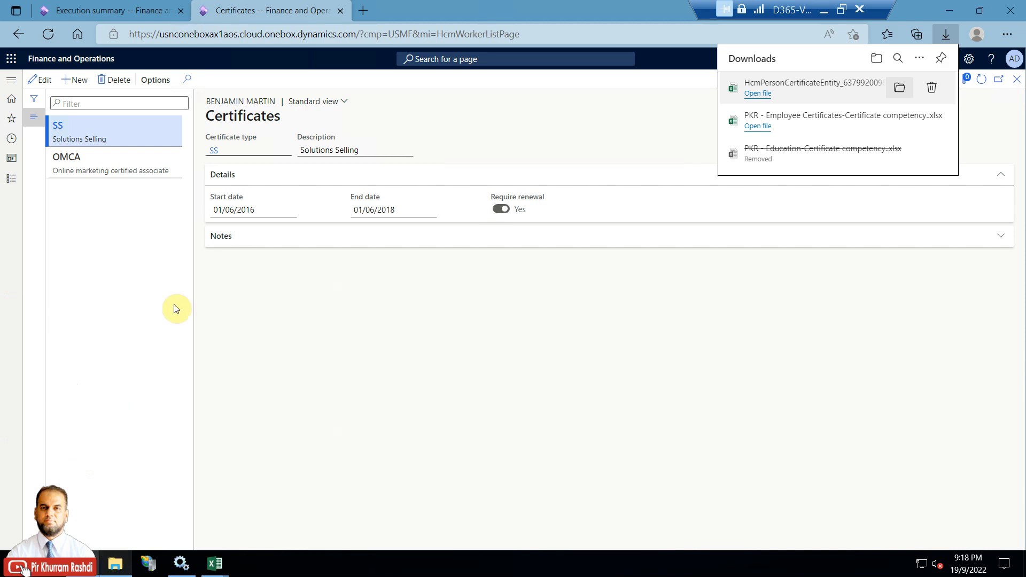
{"action": "left_click", "coordinate": [92, 6]}
{"action": "left_click", "coordinate": [249, 10]}
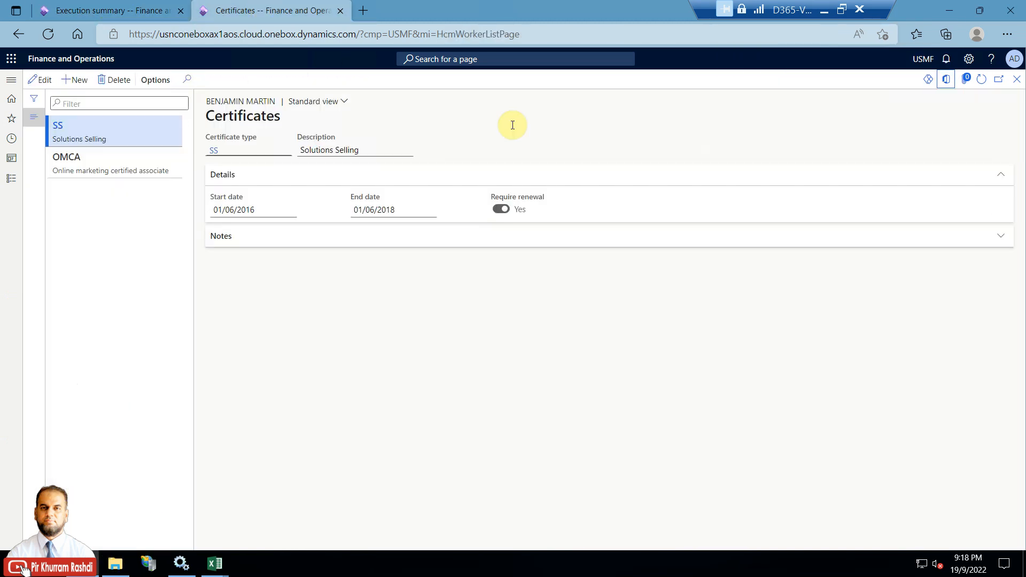
{"action": "left_click", "coordinate": [981, 80]}
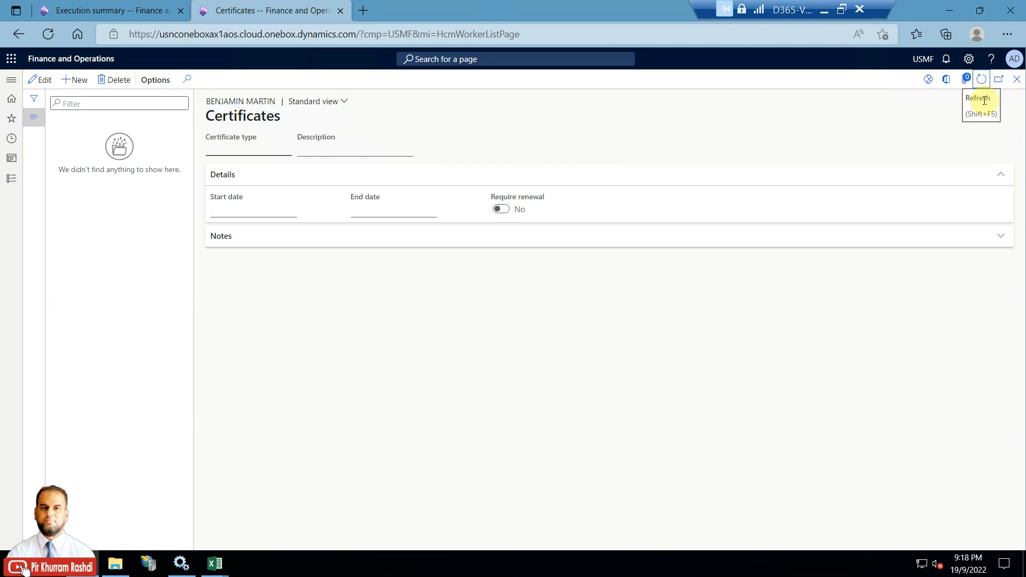
{"action": "left_click", "coordinate": [1016, 80]}
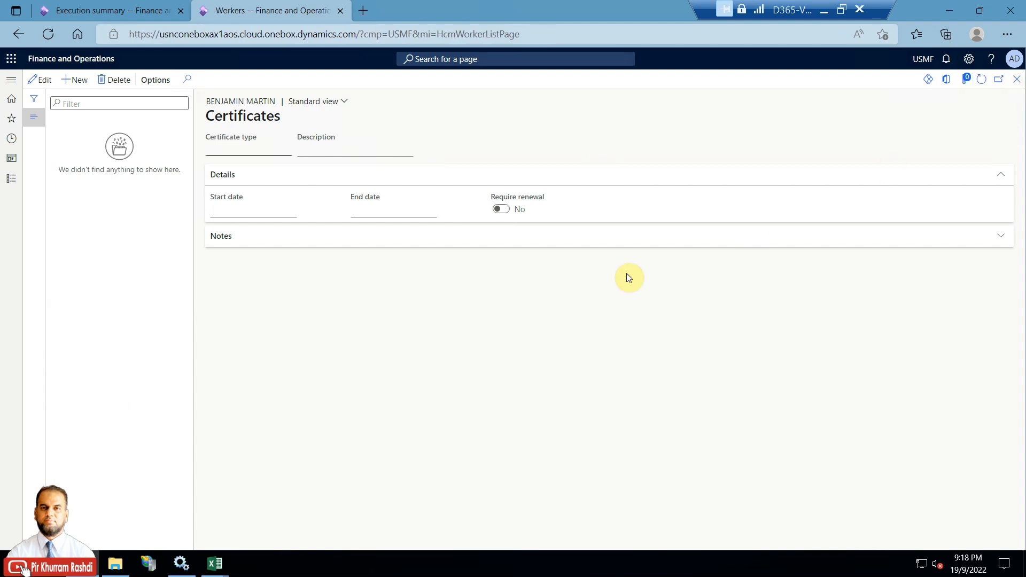